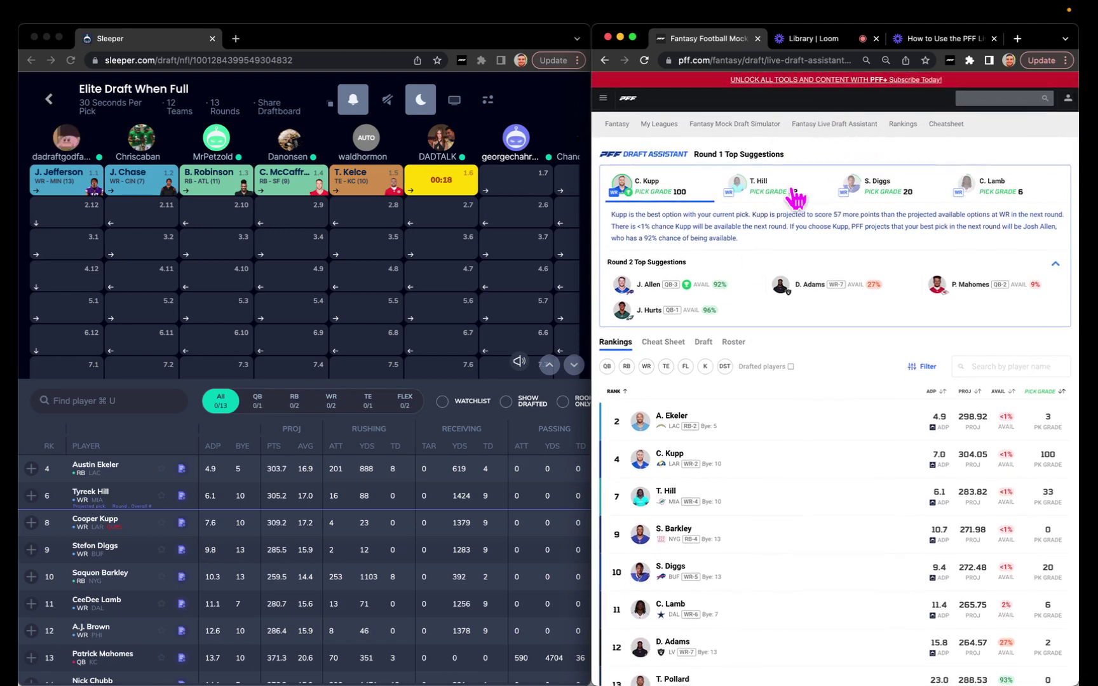
View the draft order by round in the PFF Draft Assistant and return to the player rankings.
scroll(796, 199, "down", 2)
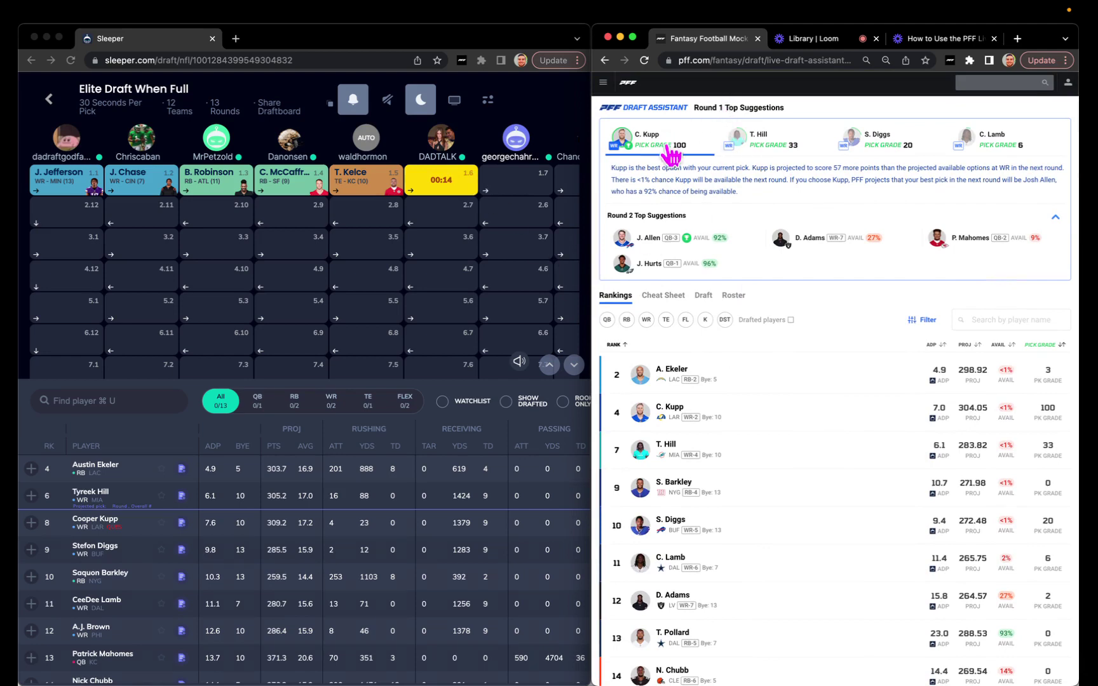
left_click(704, 298)
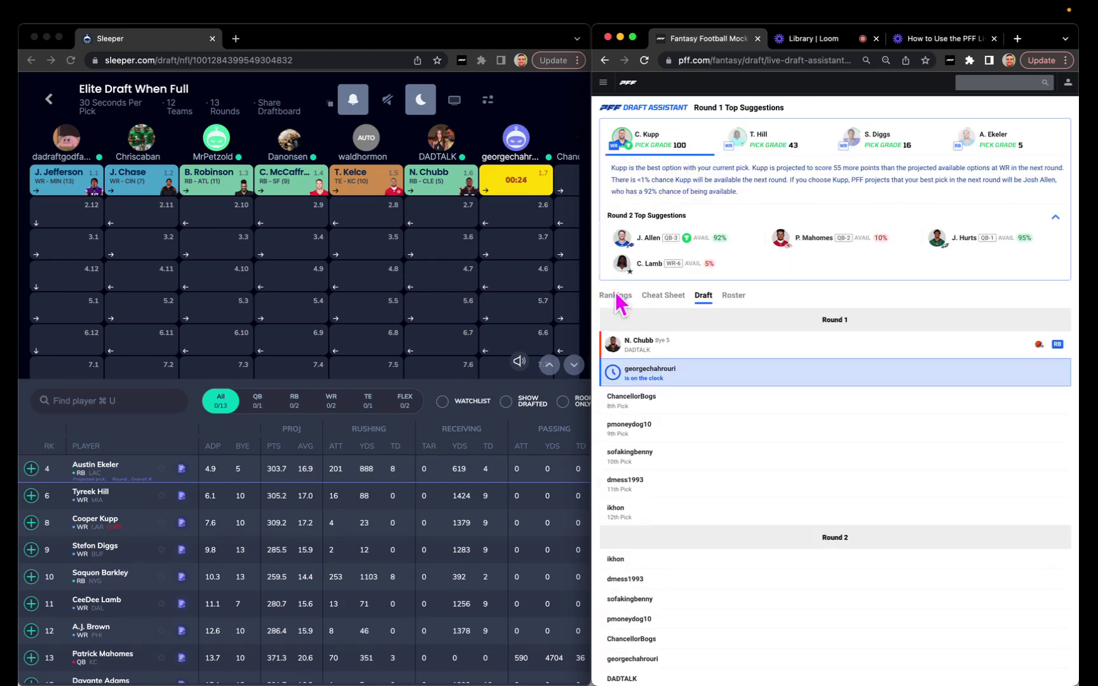
left_click(614, 296)
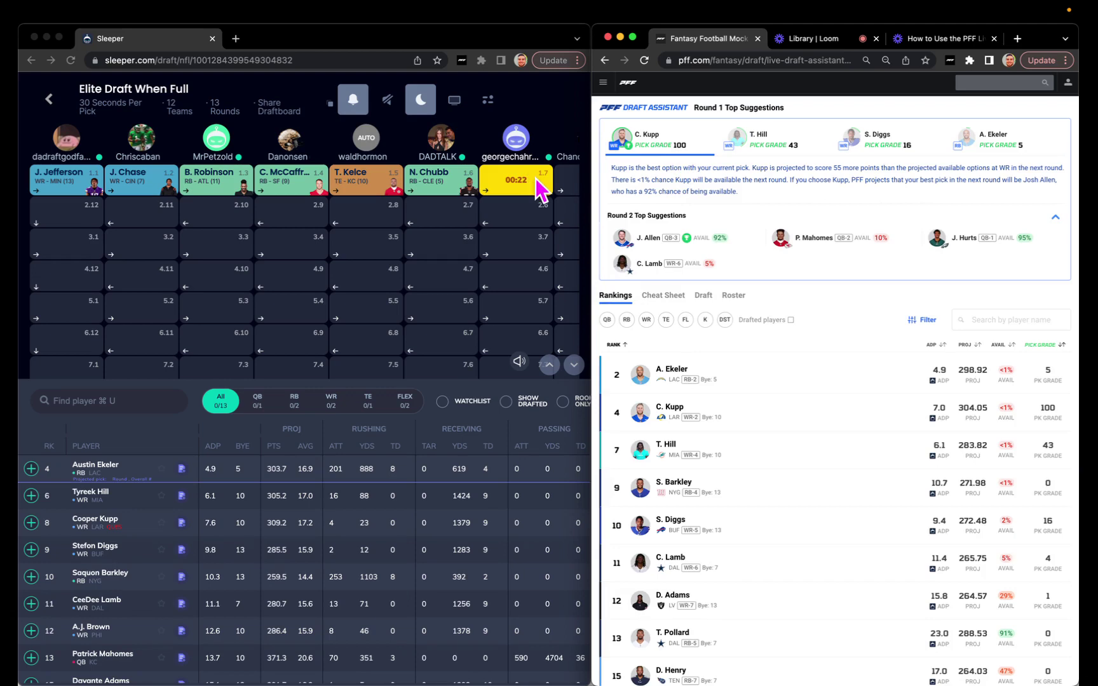
Compare the Round 1 suggestions for Kupp, Hill and Ekeler, and draft Cooper Kupp in Sleeper with pick 1.7.
scroll(540, 188, "right", 3)
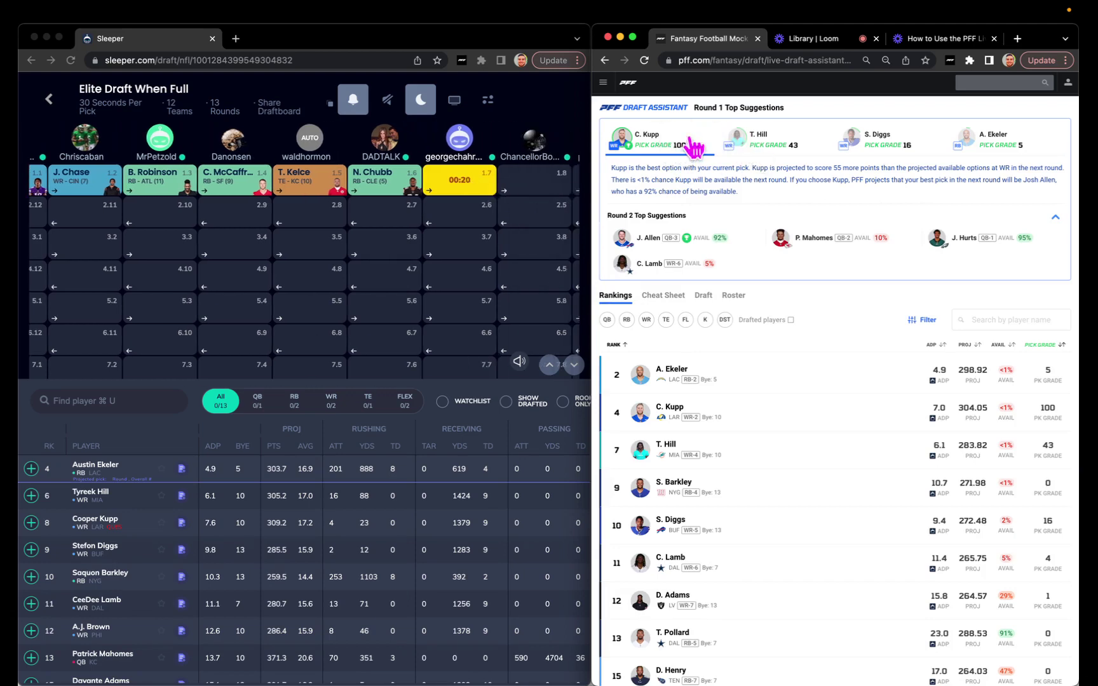
left_click(779, 147)
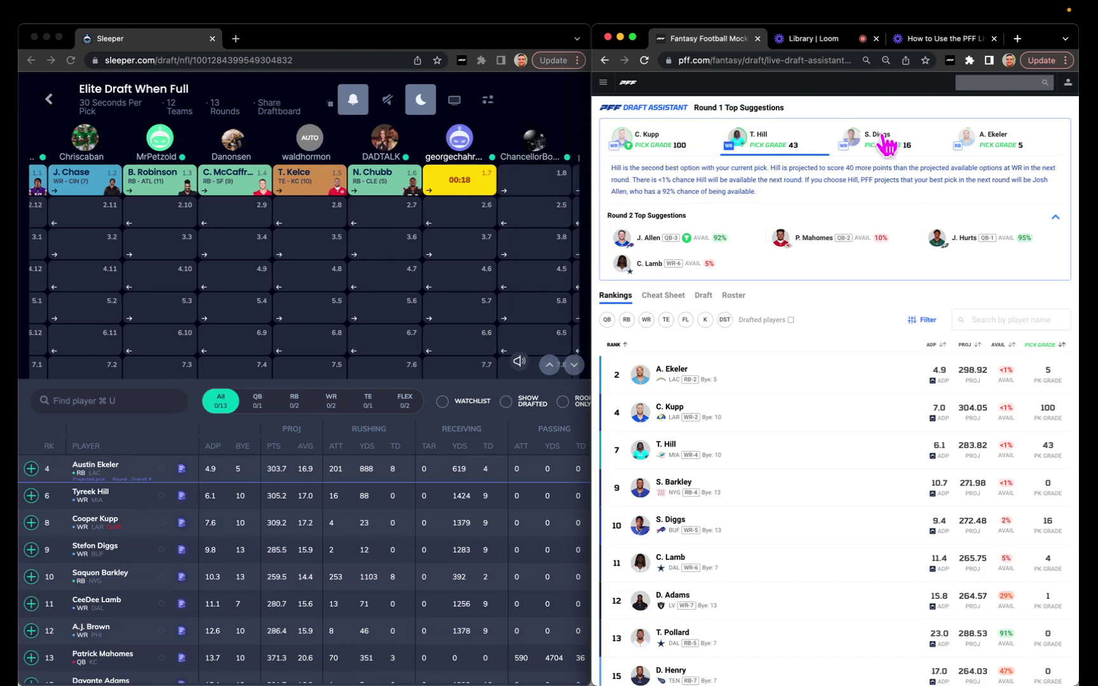
left_click(677, 143)
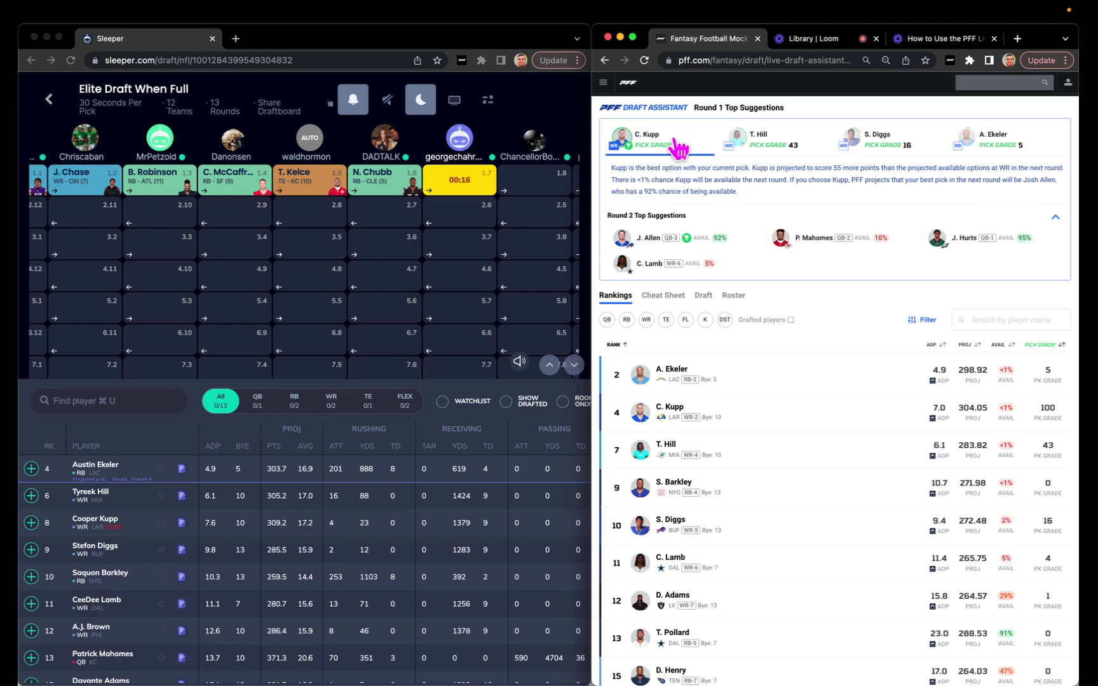
left_click(1015, 151)
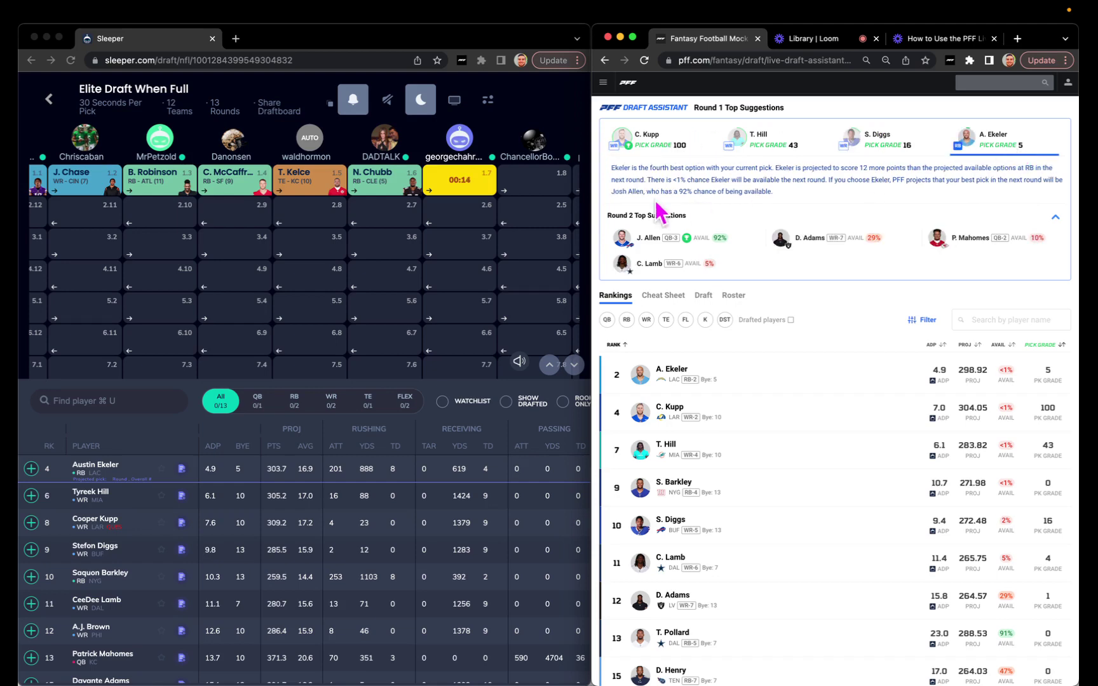
left_click(654, 155)
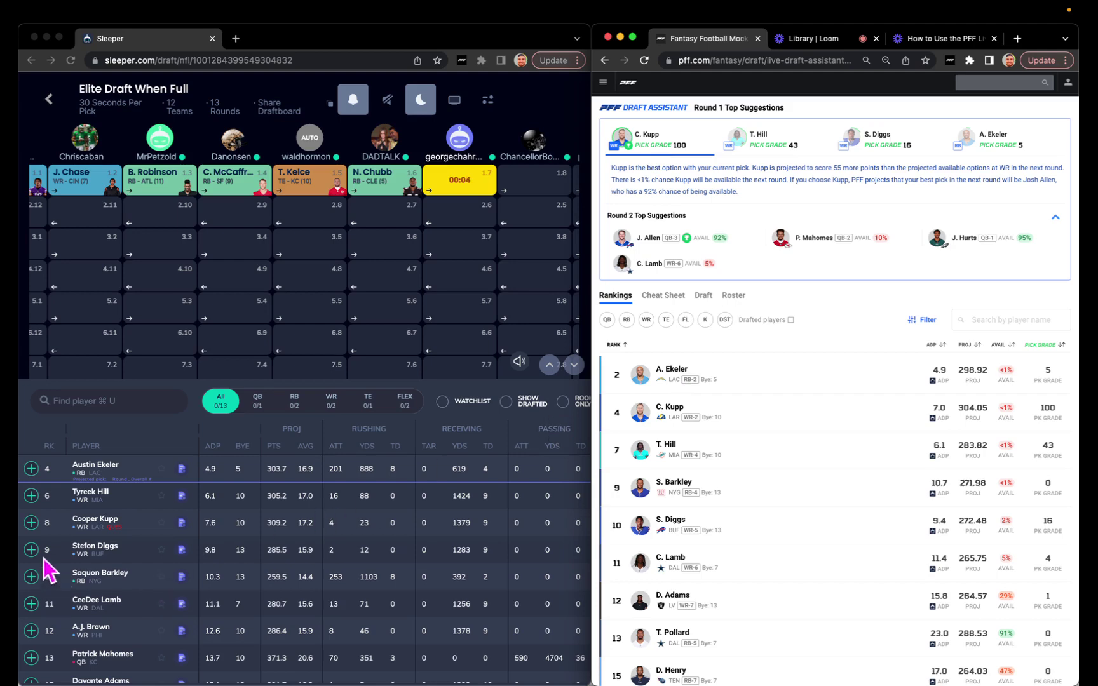
left_click(31, 525)
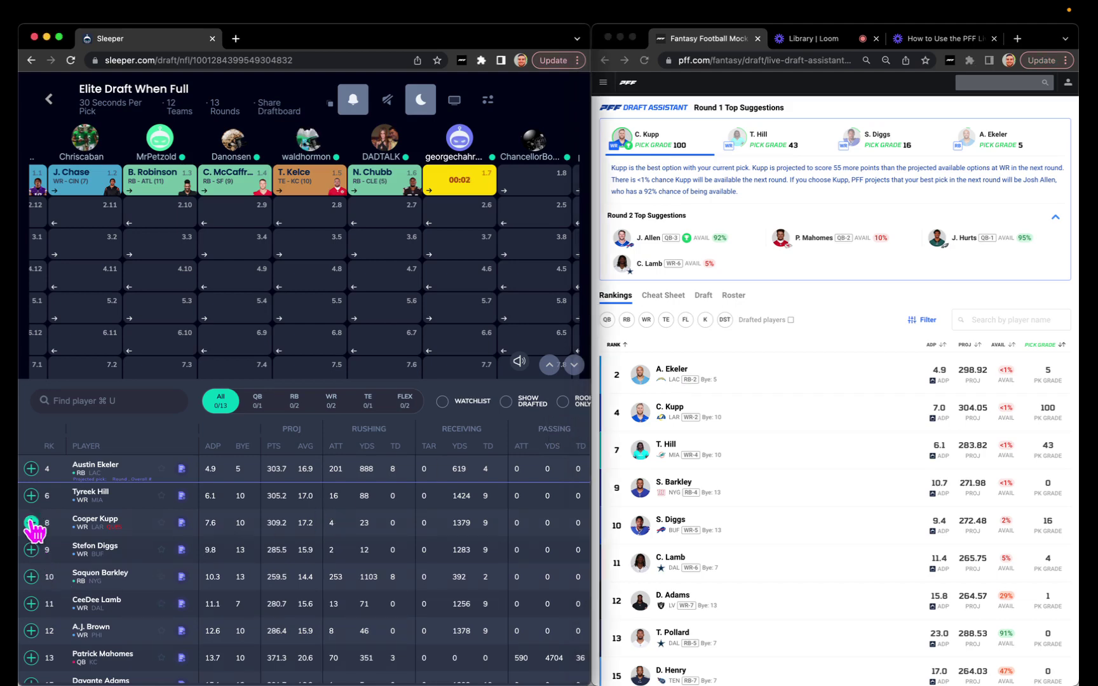
left_click(30, 522)
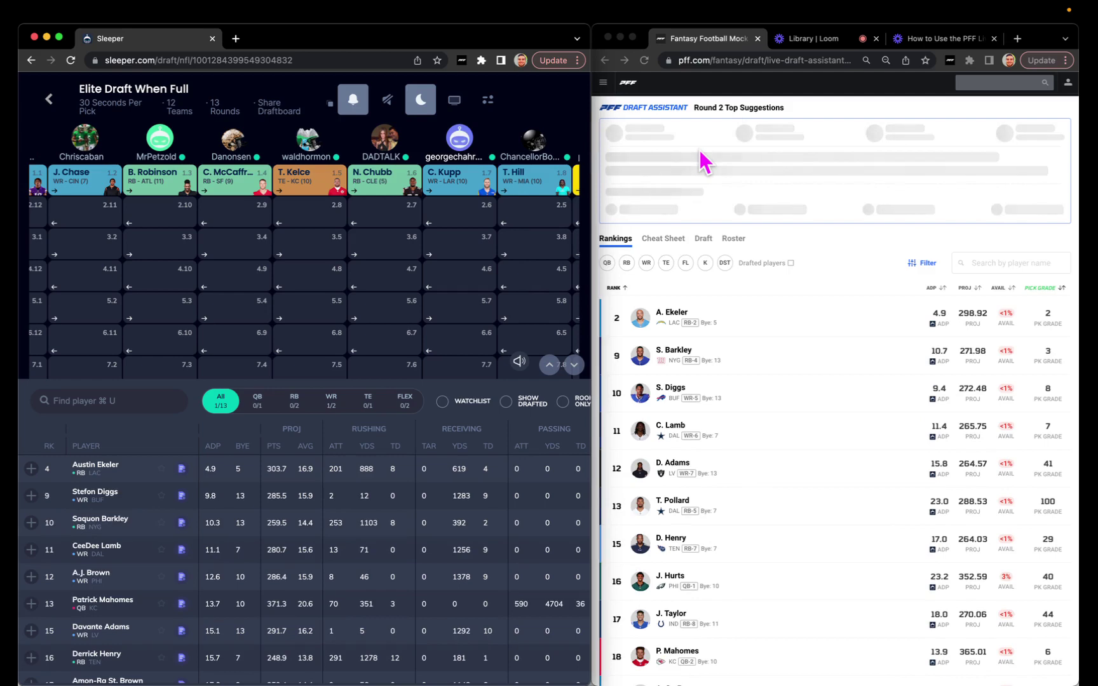
Examine the draft board and compare the PFF Round 2 suggestions for J. Allen, D. Adams and T. Pollard with the rankings.
scroll(469, 213, "right", 5)
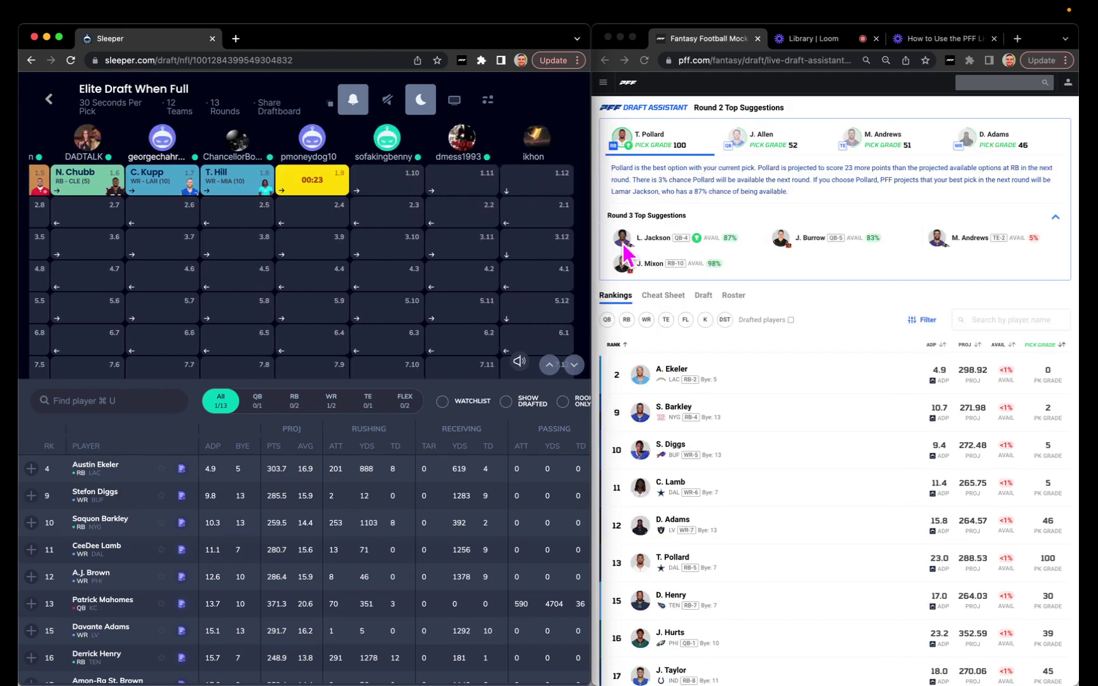
scroll(283, 229, "left", 2)
scroll(283, 229, "left", 5)
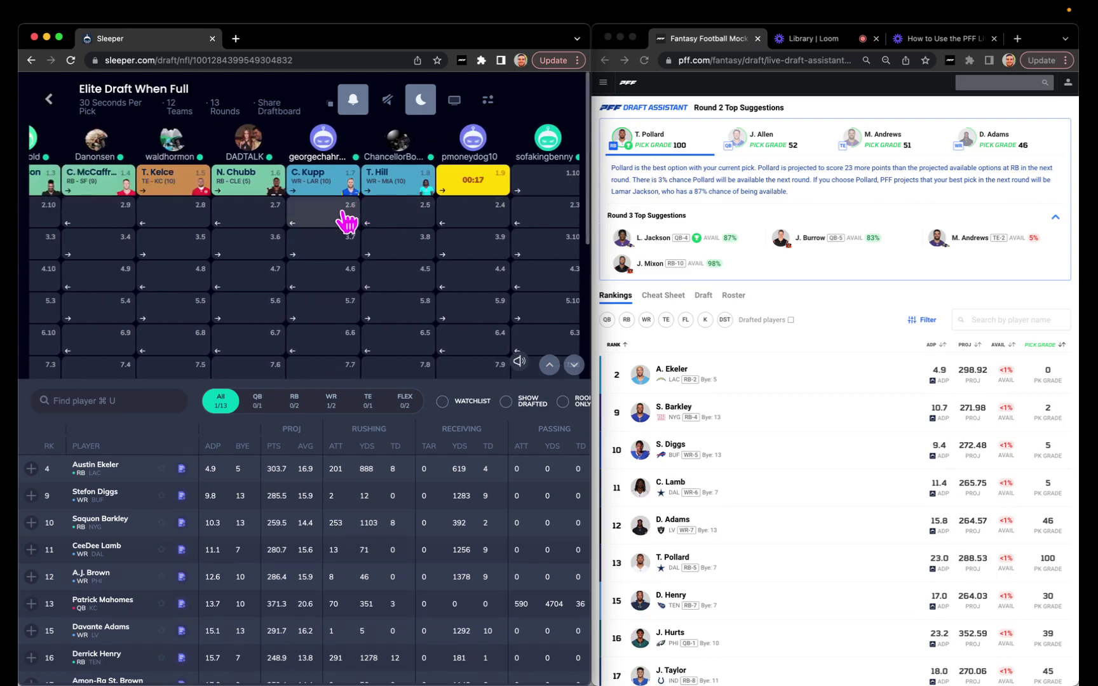
left_click(750, 145)
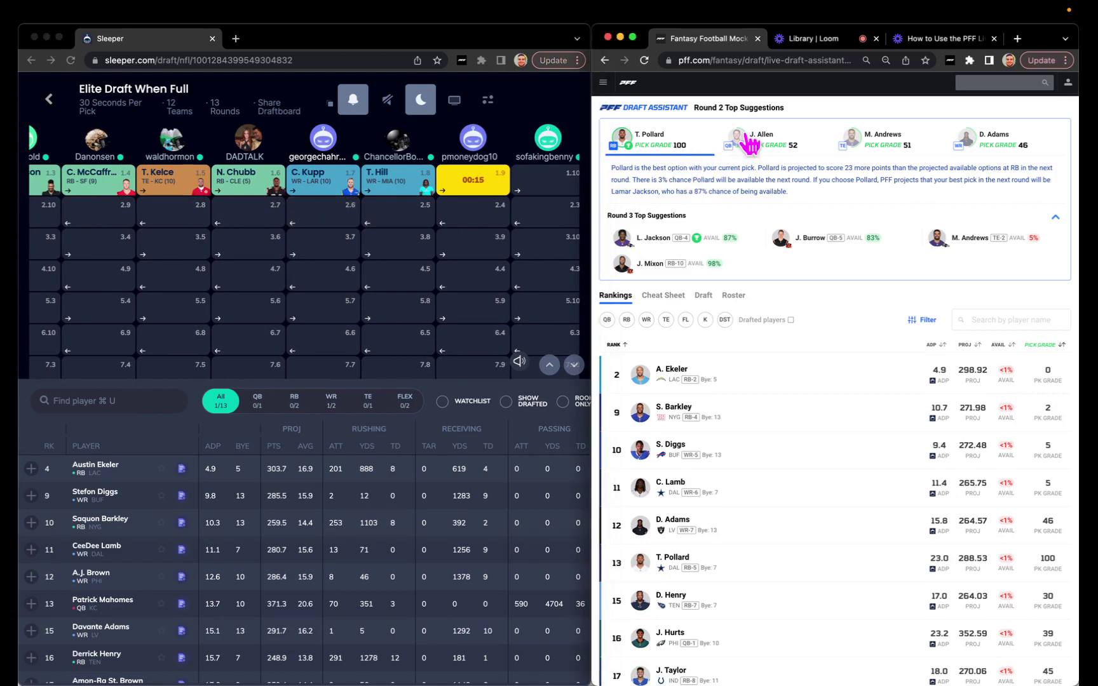
left_click(984, 143)
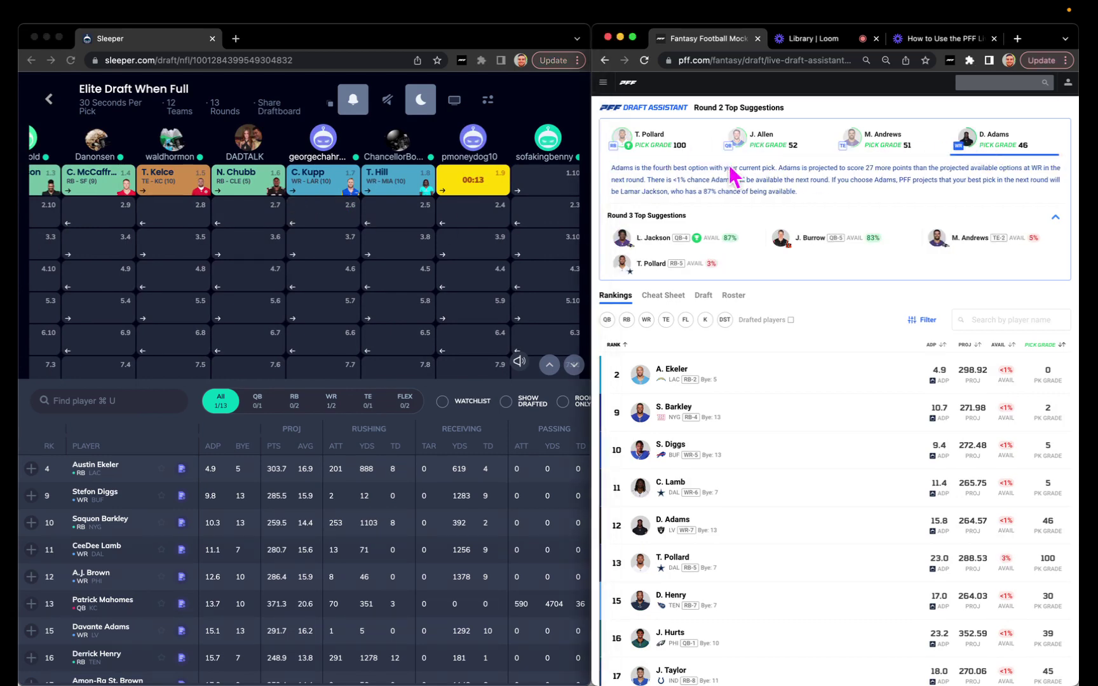
left_click(651, 141)
scroll(759, 404, "down", 3)
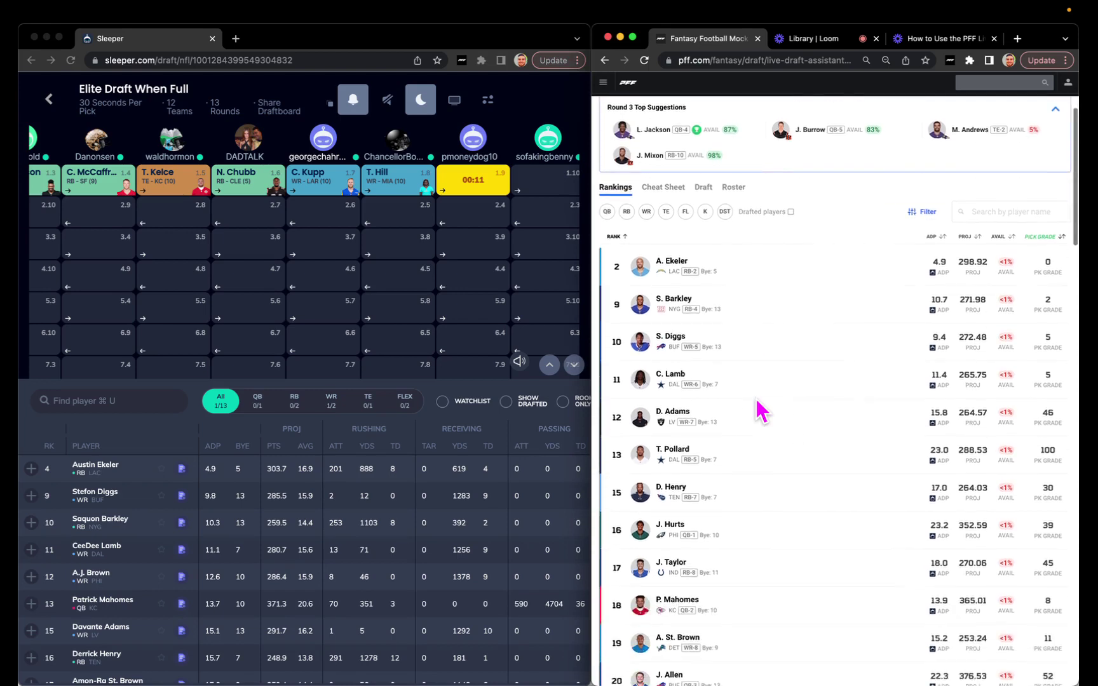
scroll(759, 410, "up", 5)
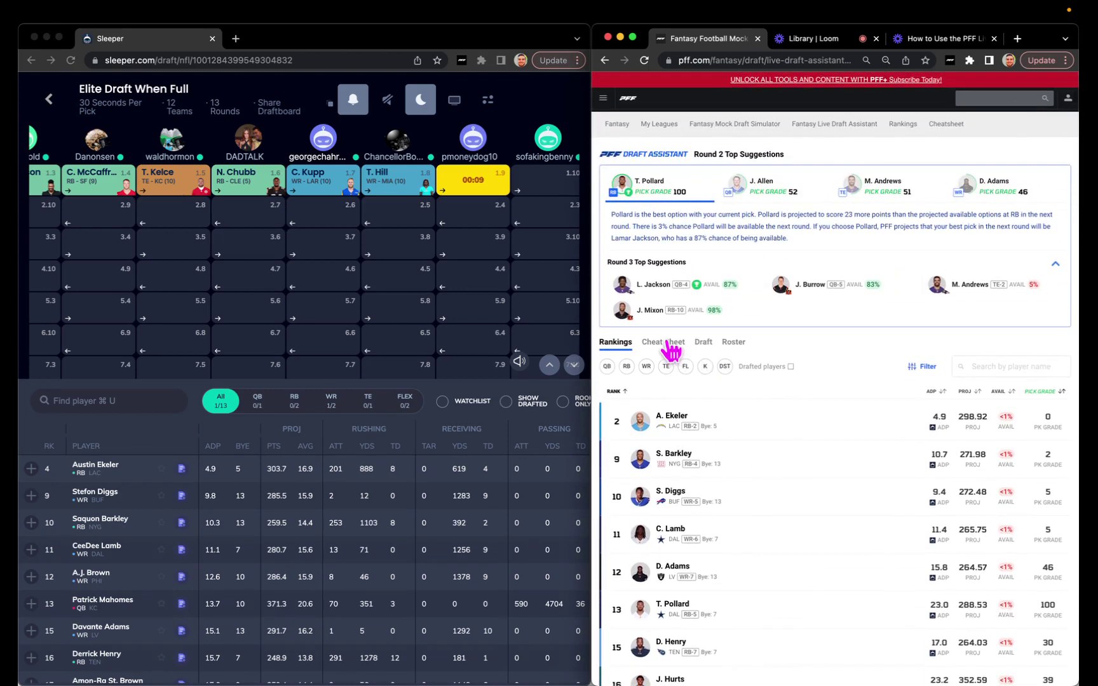
Open the cheat sheet and briefly show the drafted players in it before hiding them again.
left_click(670, 346)
scroll(792, 470, "down", 2)
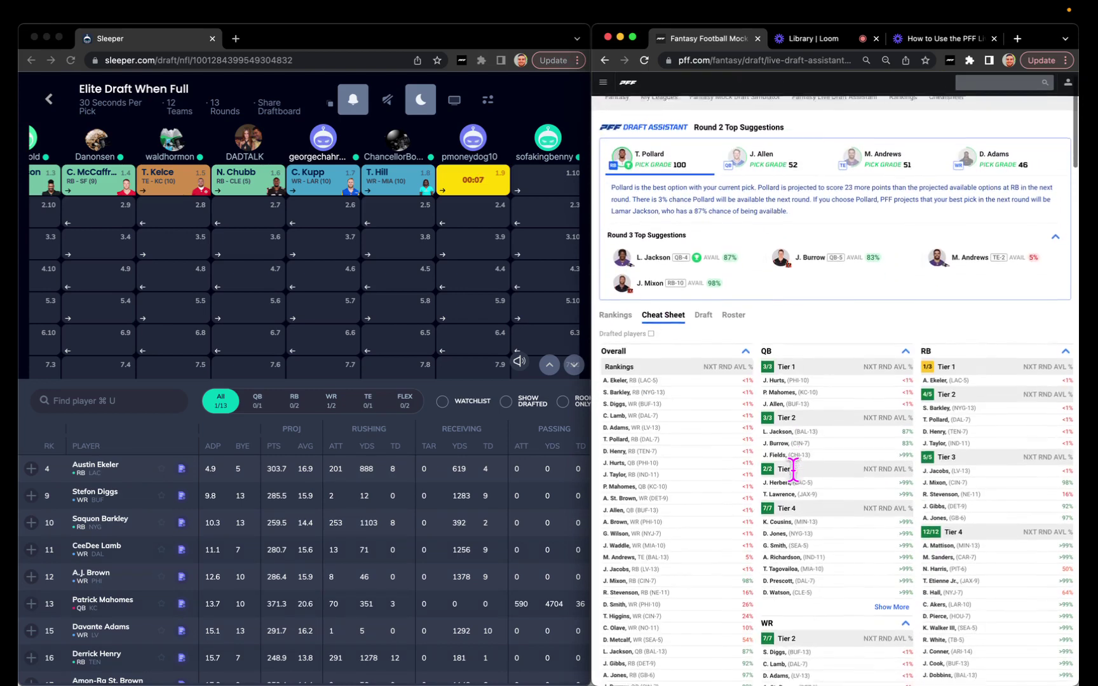
scroll(790, 467, "down", 1)
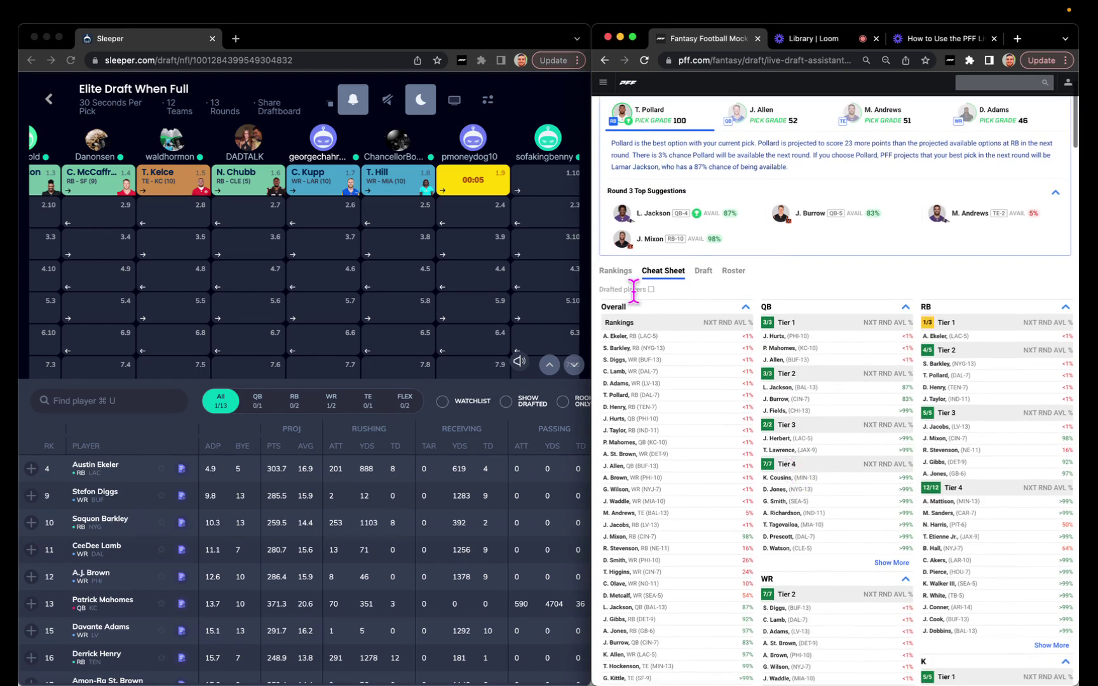
left_click(652, 290)
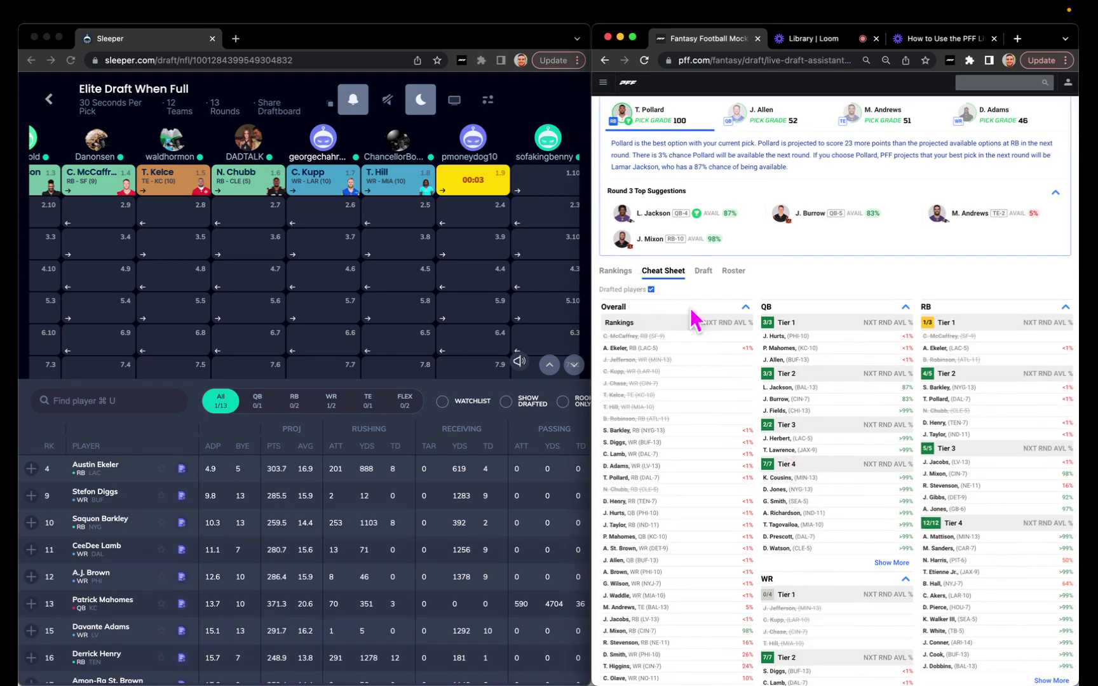
left_click(651, 290)
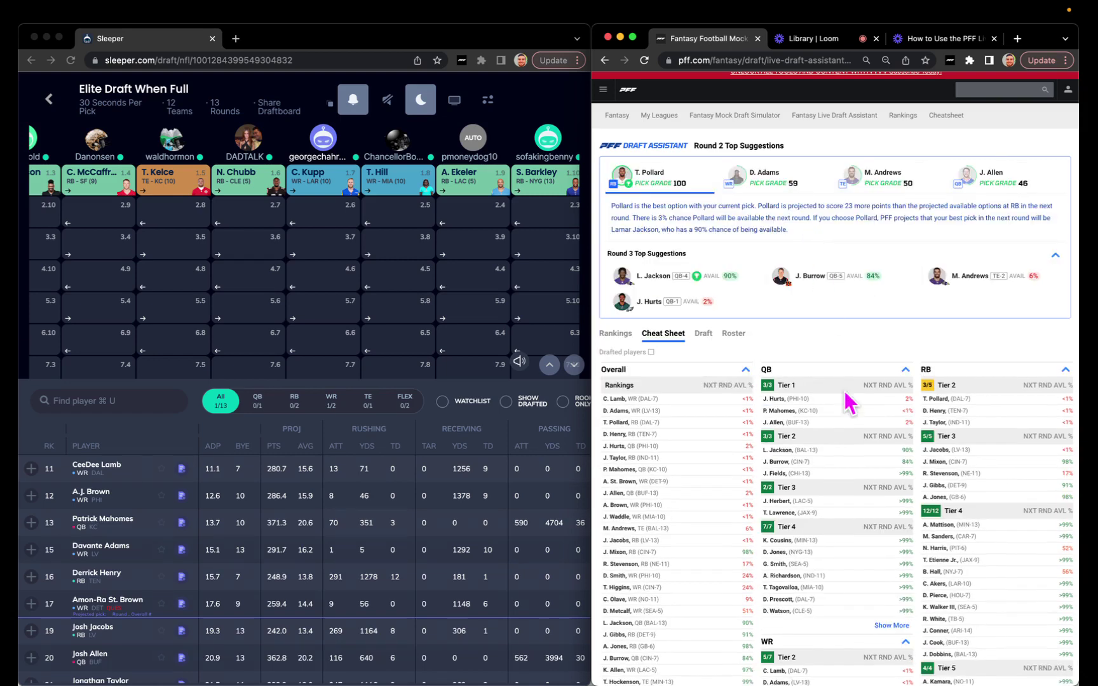
Examine the cheat sheet's overall list and position tiers, and return to the player rankings.
scroll(848, 400, "down", 5)
scroll(846, 400, "down", 2)
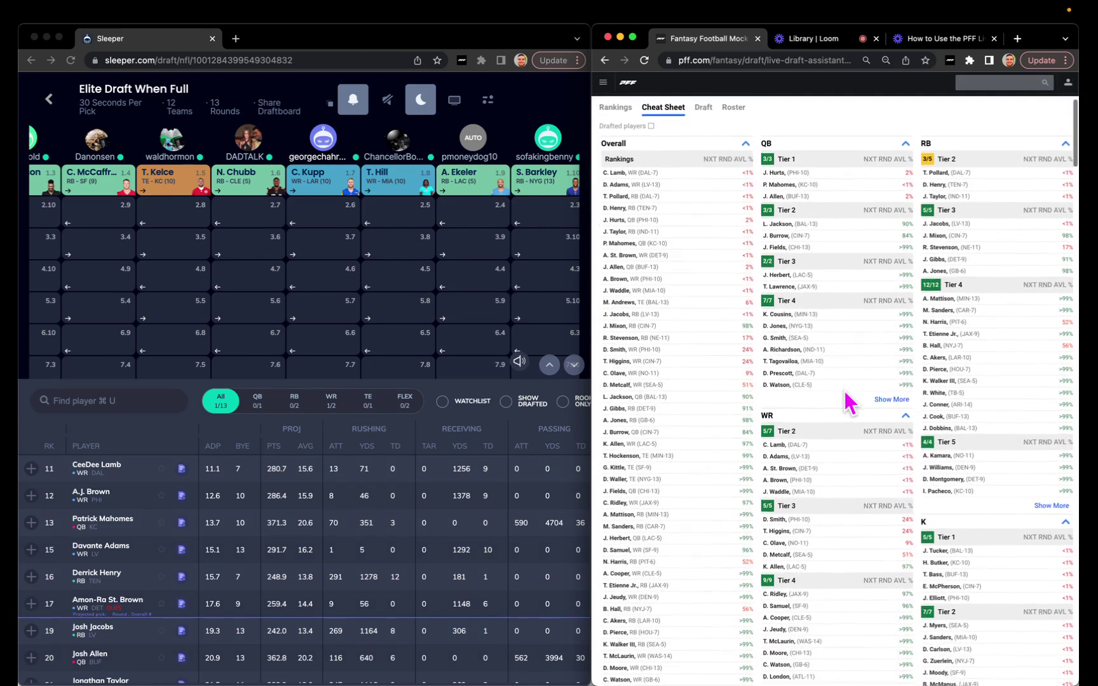
scroll(846, 400, "up", 8)
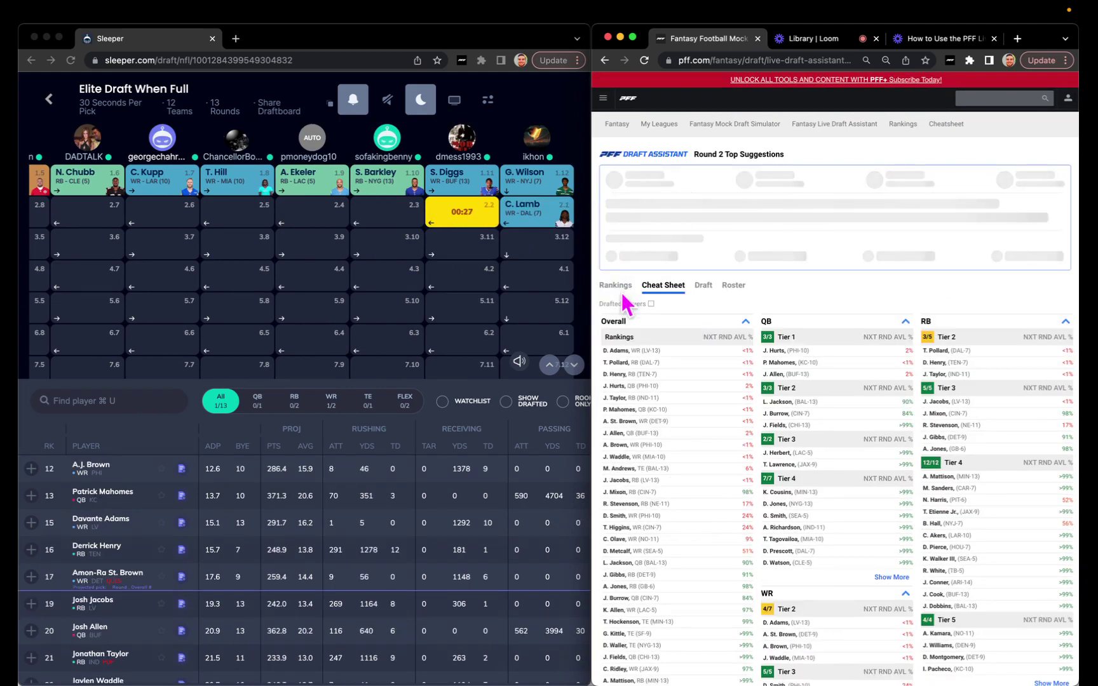
left_click(621, 285)
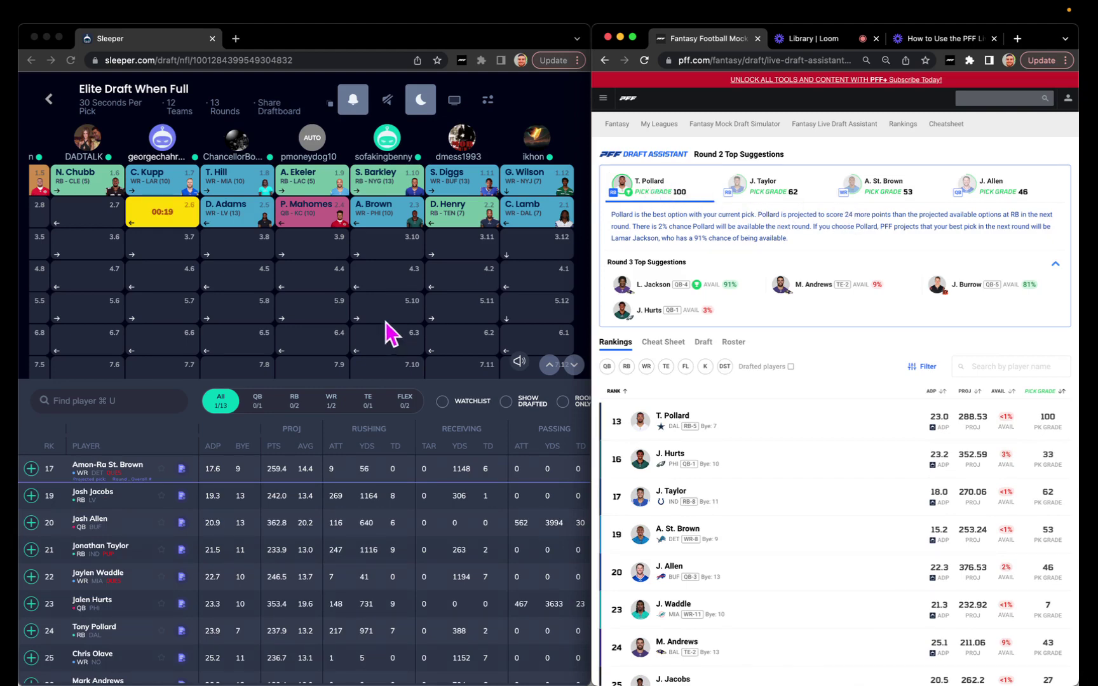
Find Tony Pollard in the Sleeper player list by searching for "poll" and draft him with pick 2.6.
scroll(384, 305, "left", 2)
scroll(386, 308, "left", 10)
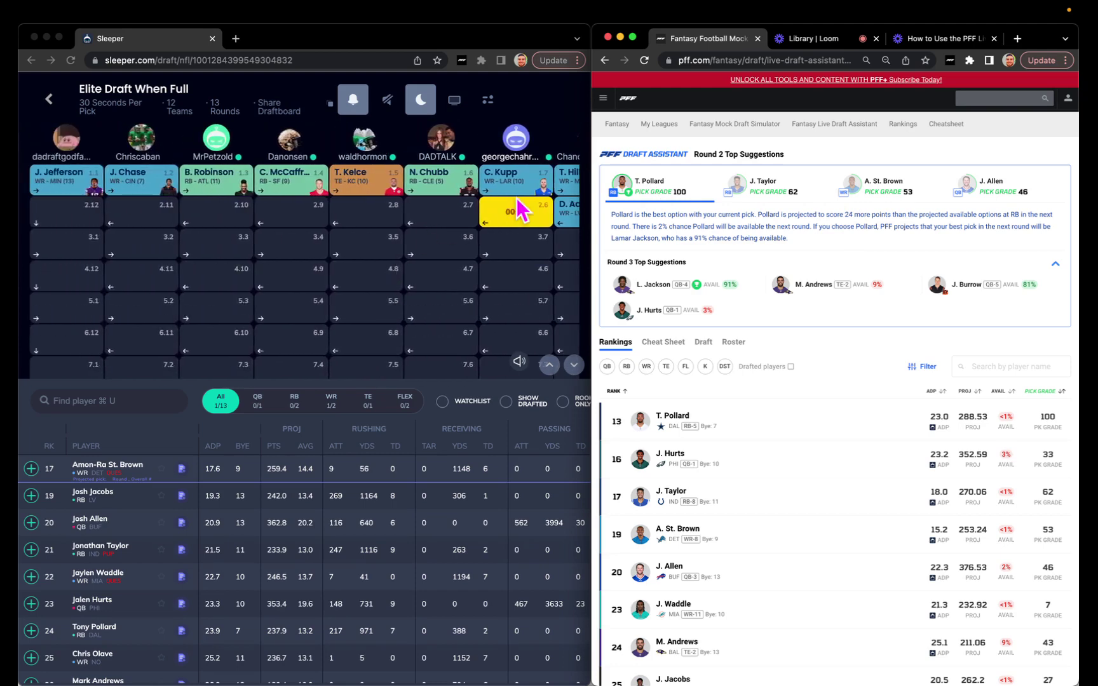
scroll(54, 564, "down", 4)
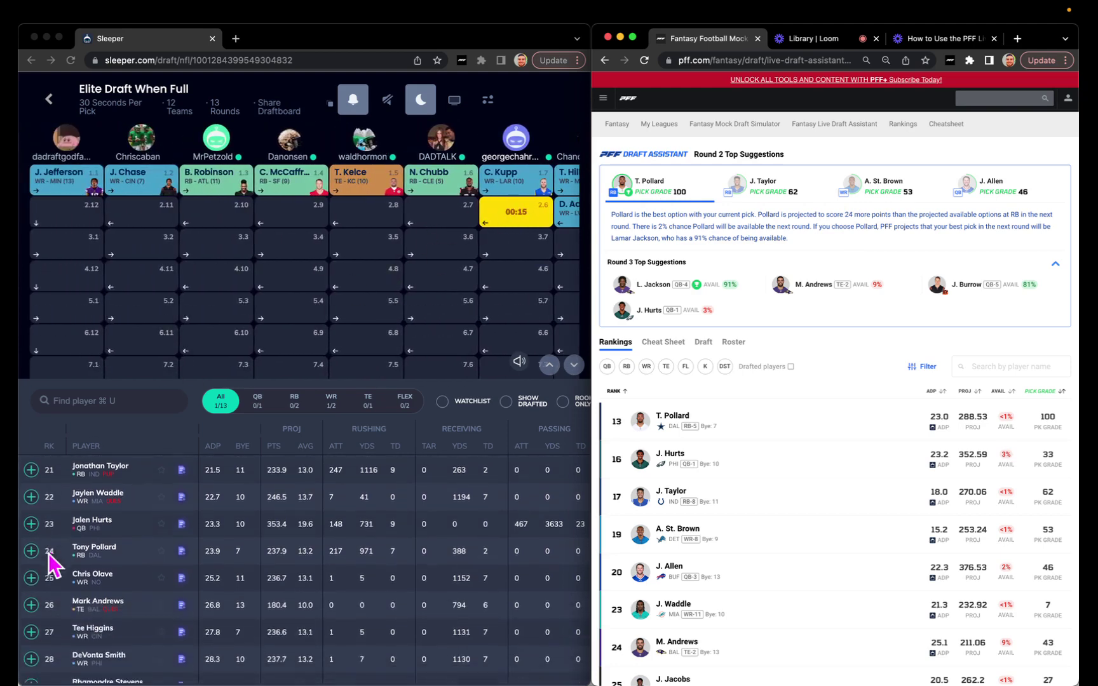
left_click(111, 403)
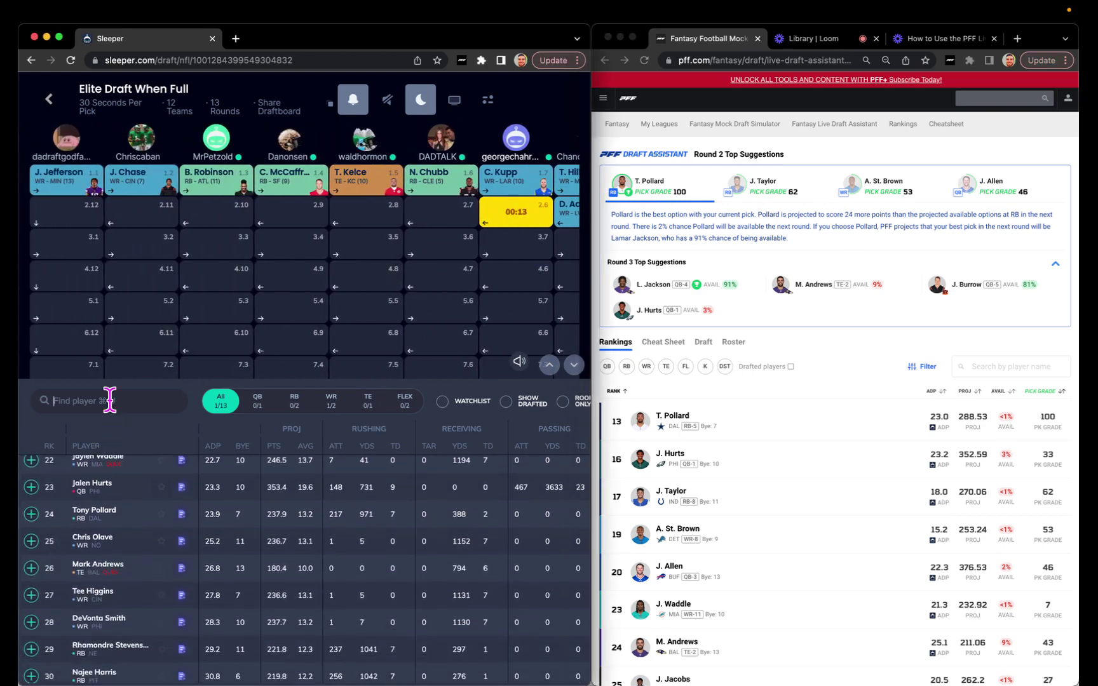
type("poll")
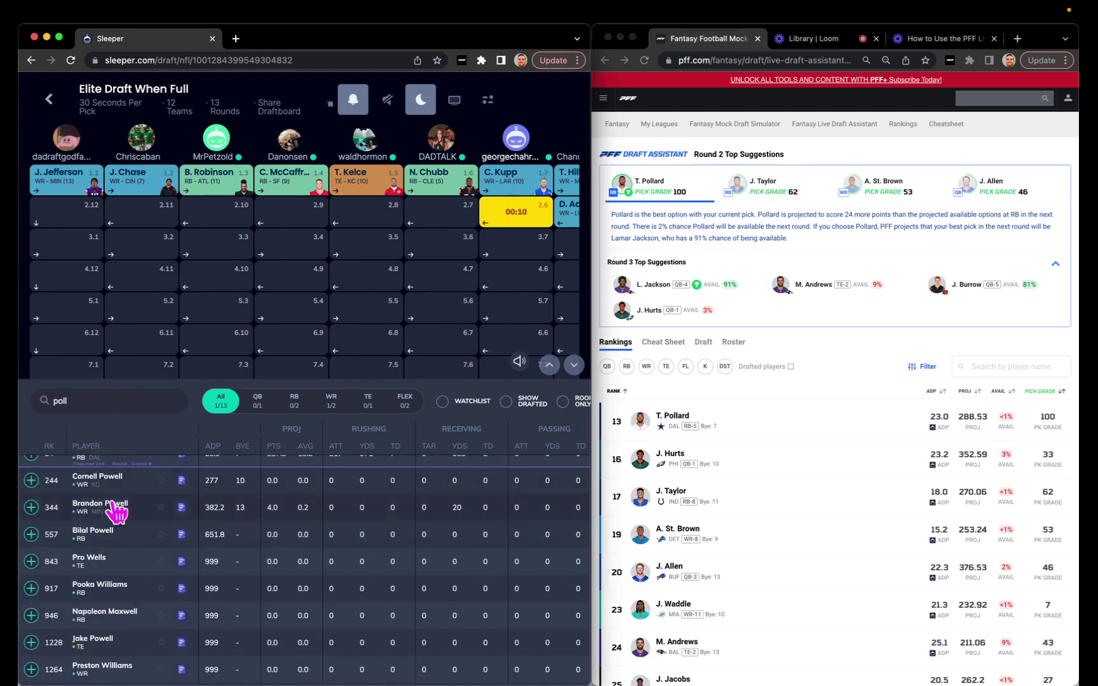
scroll(115, 515, "up", 1)
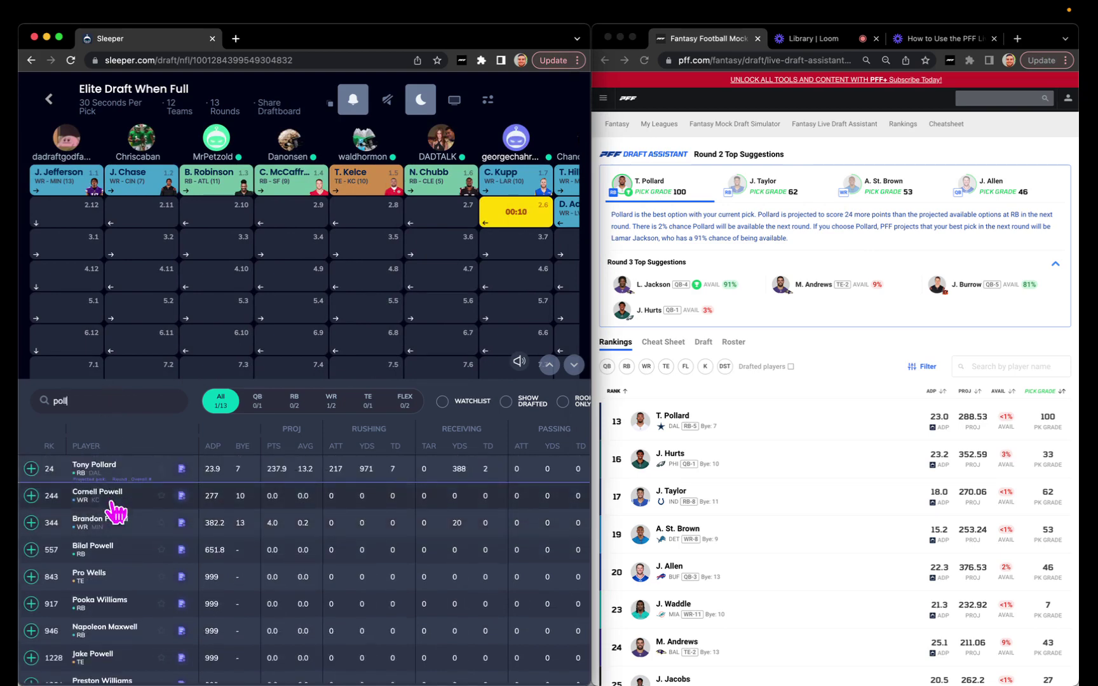
left_click(31, 470)
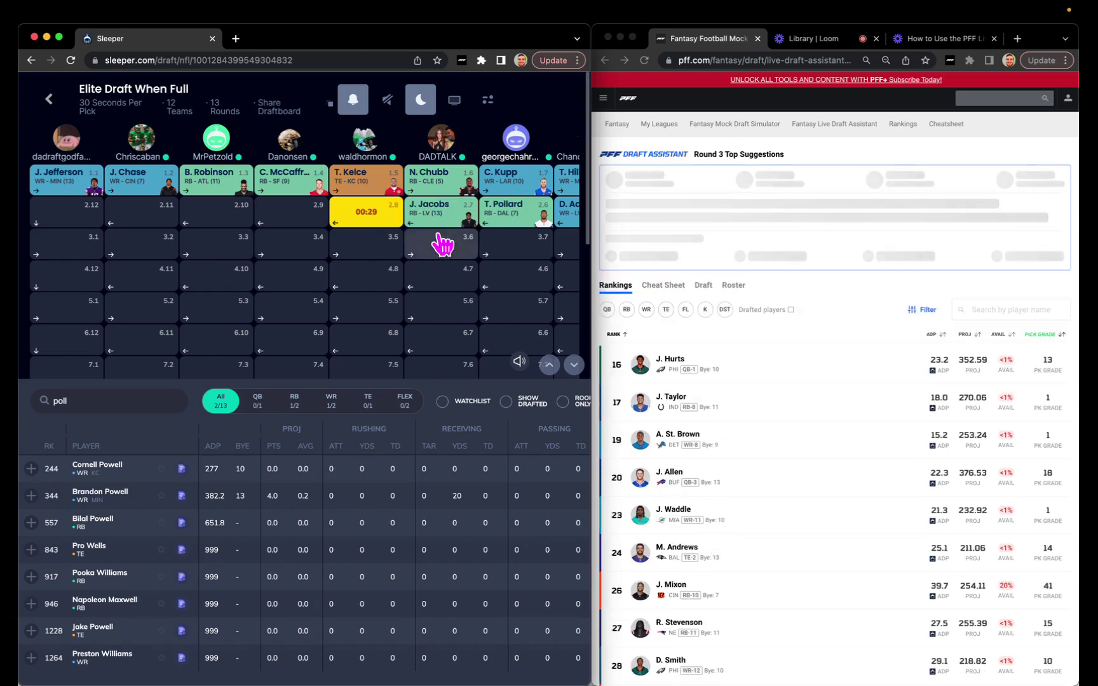
Check the draft board and compare the PFF Round 3 suggestions for L. Jackson and J. Burrow along with the Round 4 projections.
scroll(443, 243, "right", 5)
scroll(442, 244, "left", 5)
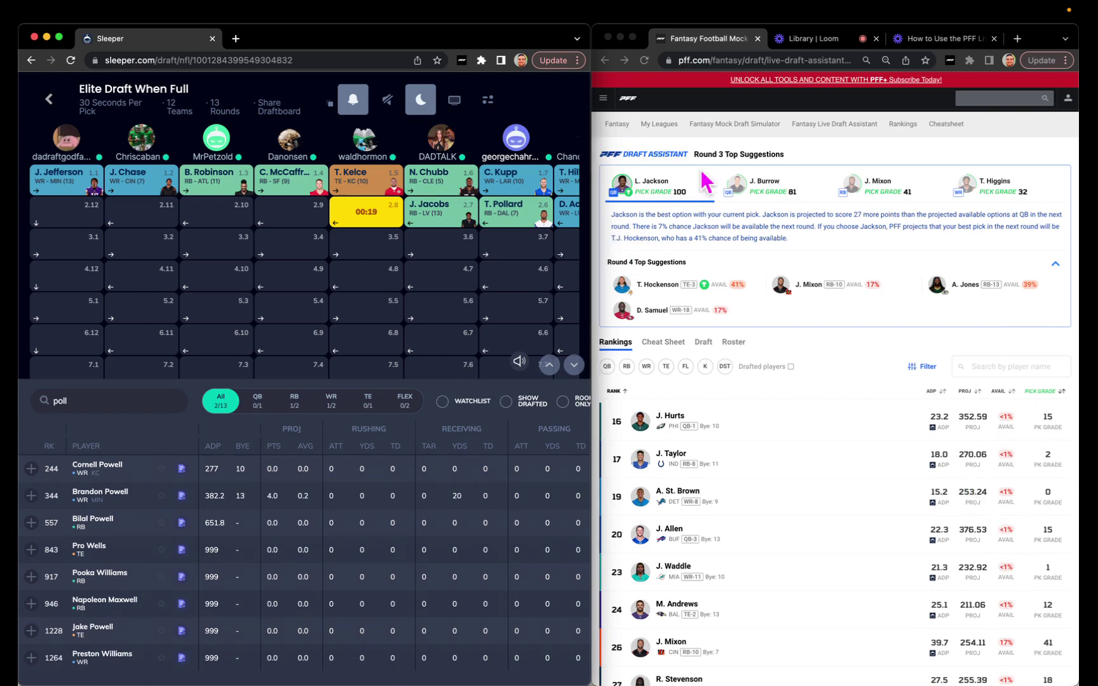
left_click(767, 194)
left_click(768, 194)
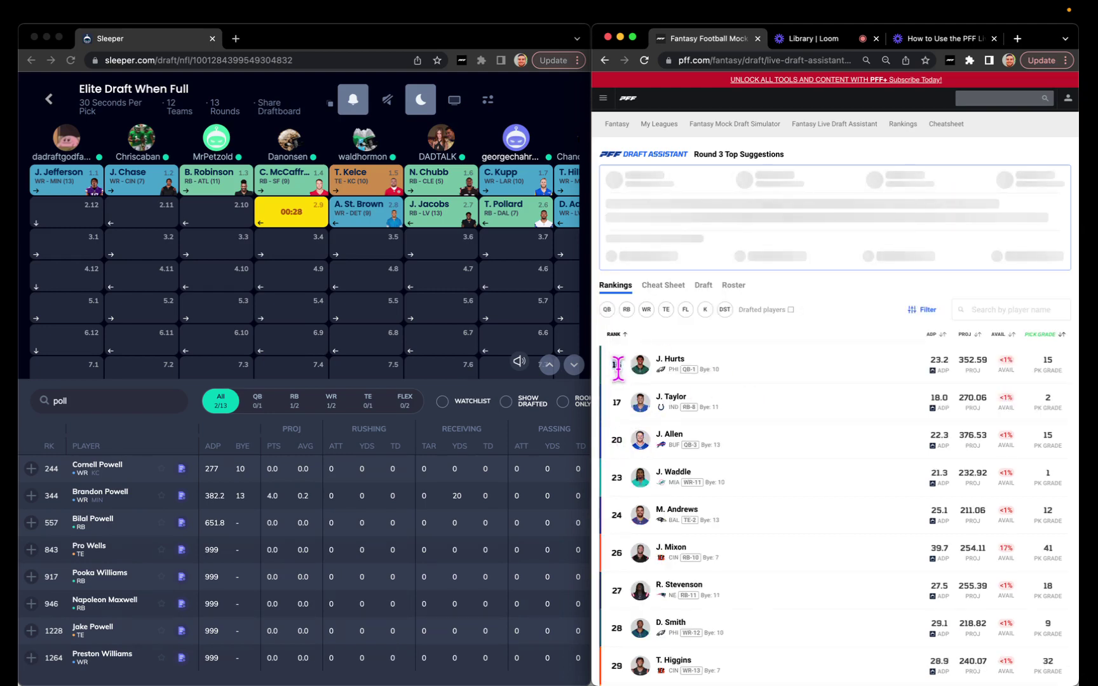
scroll(767, 351, "down", 1)
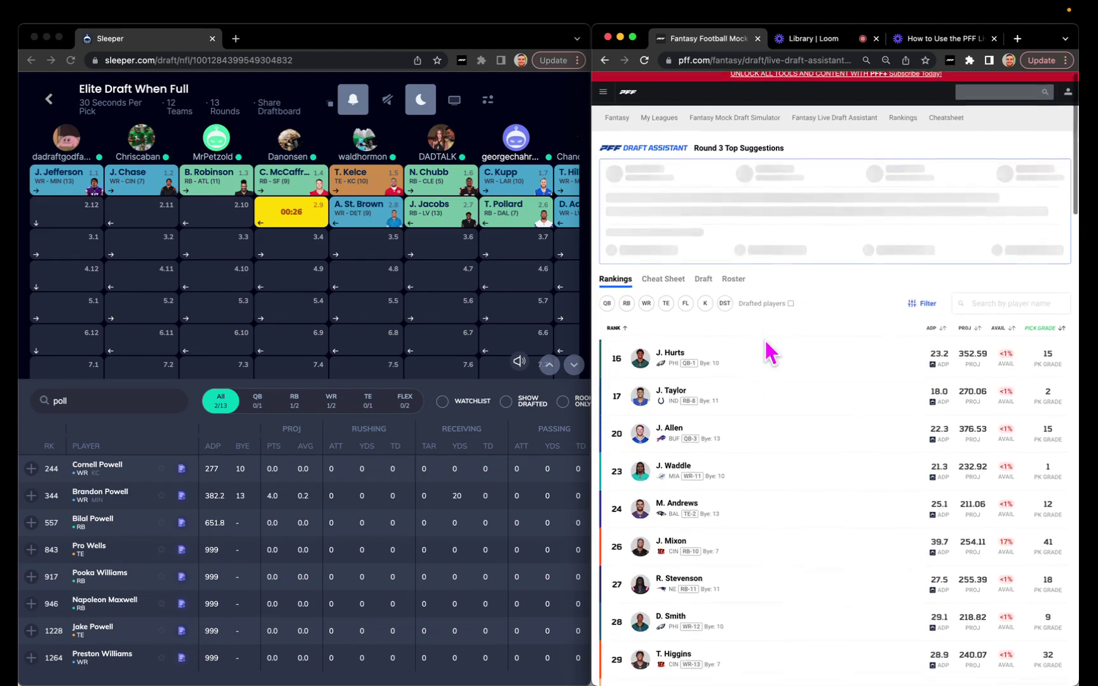
scroll(767, 351, "down", 2)
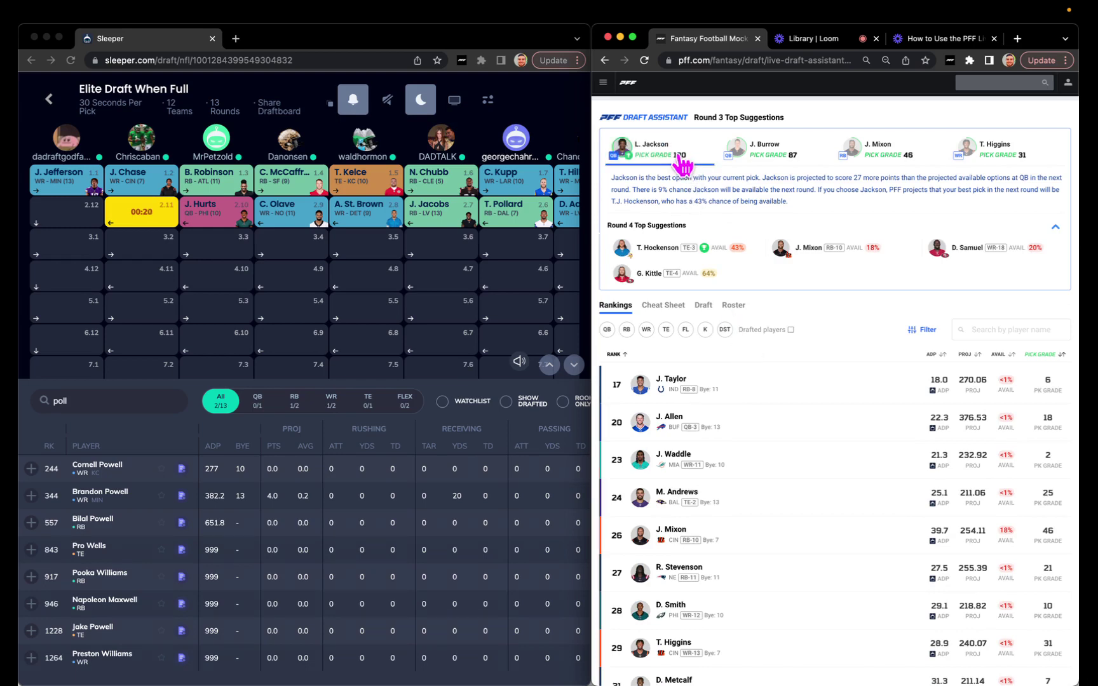
left_click(893, 156)
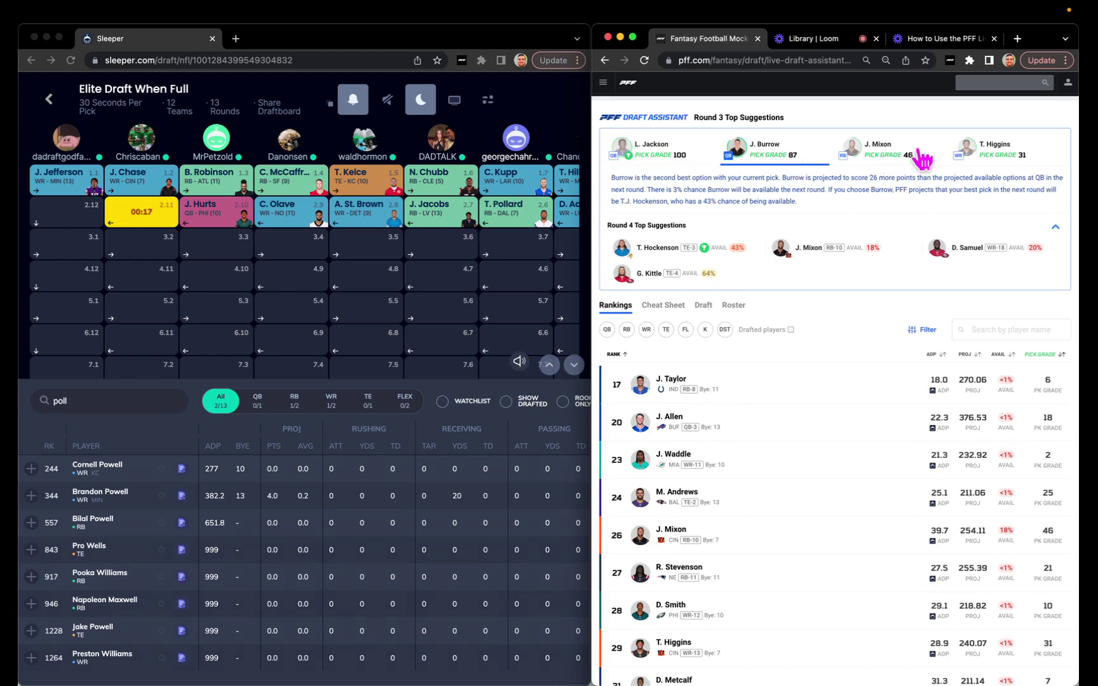
left_click(681, 166)
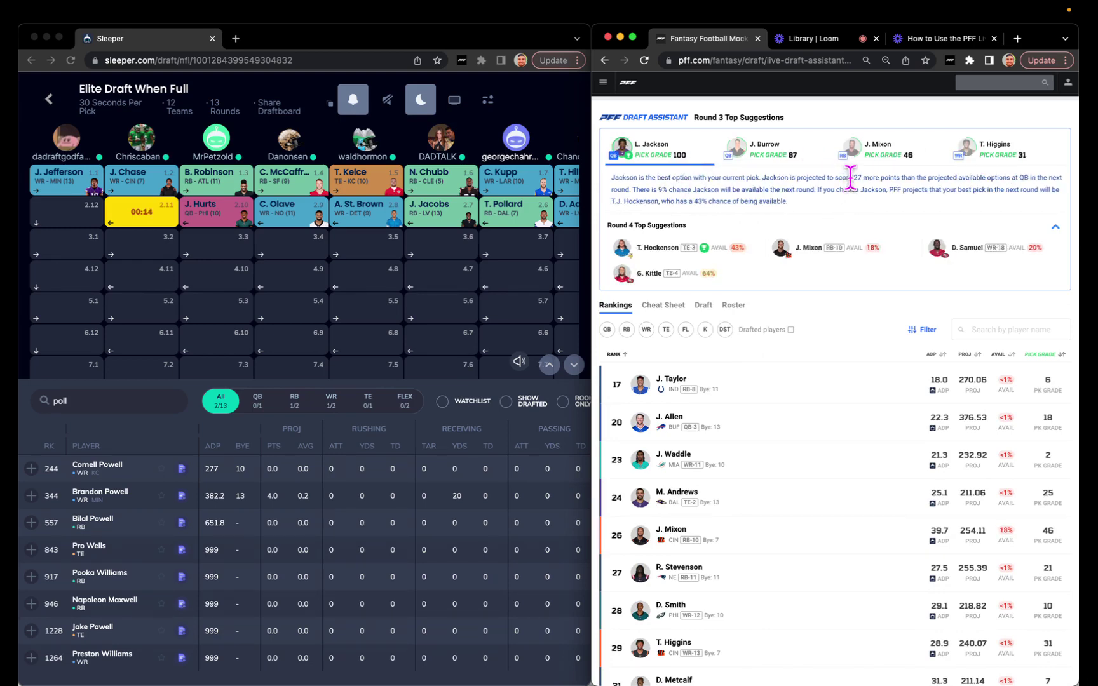
Highlight the projected points advantage in the L. Jackson explanation, then check the cheat sheet against all teams' picks on the draft board.
left_click_drag(852, 178, 883, 178)
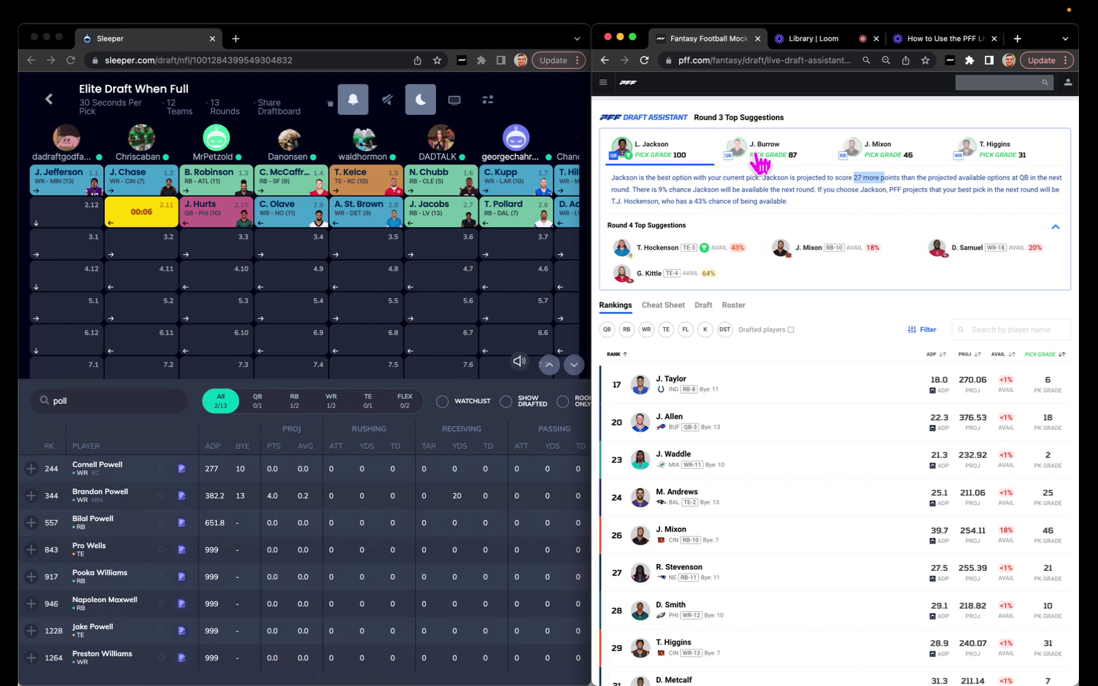
left_click(902, 167)
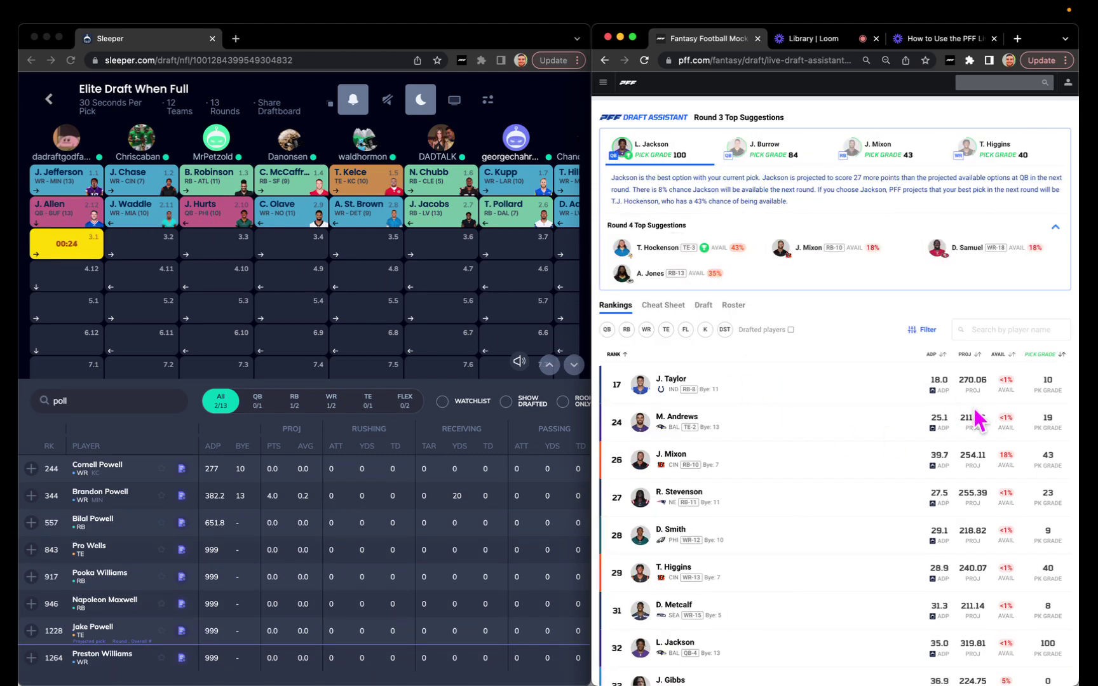
left_click(674, 308)
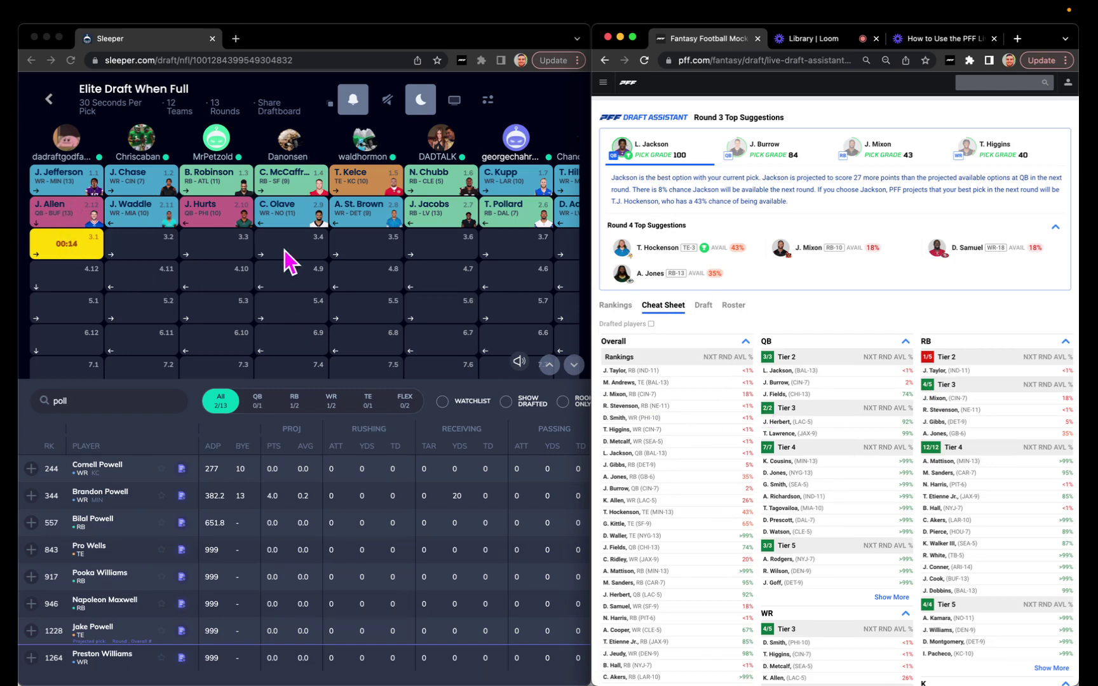
scroll(290, 261, "right", 5)
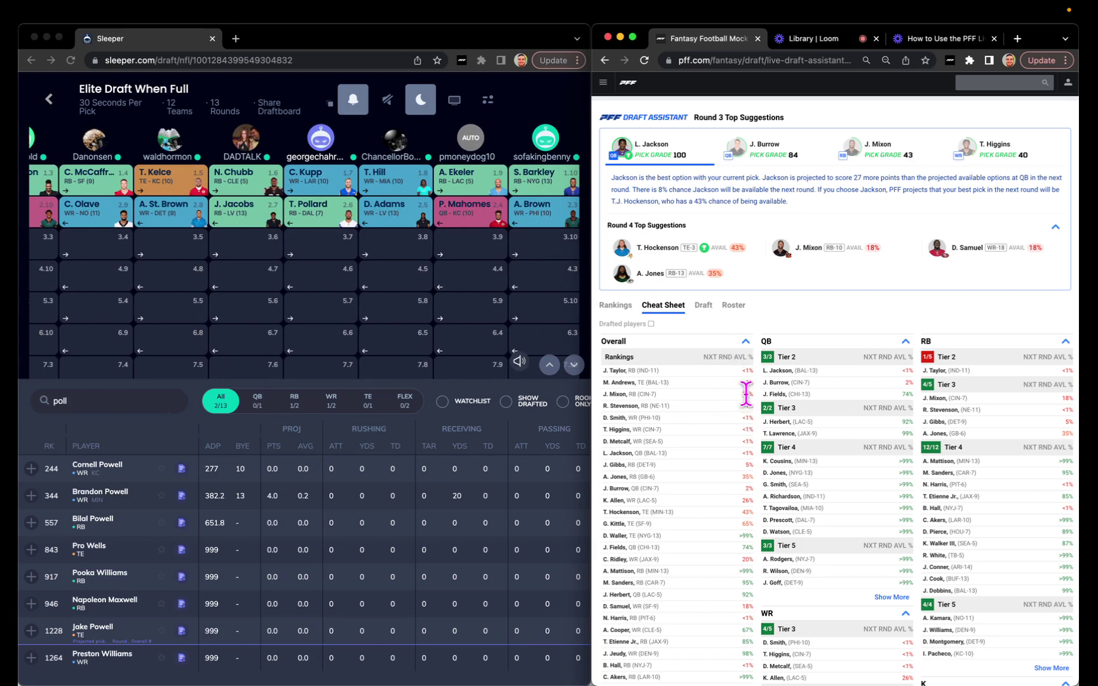
scroll(453, 300, "right", 3)
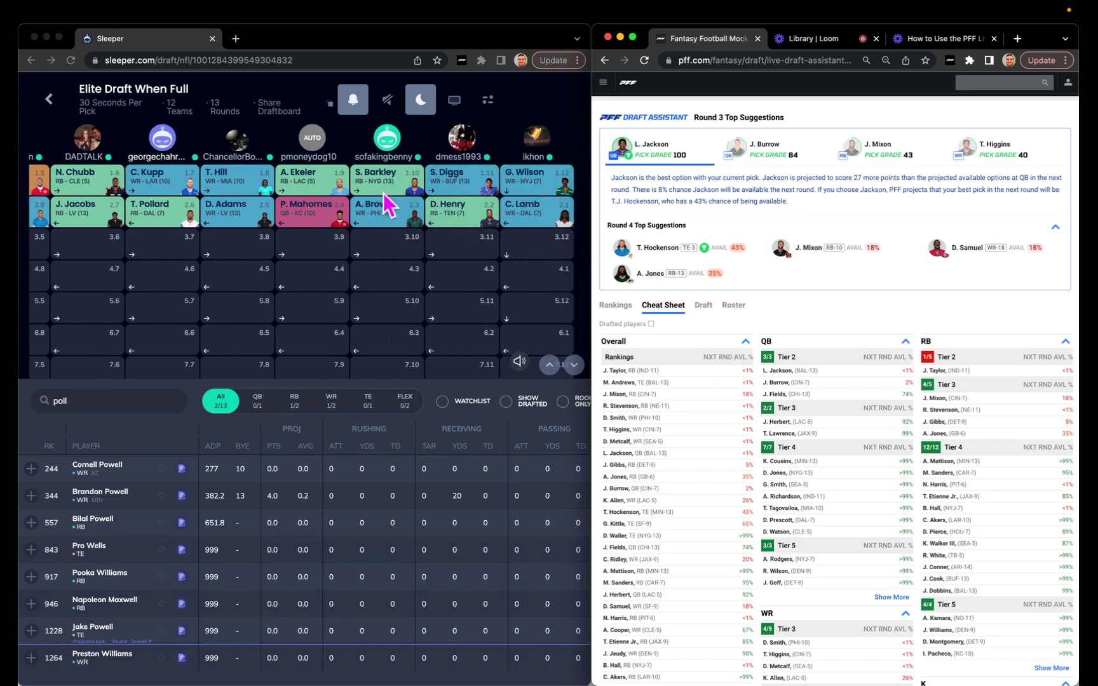
scroll(389, 206, "left", 5)
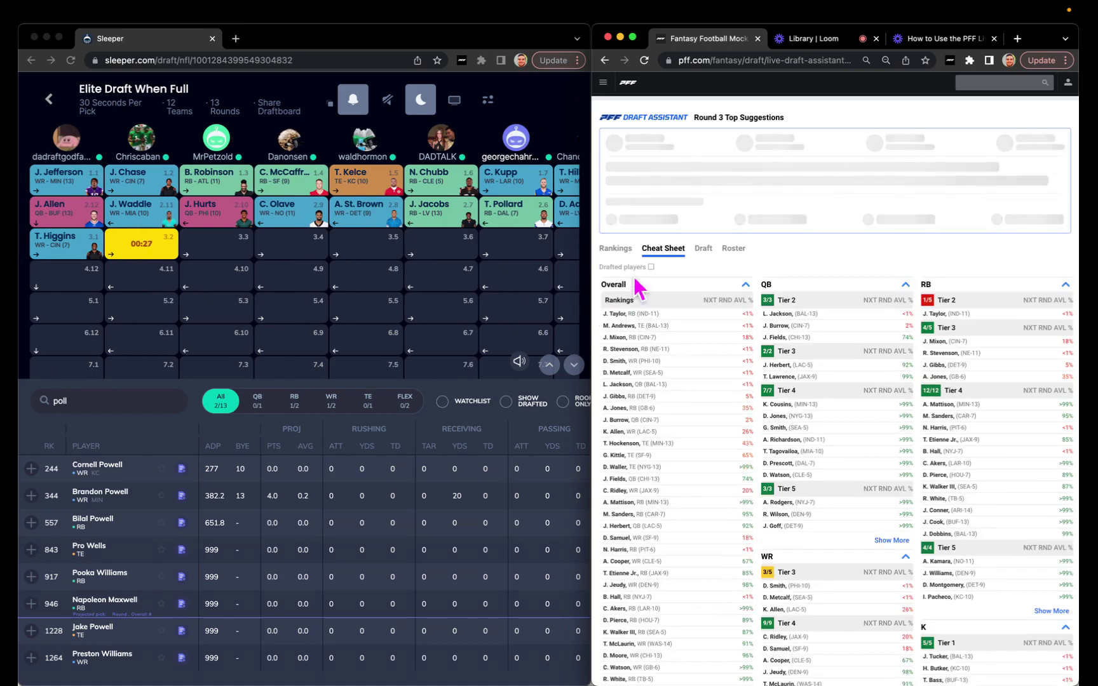
Return to the player rankings and look across the other teams' picks on the draft board.
left_click(622, 250)
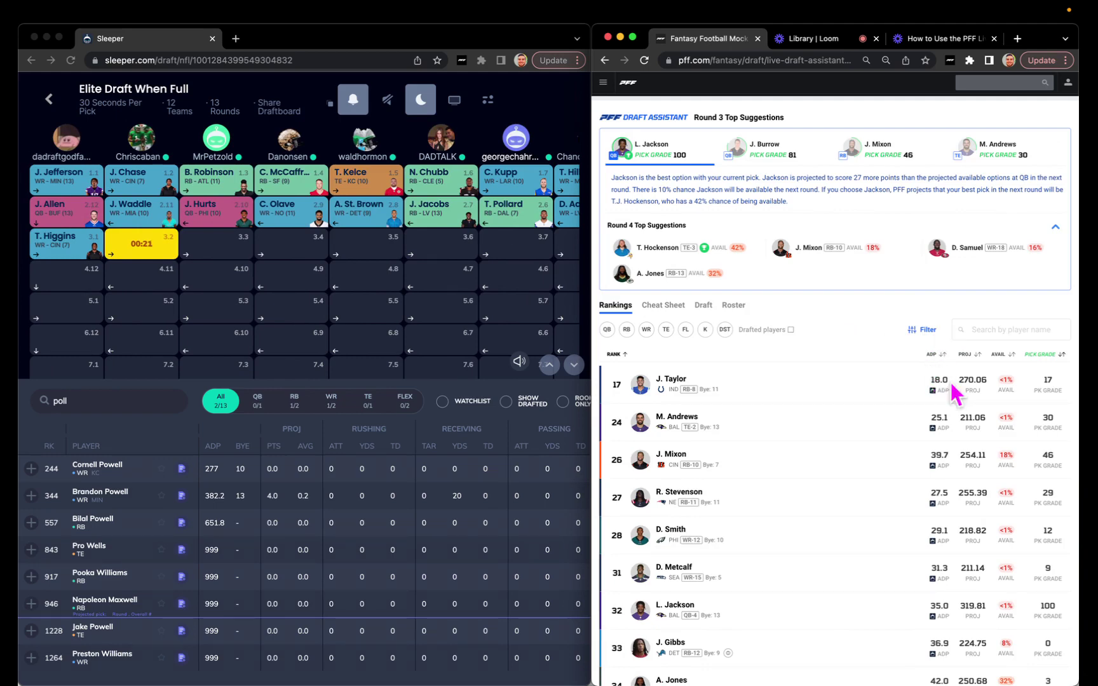
scroll(248, 211, "right", 5)
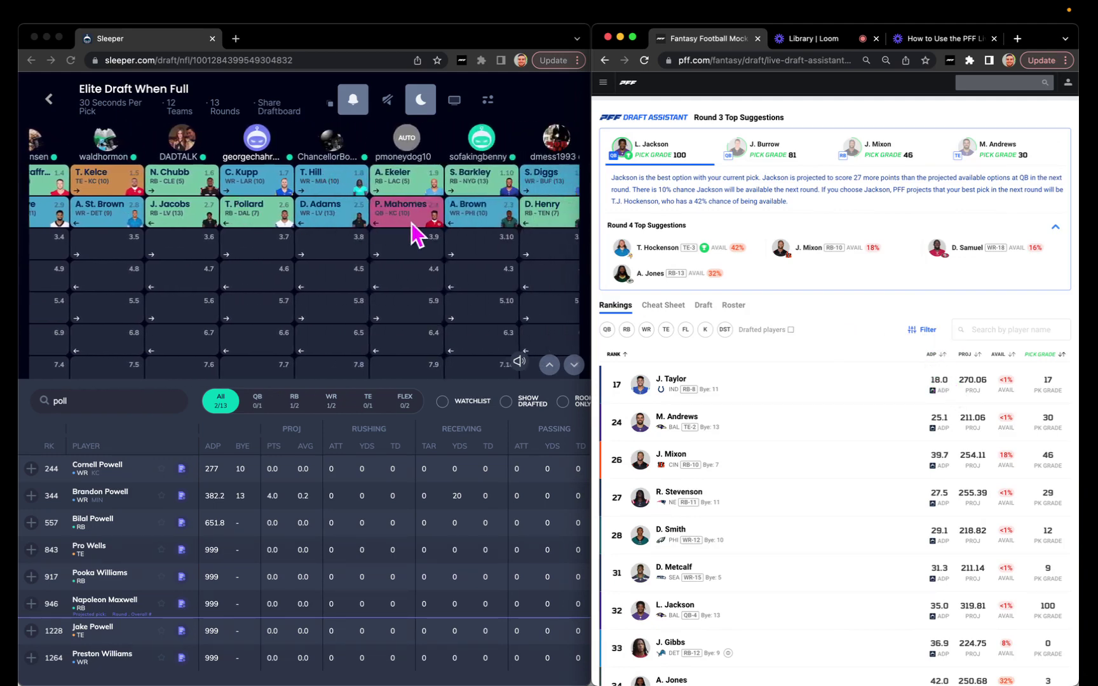
scroll(411, 223, "left", 5)
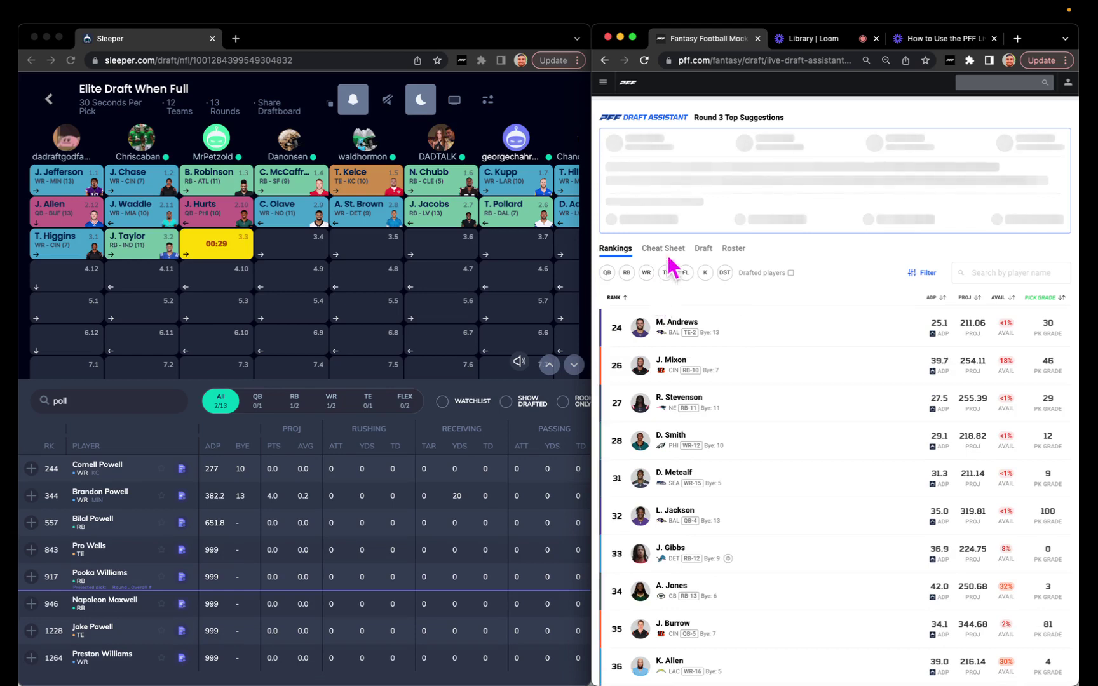
Examine the cheat sheet's tiers and next-round availability, including A. Jones, alongside the PFF Round 3 suggestions.
left_click(664, 250)
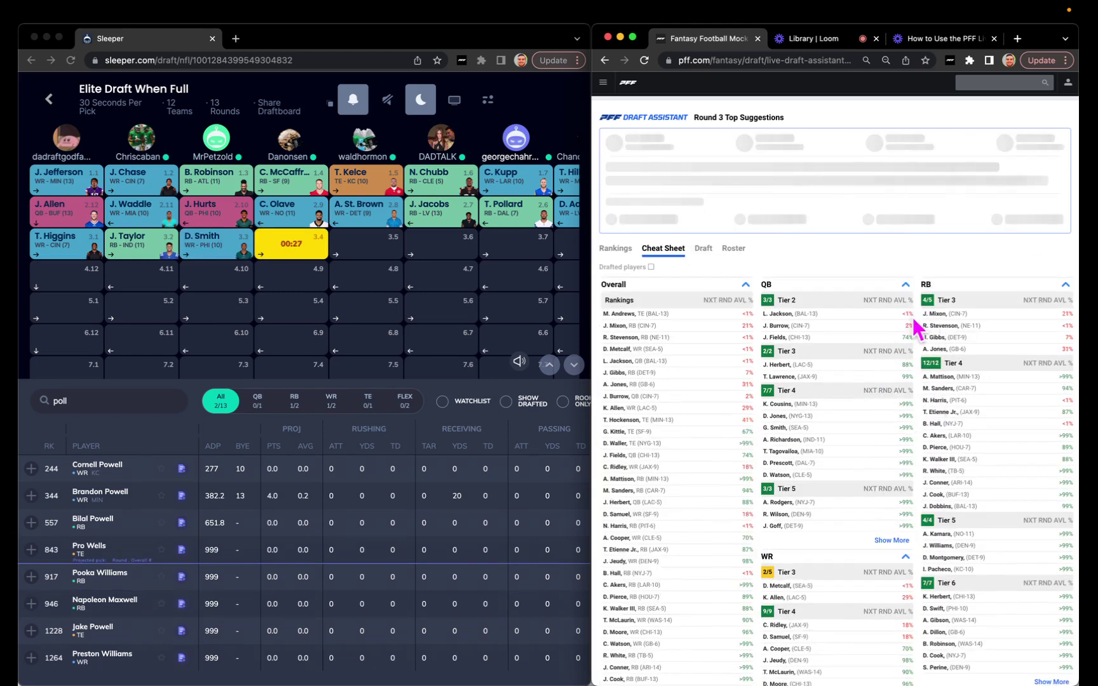
scroll(941, 355, "up", 2)
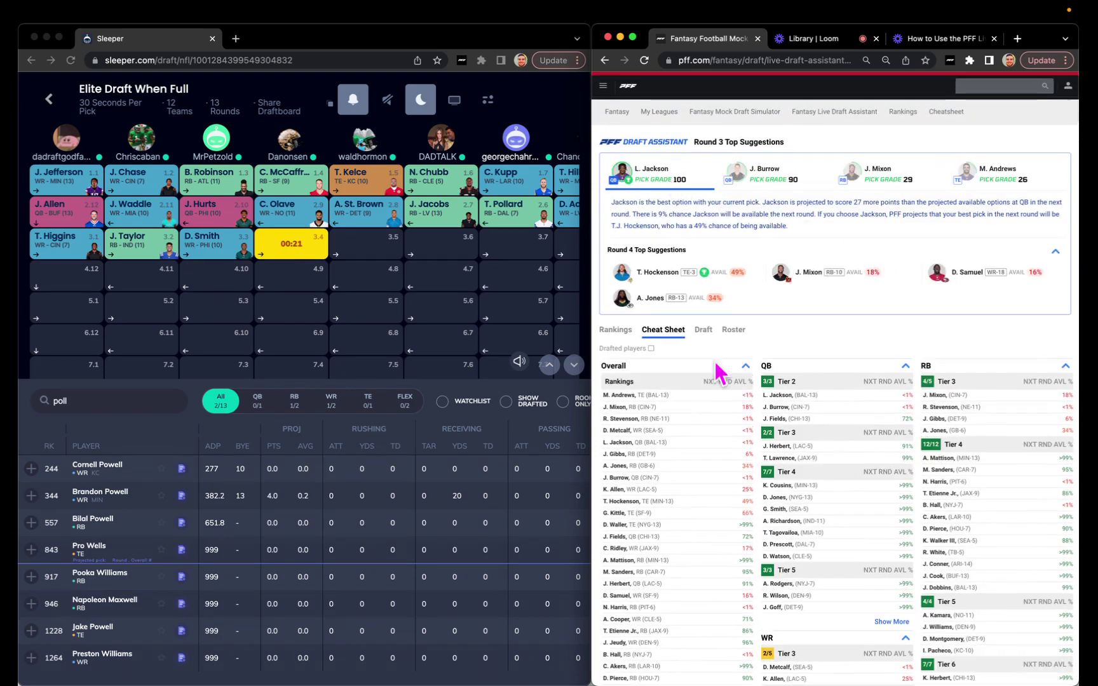
scroll(718, 368, "down", 4)
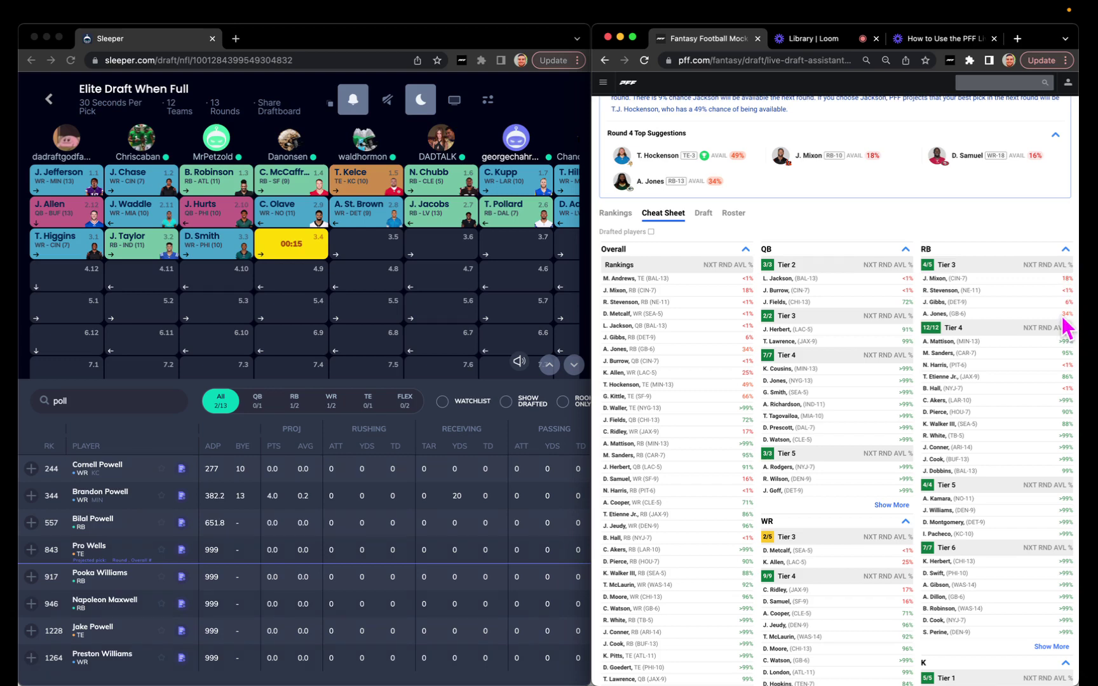
double_click(1070, 313)
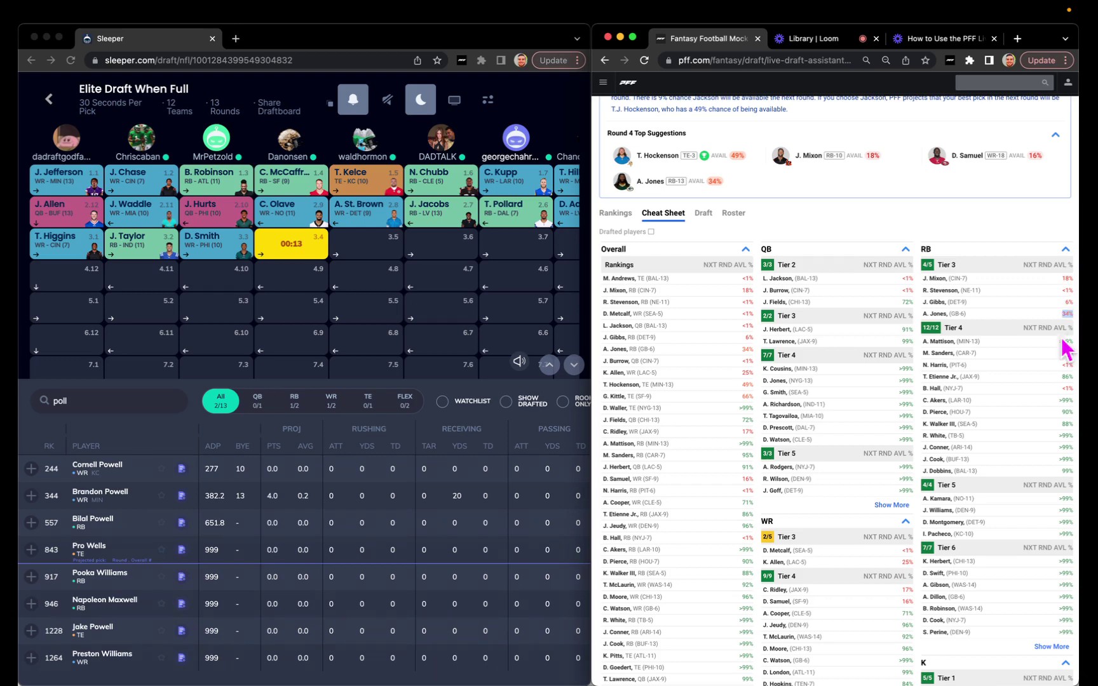
scroll(1024, 380, "up", 3)
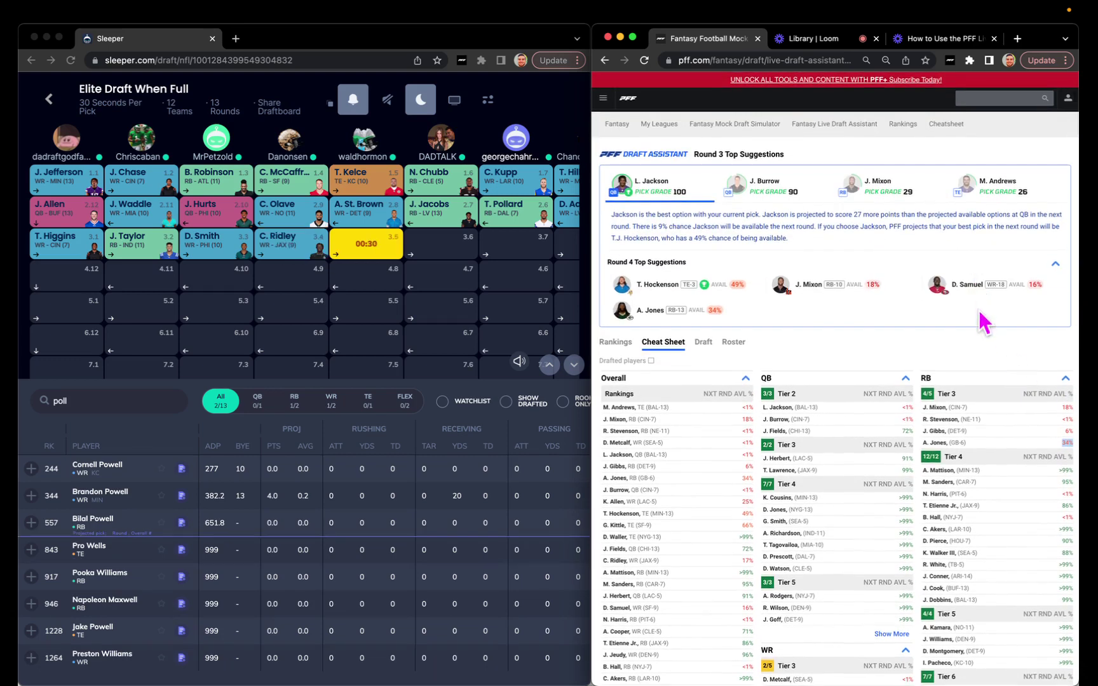
scroll(991, 372, "down", 1)
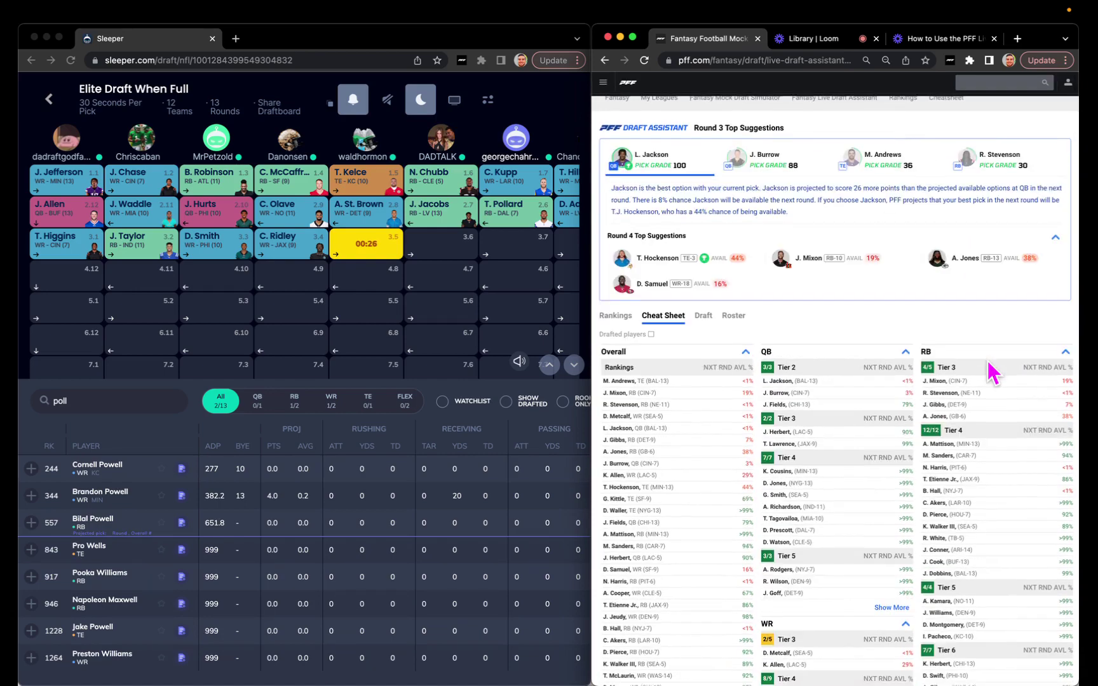
scroll(989, 368, "down", 6)
scroll(879, 381, "up", 8)
scroll(879, 381, "down", 1)
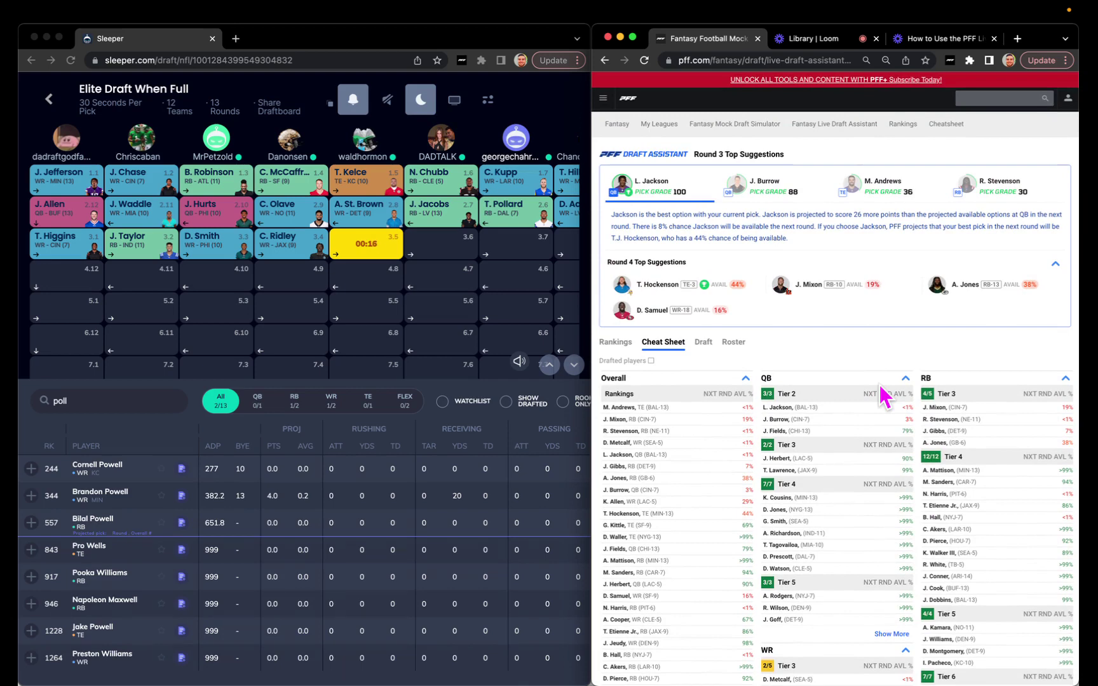
left_click(767, 198)
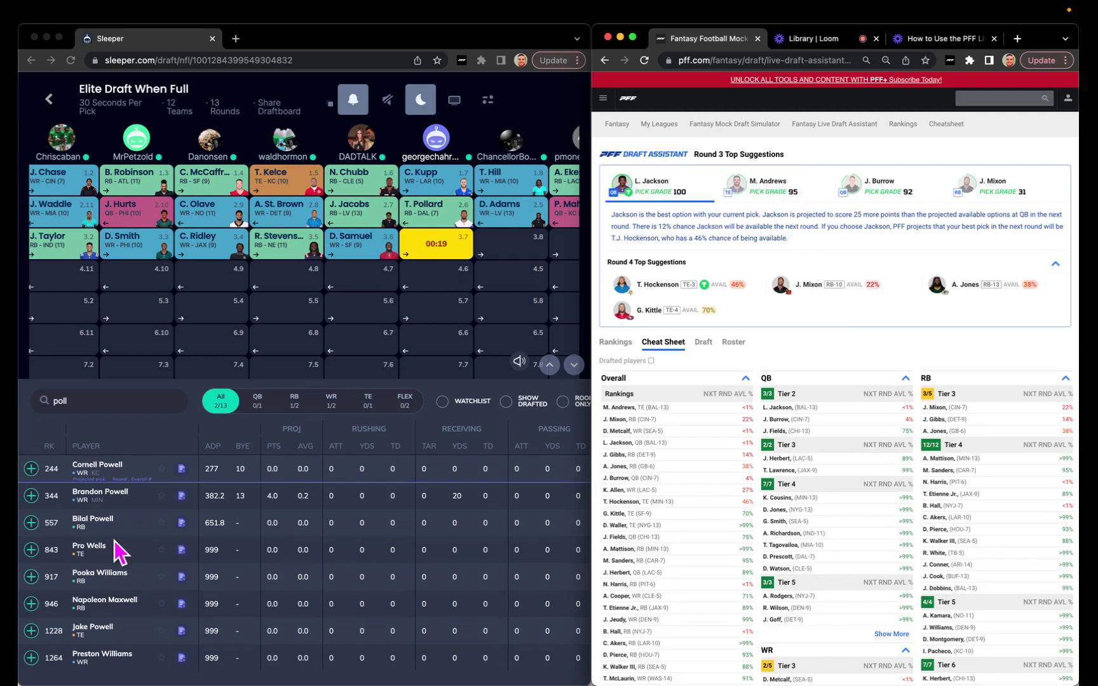
Clear the "poll" search in the Sleeper player list and draft Lamar Jackson with pick 3.7.
left_click(159, 411)
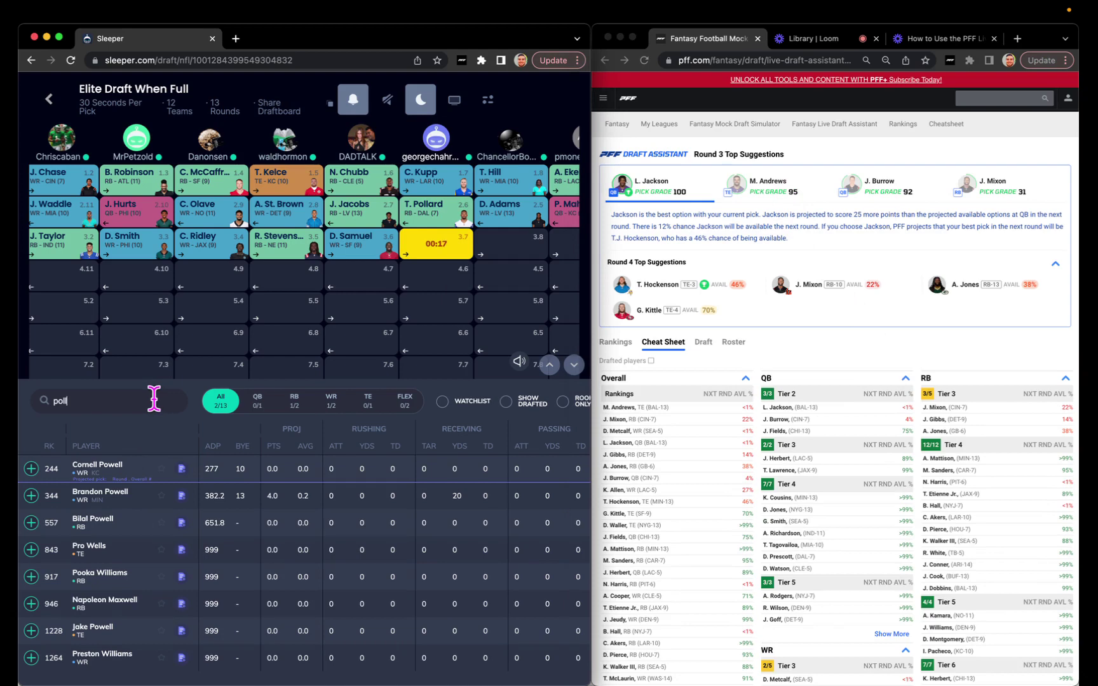
key("BackSpace")
key("BackSpace")
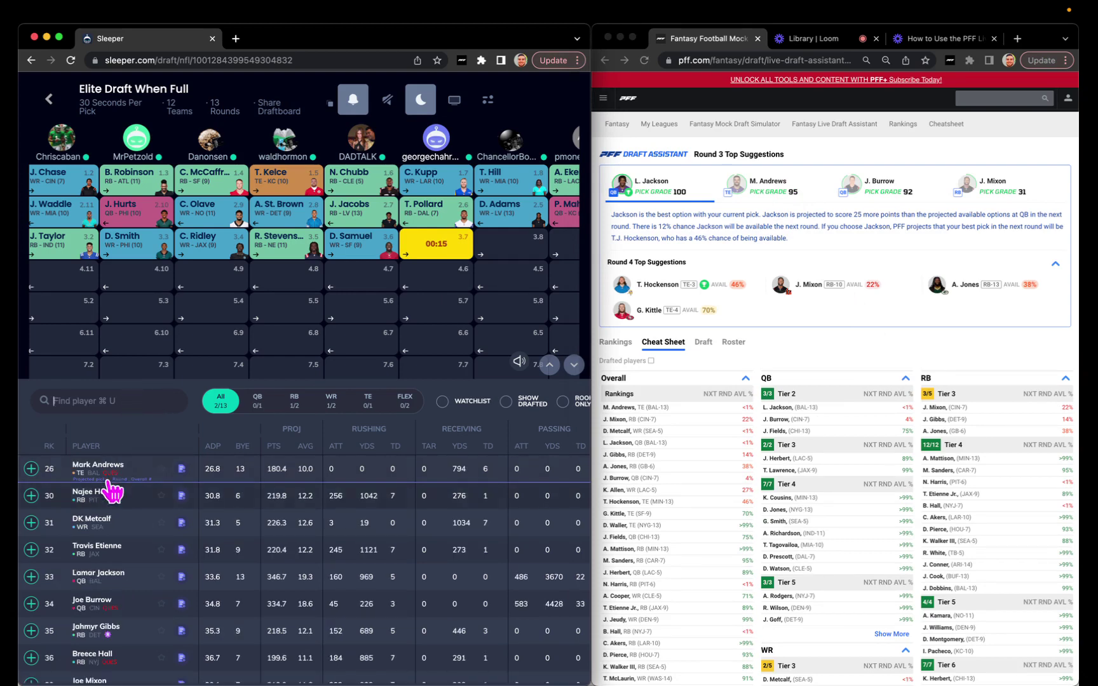
left_click(31, 576)
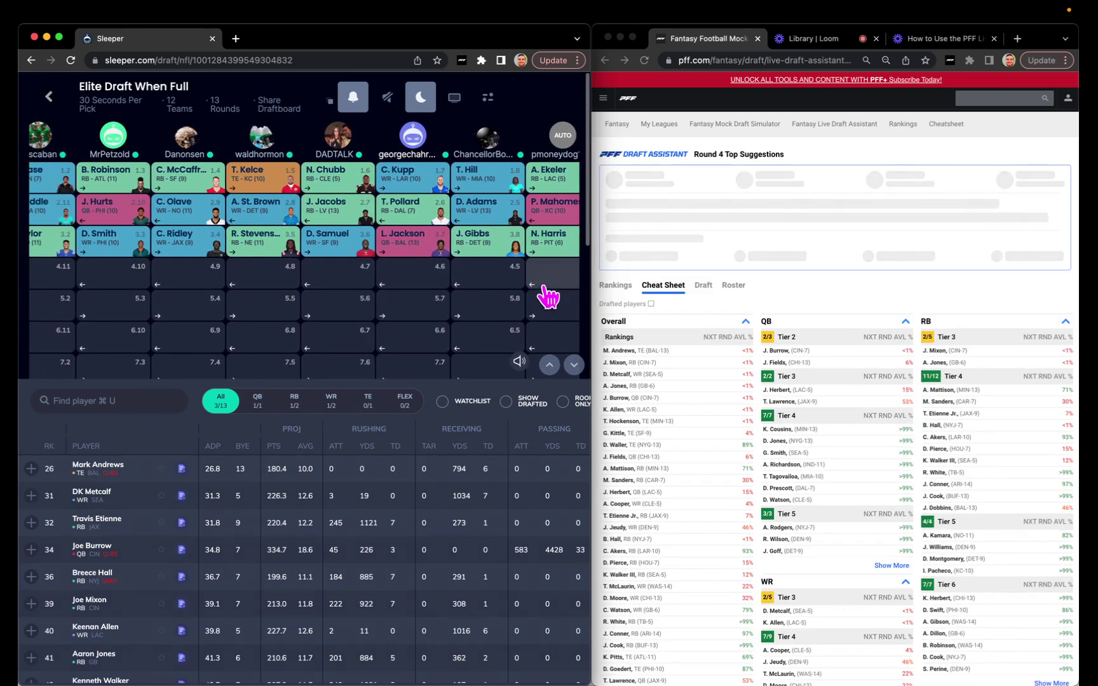
left_click(826, 40)
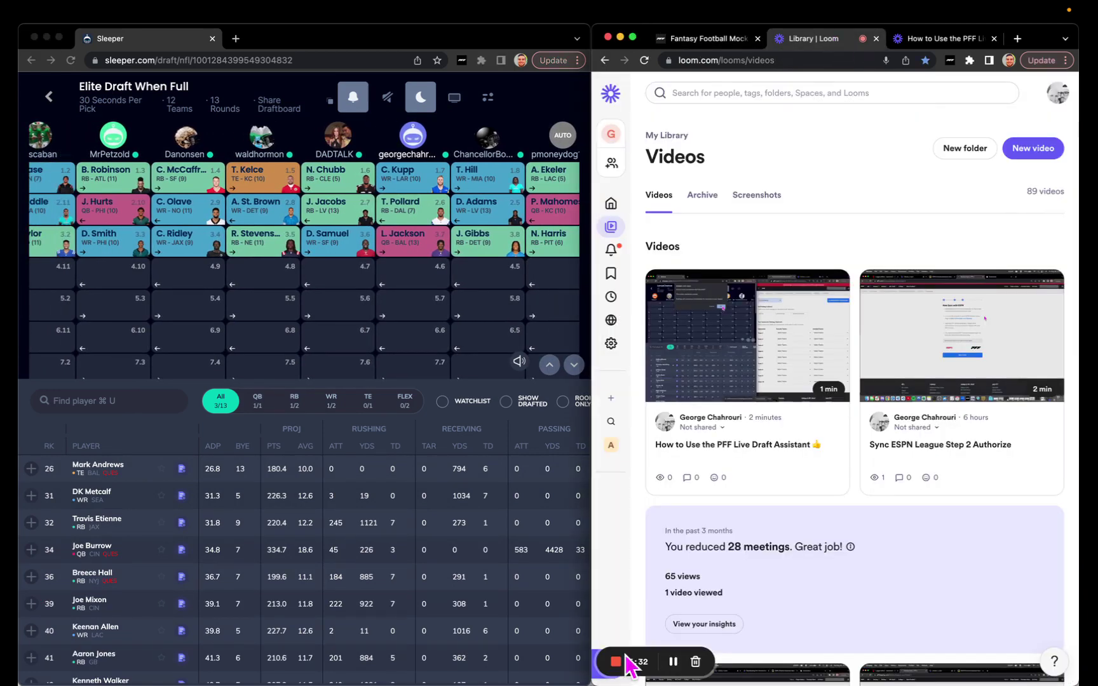
left_click(705, 39)
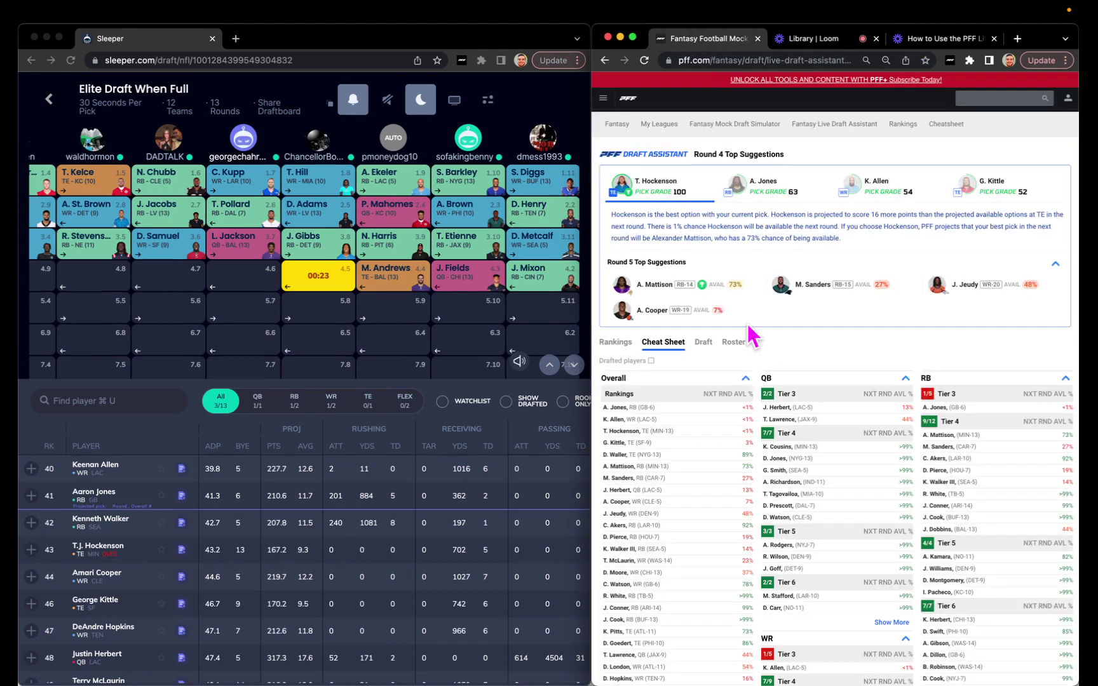
Compare the PFF Round 4 suggestions for T. Hockenson, A. Jones and G. Kittle, and examine the TE tiers in the cheat sheet.
scroll(747, 340, "down", 1)
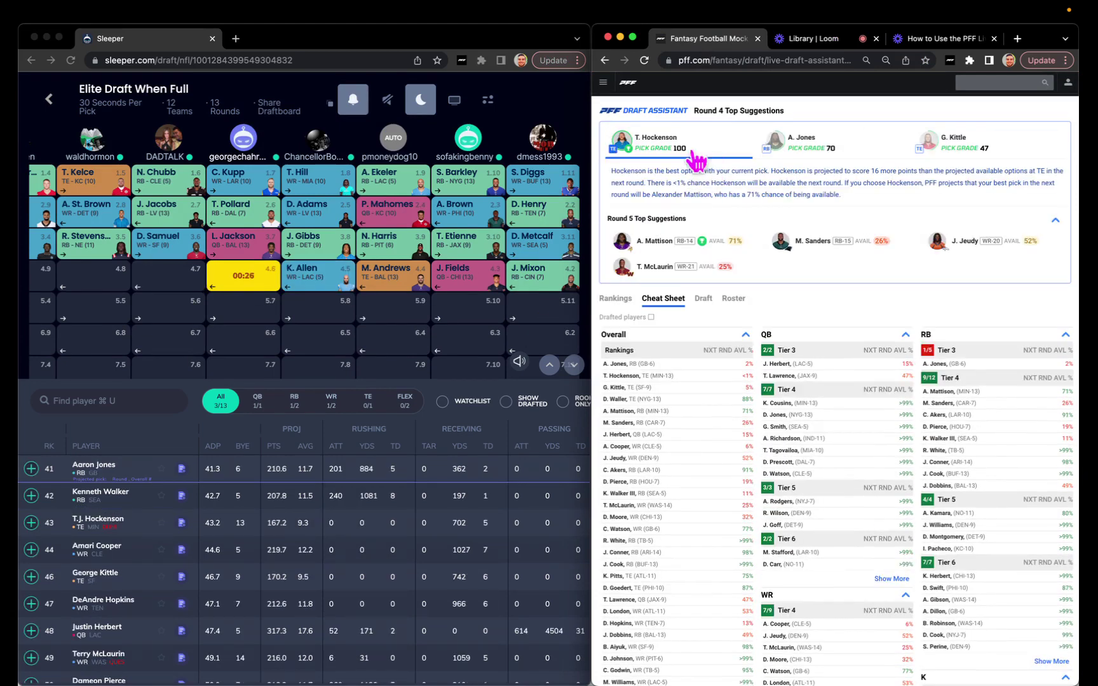
left_click(797, 155)
left_click(958, 159)
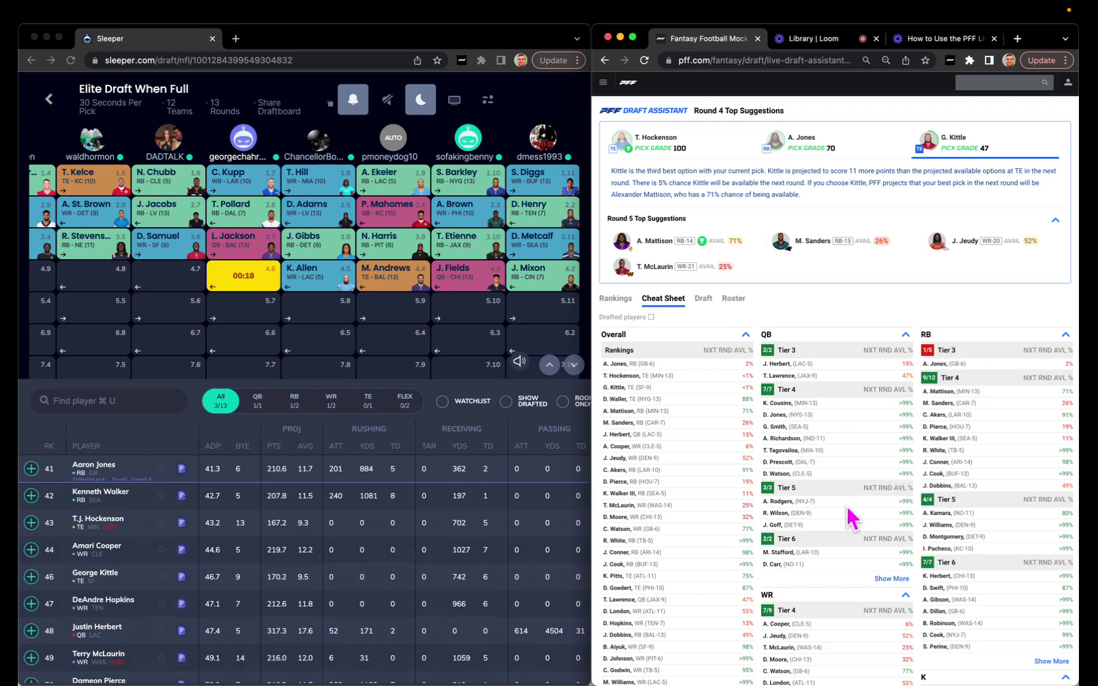
scroll(851, 518, "down", 3)
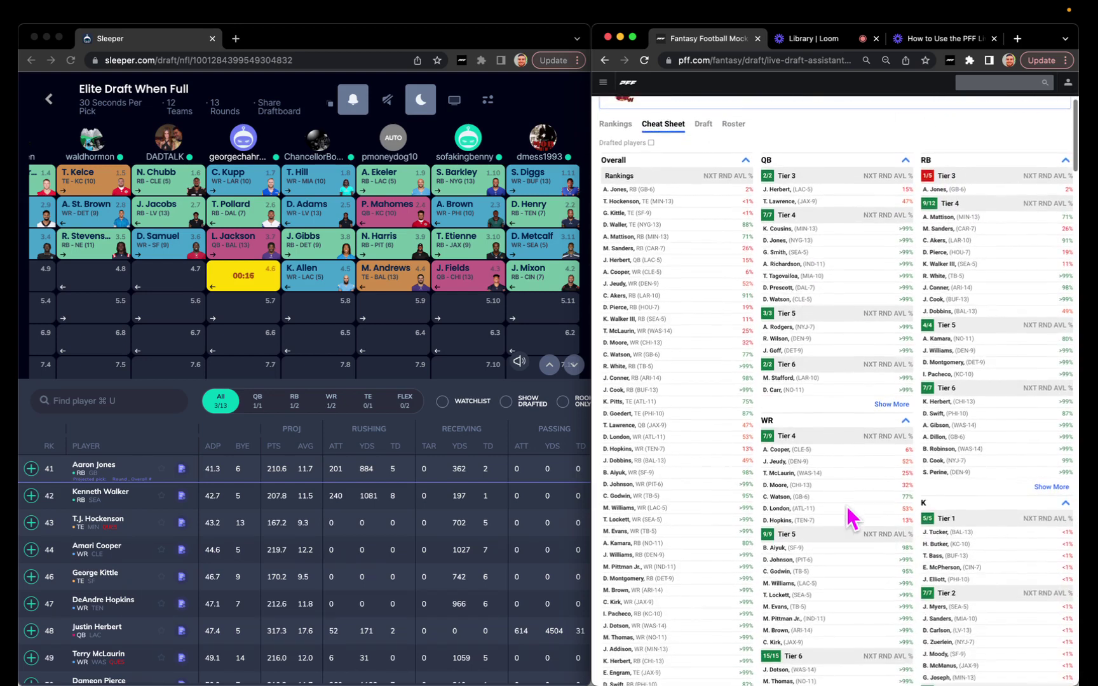
scroll(851, 517, "down", 10)
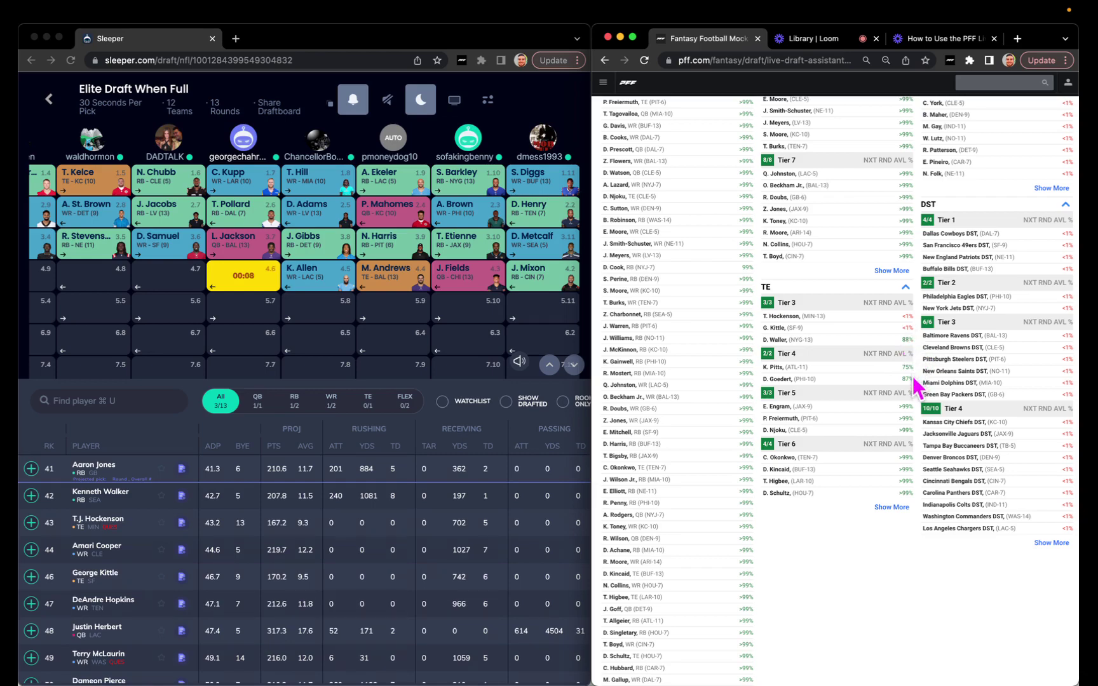
scroll(910, 330, "up", 10)
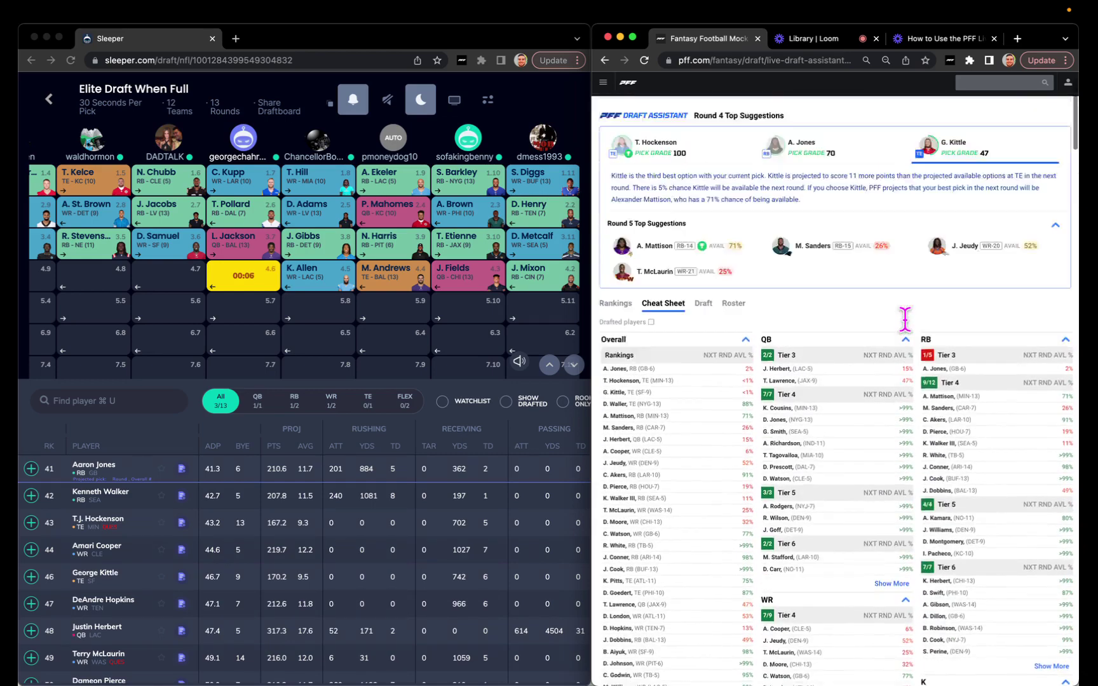
Recheck the T. Hockenson suggestion and draft Aaron Jones in Sleeper with pick 4.6.
left_click(677, 192)
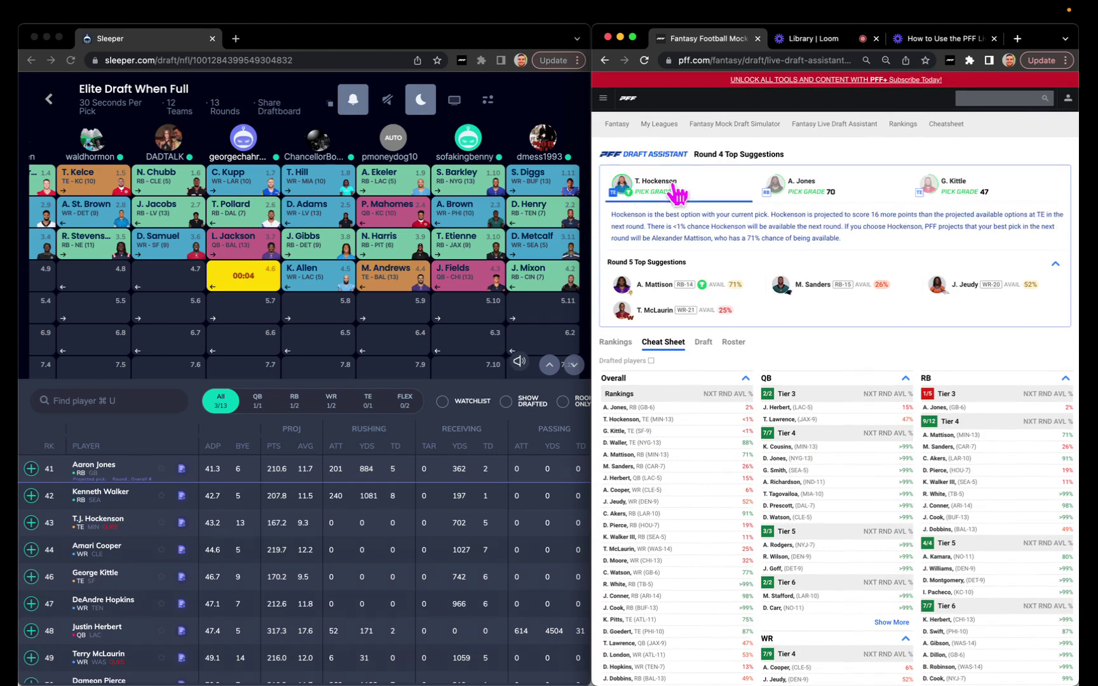
left_click(31, 471)
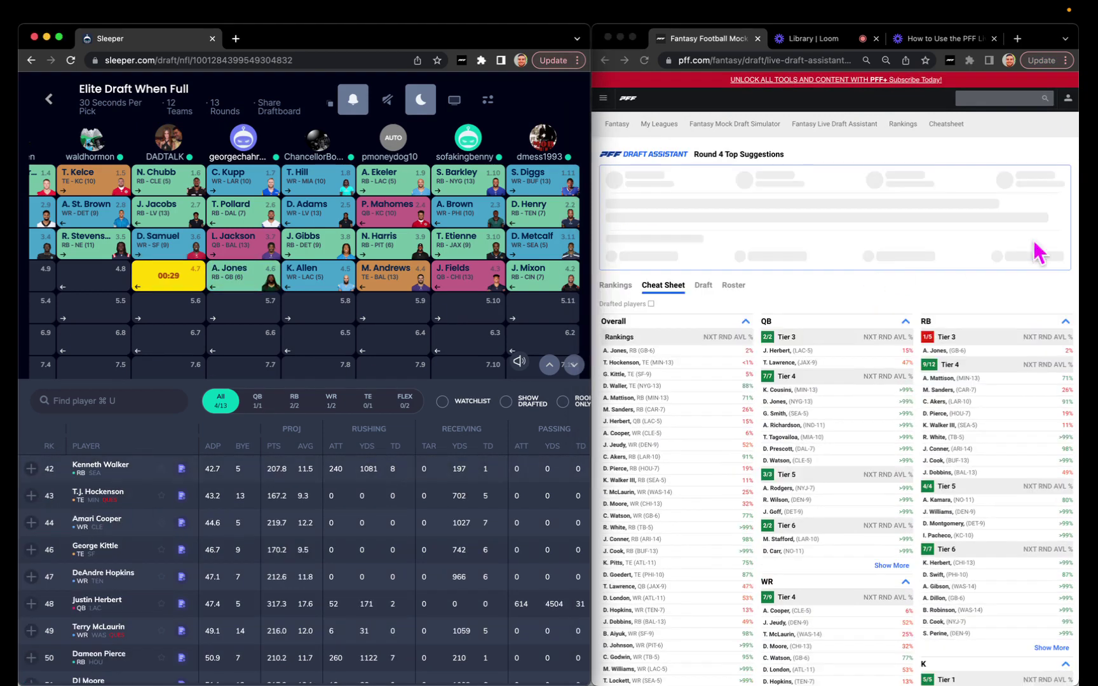
Examine the cheat sheet's WR and TE tiers and review the PFF Round 5 suggestions for M. Sanders and G. Kittle.
scroll(914, 423, "down", 5)
scroll(914, 424, "down", 8)
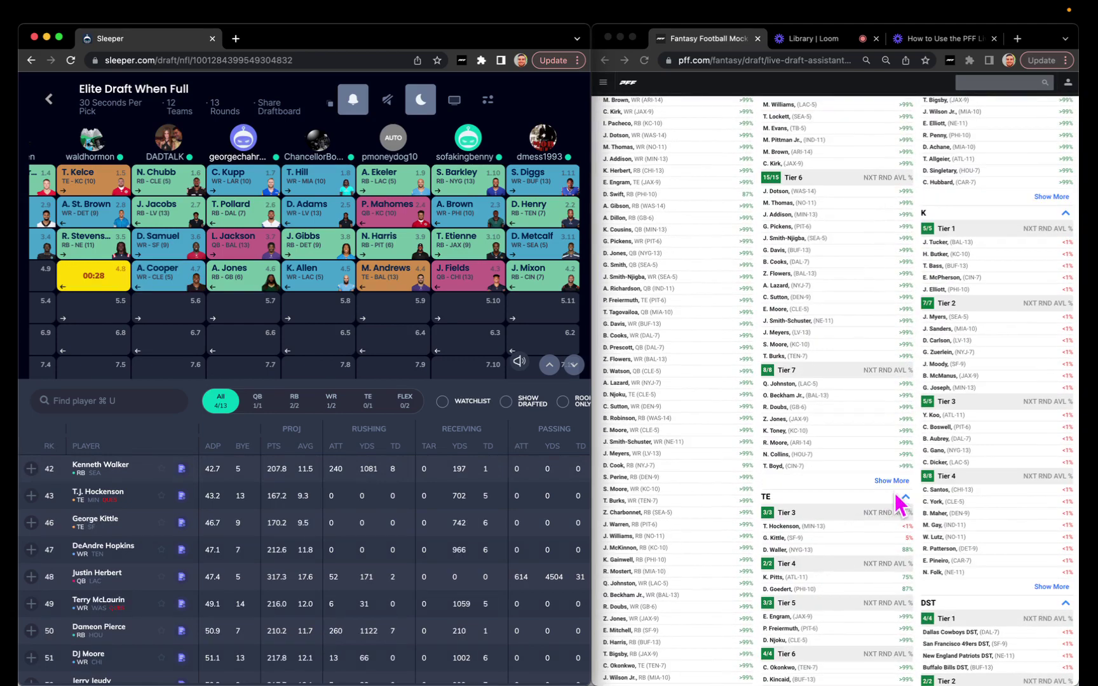
scroll(902, 559, "up", 15)
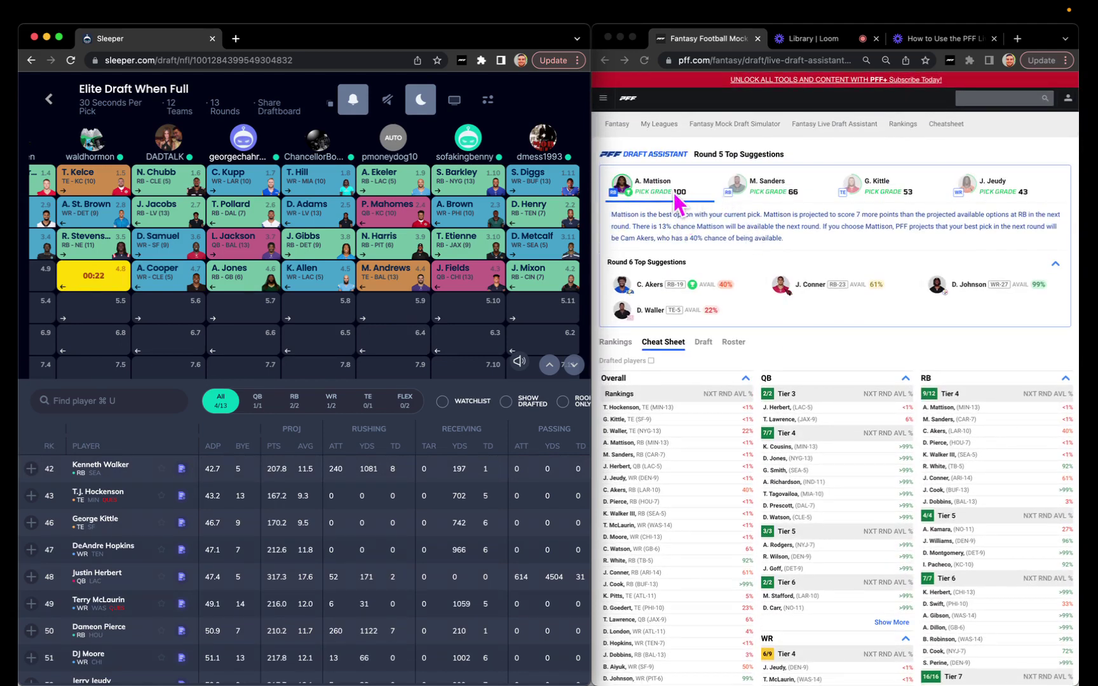
left_click(771, 197)
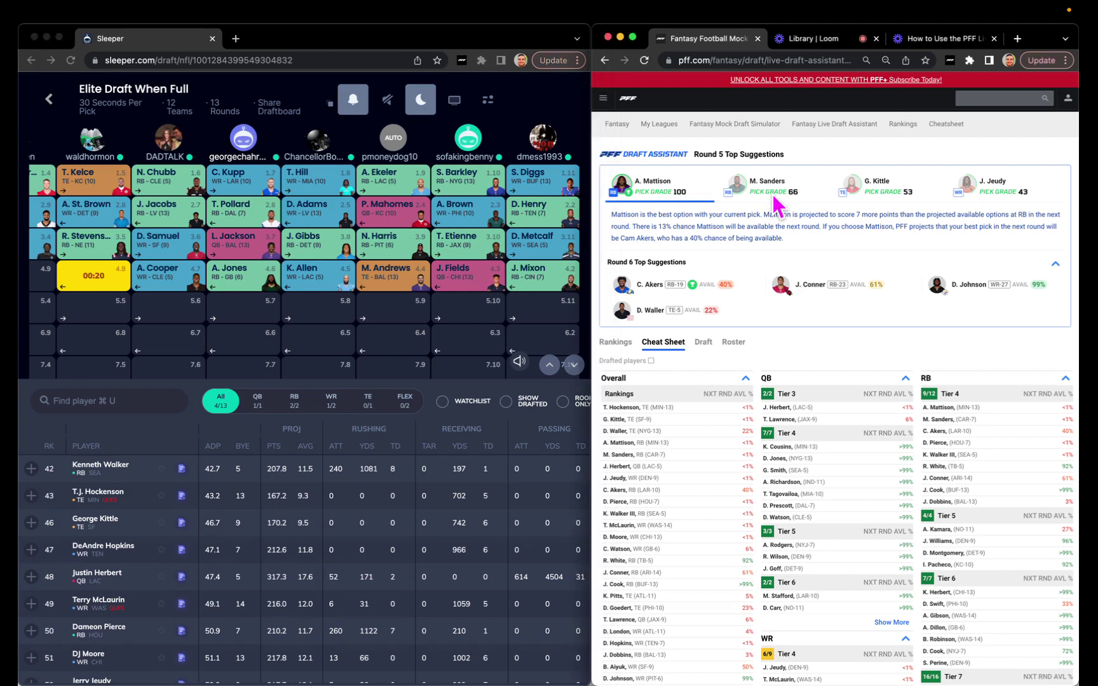
left_click(861, 202)
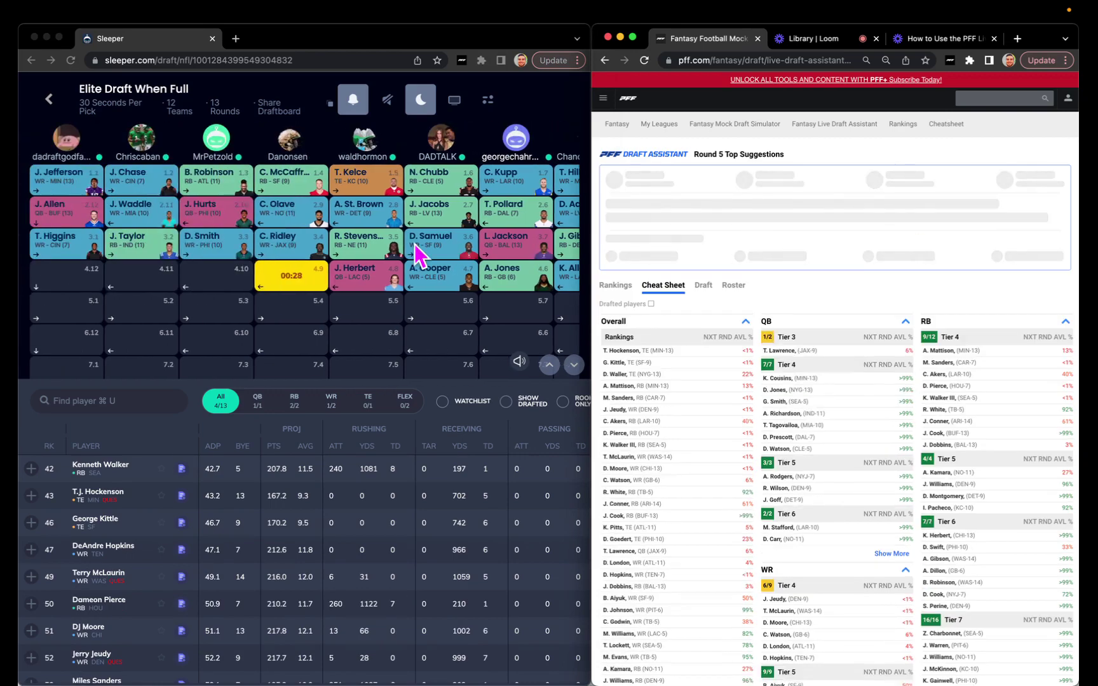
scroll(819, 457, "down", 10)
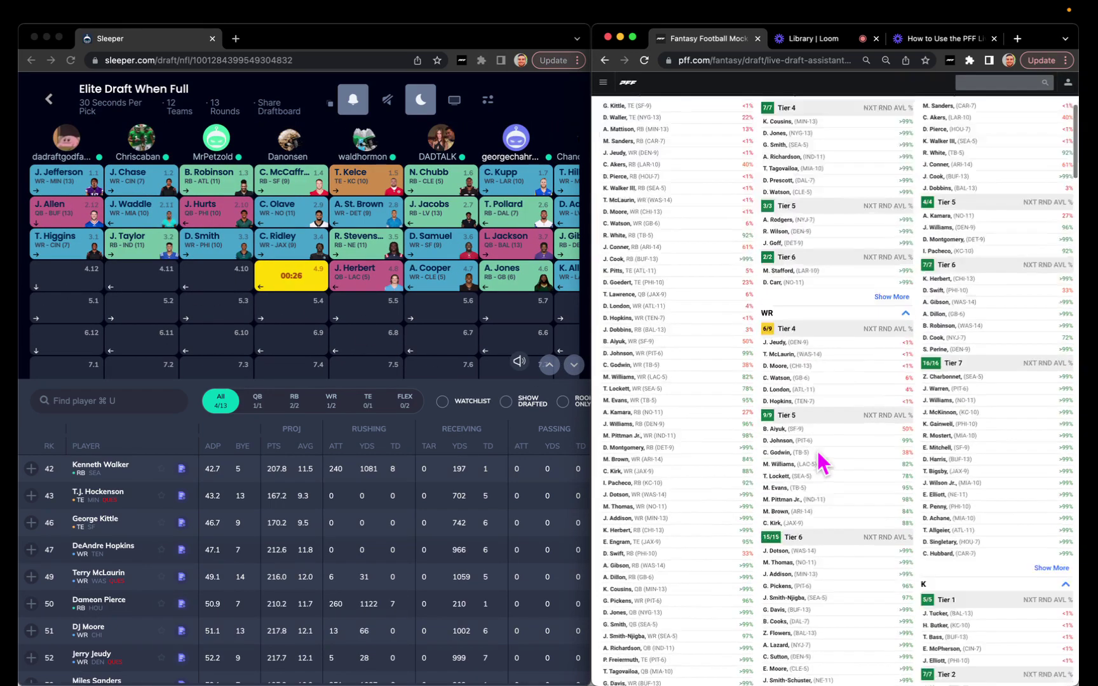
scroll(817, 448, "down", 3)
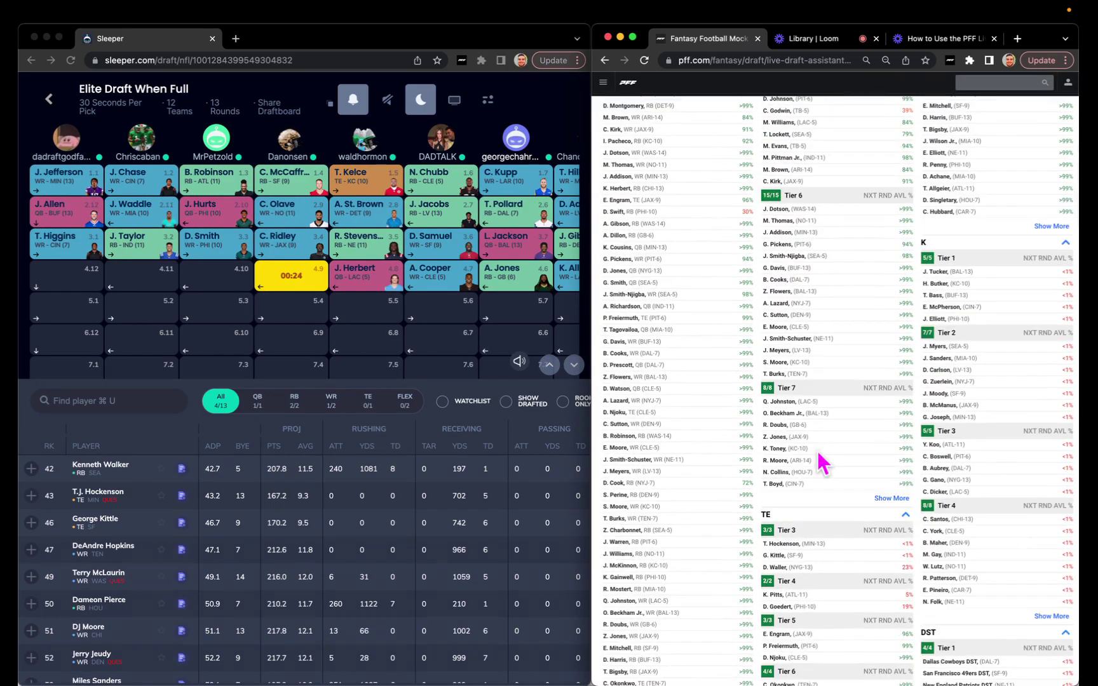
Reopen the Fantasy Live Draft Assistant setup and select the Elite Draft When Full league.
scroll(883, 583, "up", 15)
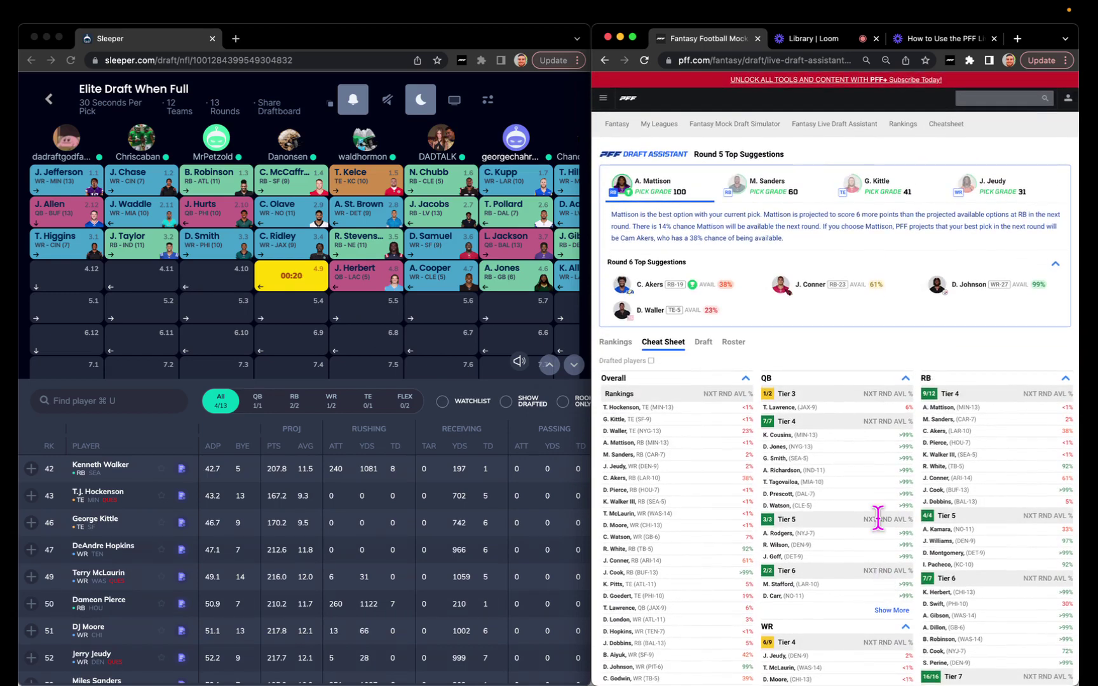
scroll(397, 292, "right", 2)
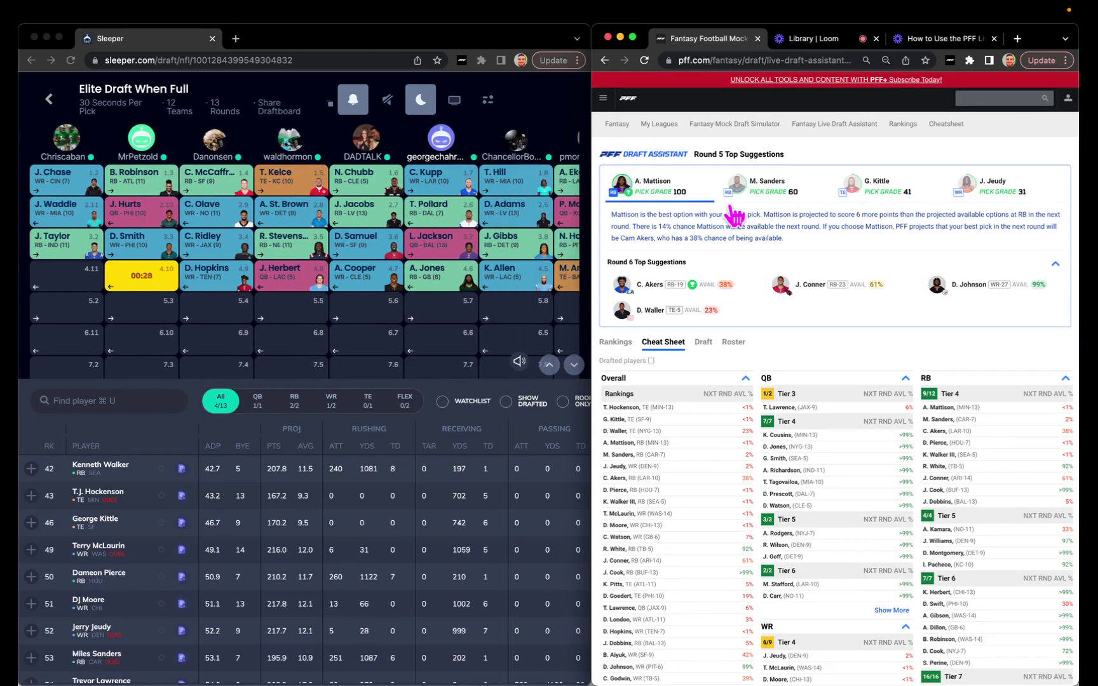
scroll(789, 156, "down", 1)
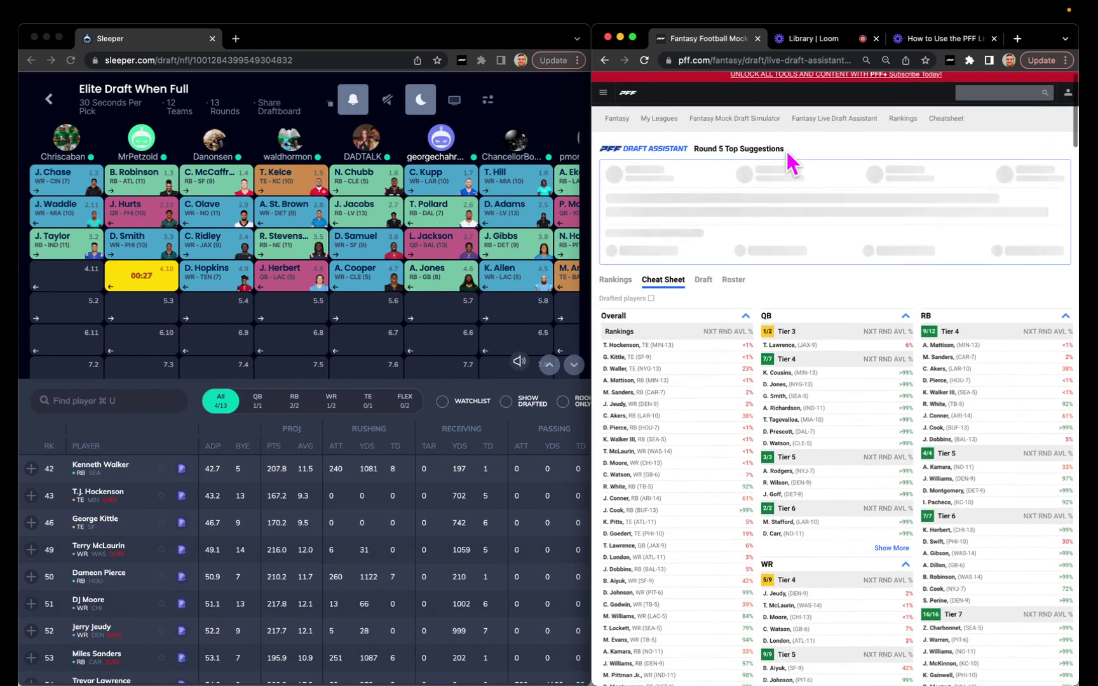
left_click(820, 122)
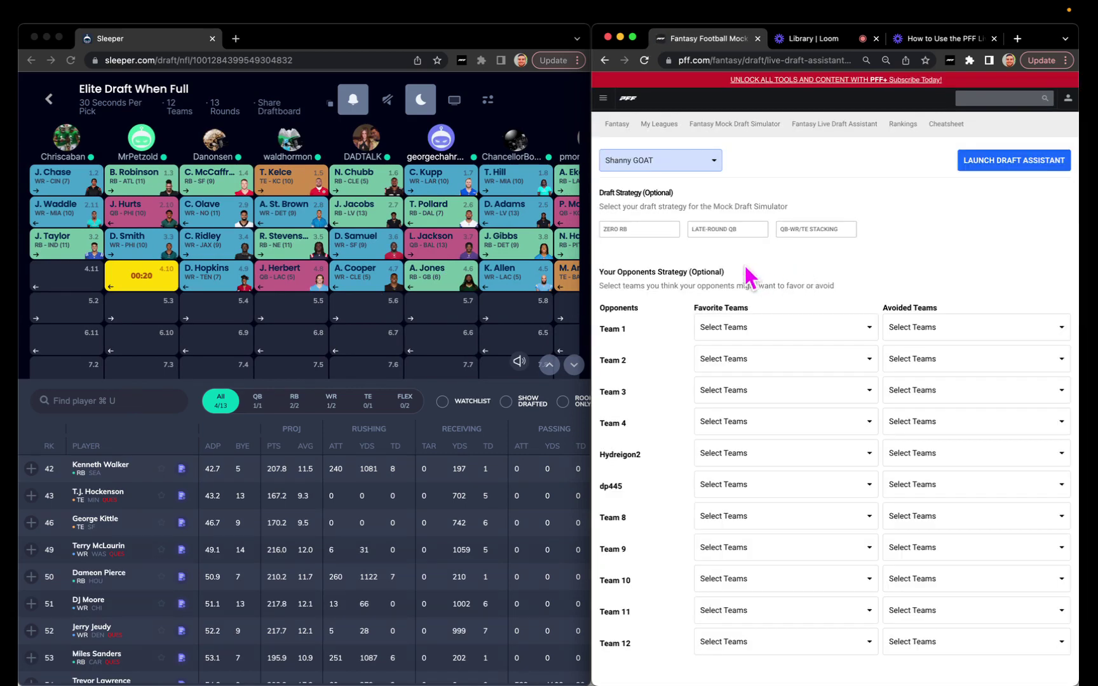
left_click(709, 166)
left_click(678, 236)
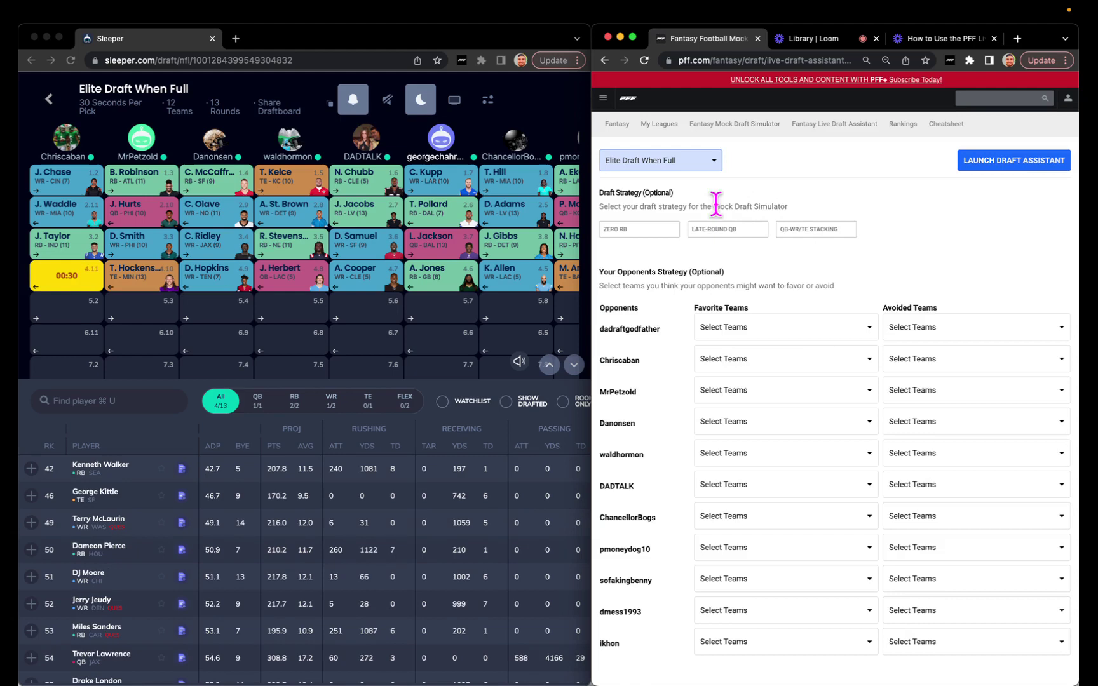
Try the Zero RB, QB-WR/TE Stacking and Late-Round QB draft strategies, clearing each selection.
left_click(638, 229)
left_click(793, 237)
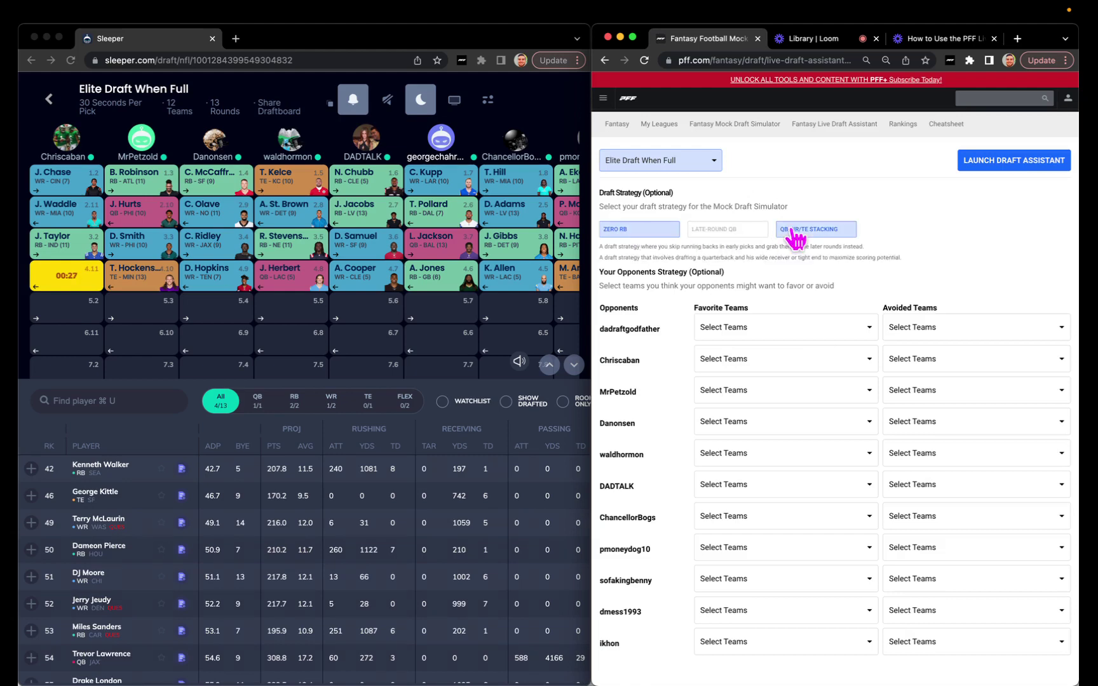
left_click(787, 232)
left_click(638, 230)
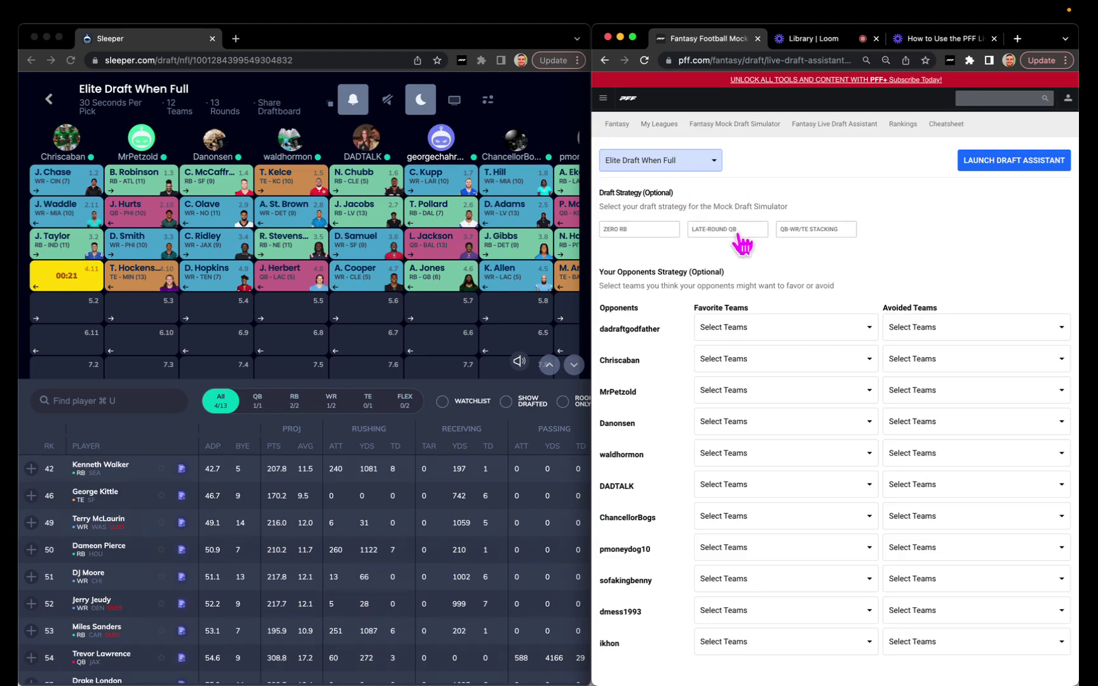
left_click(654, 235)
left_click(656, 235)
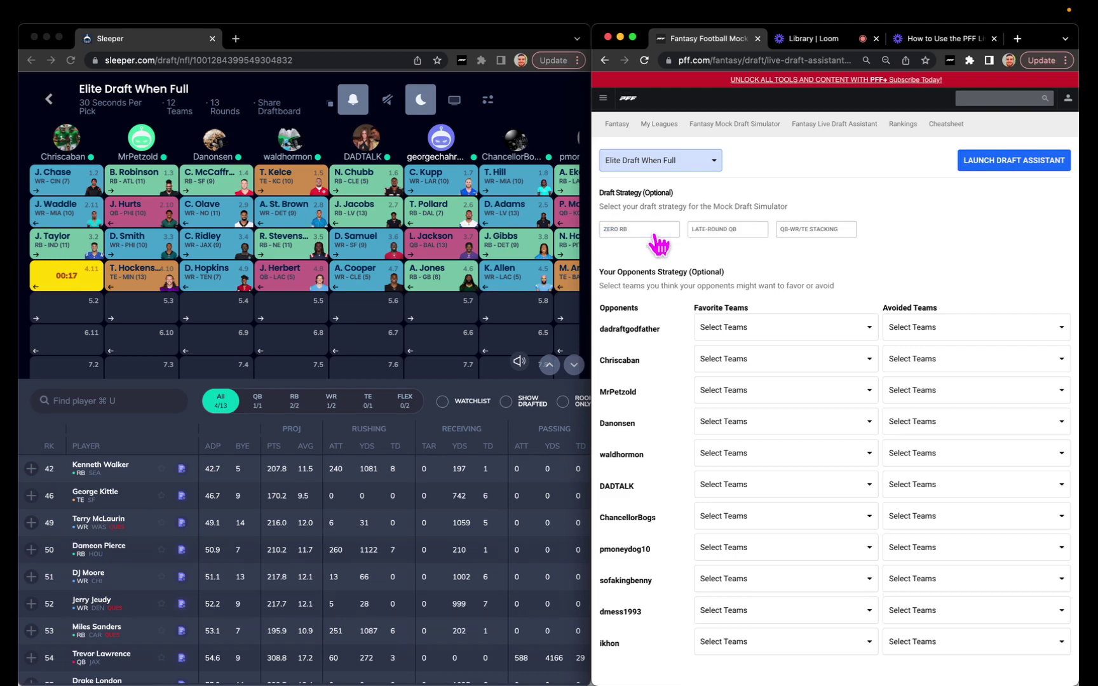
left_click(720, 234)
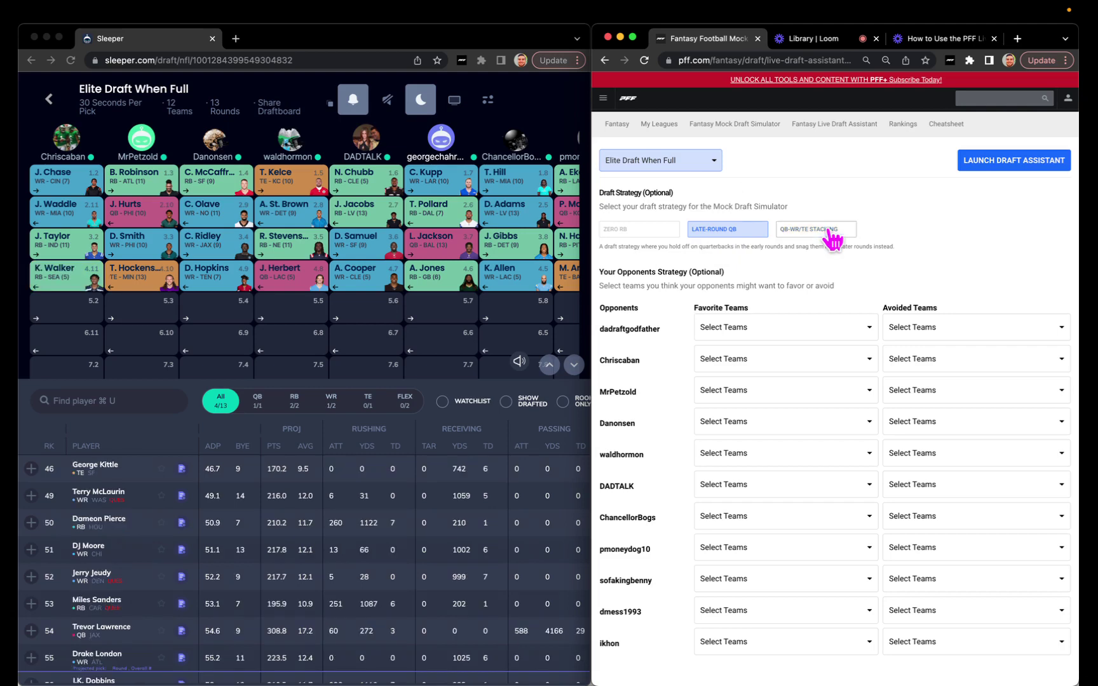
left_click(733, 230)
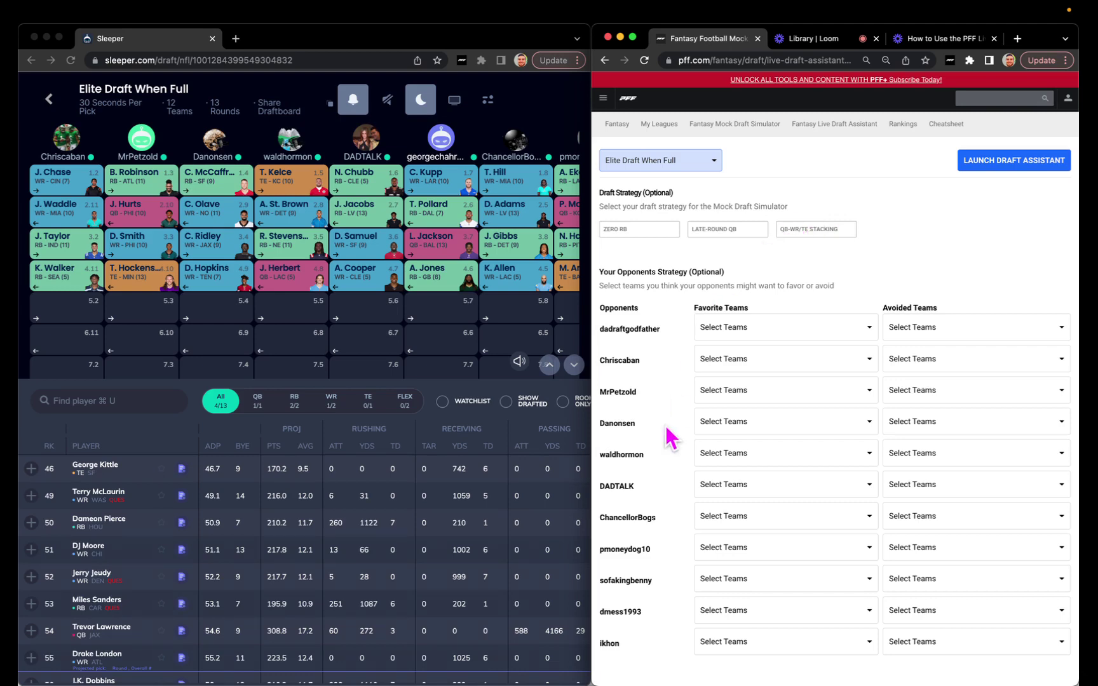
View the favorite and avoided team choices for the first opponent.
left_click(768, 326)
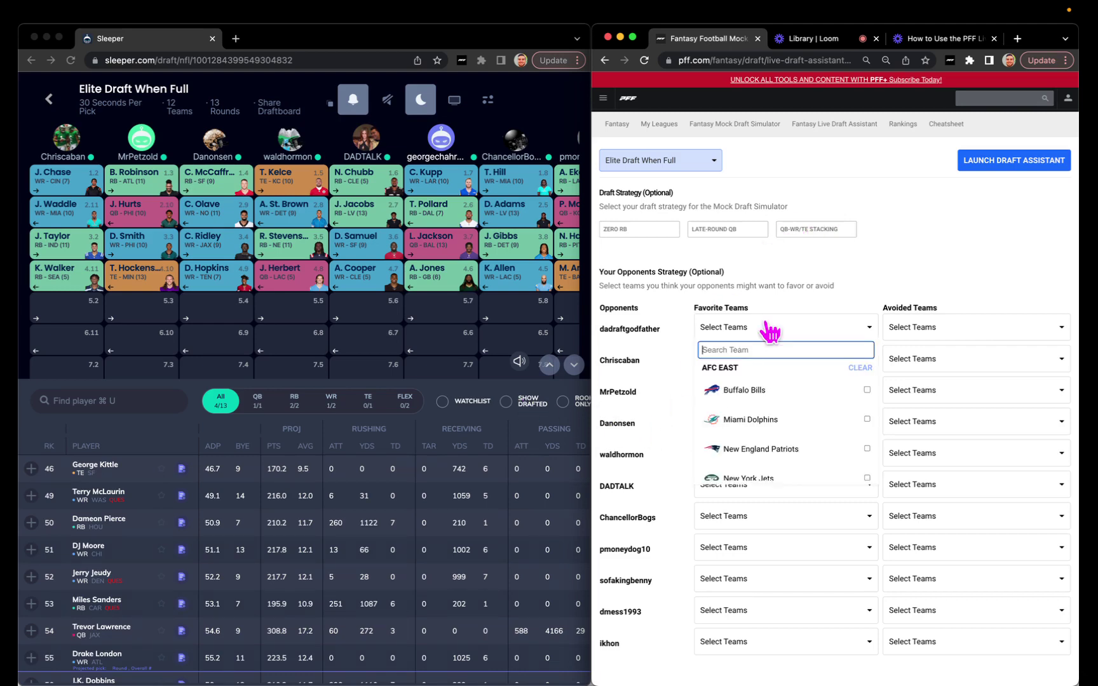
left_click(809, 286)
left_click(915, 327)
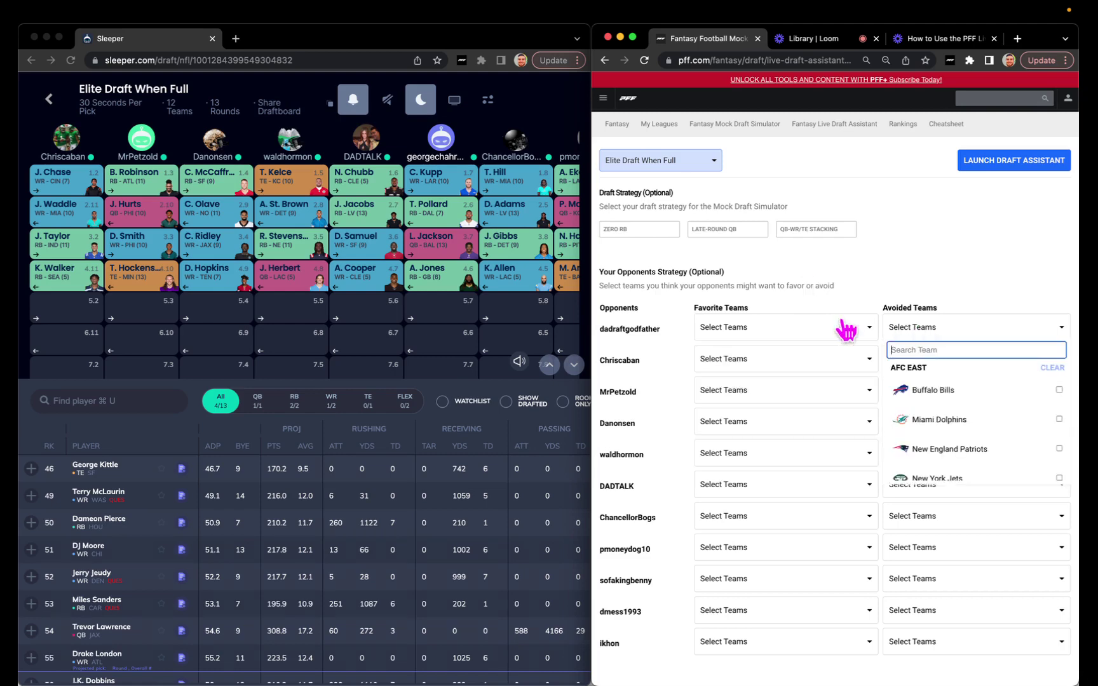
left_click(813, 334)
scroll(812, 330, "down", 2)
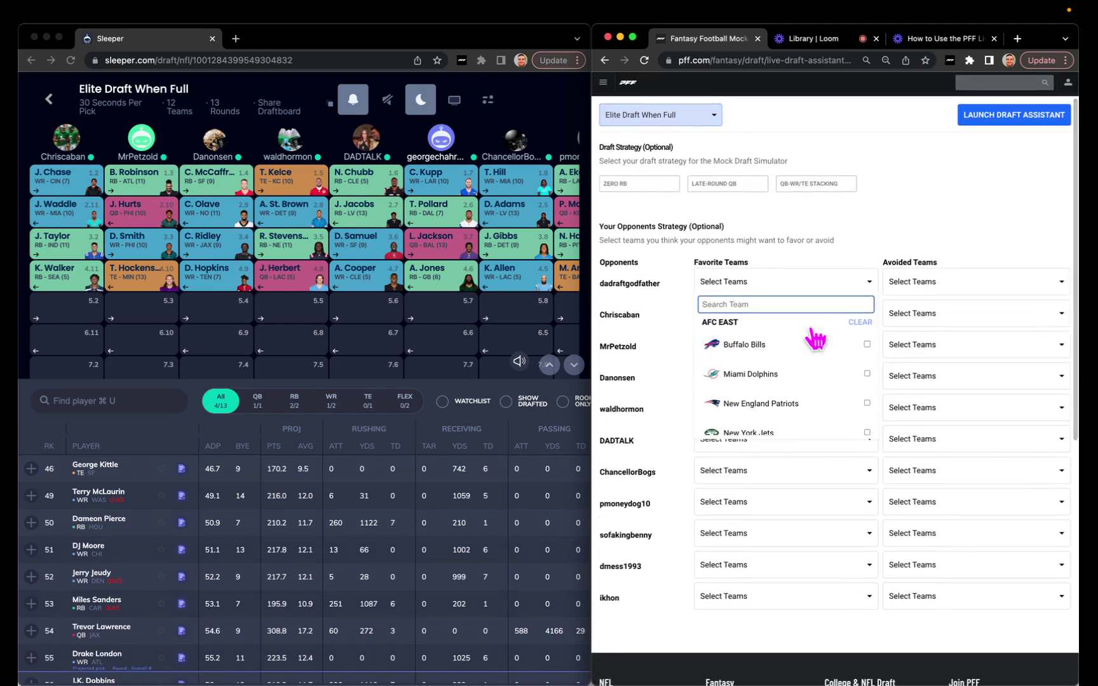
left_click(935, 251)
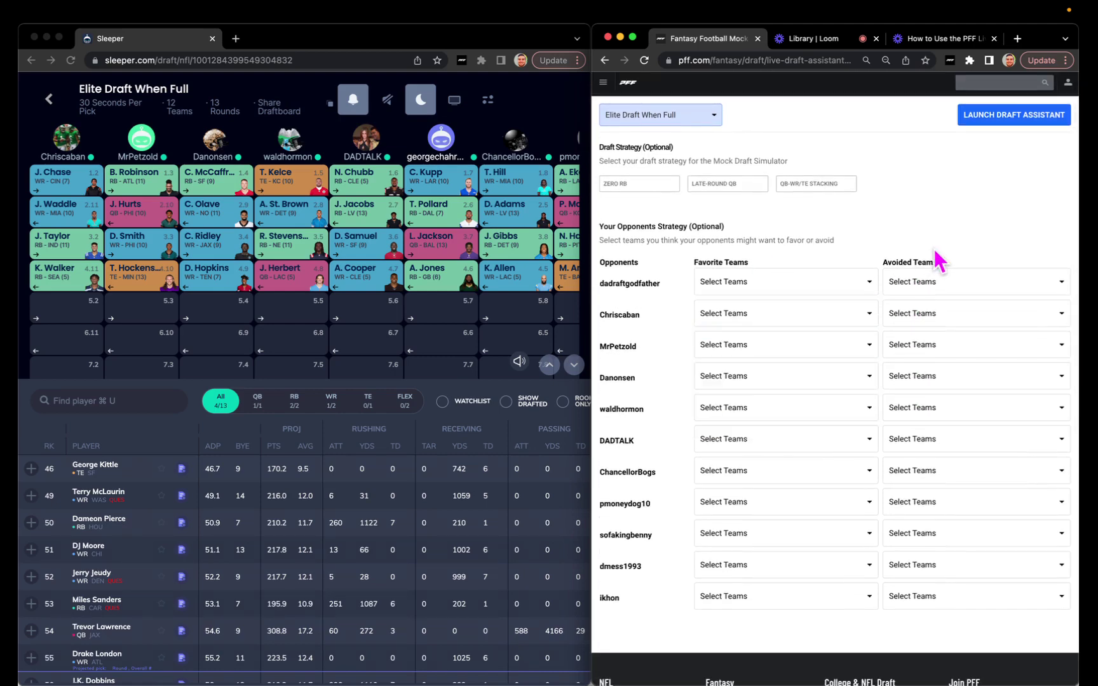
Try Buffalo Bills as the first opponent's favorite team.
left_click(829, 279)
left_click(867, 344)
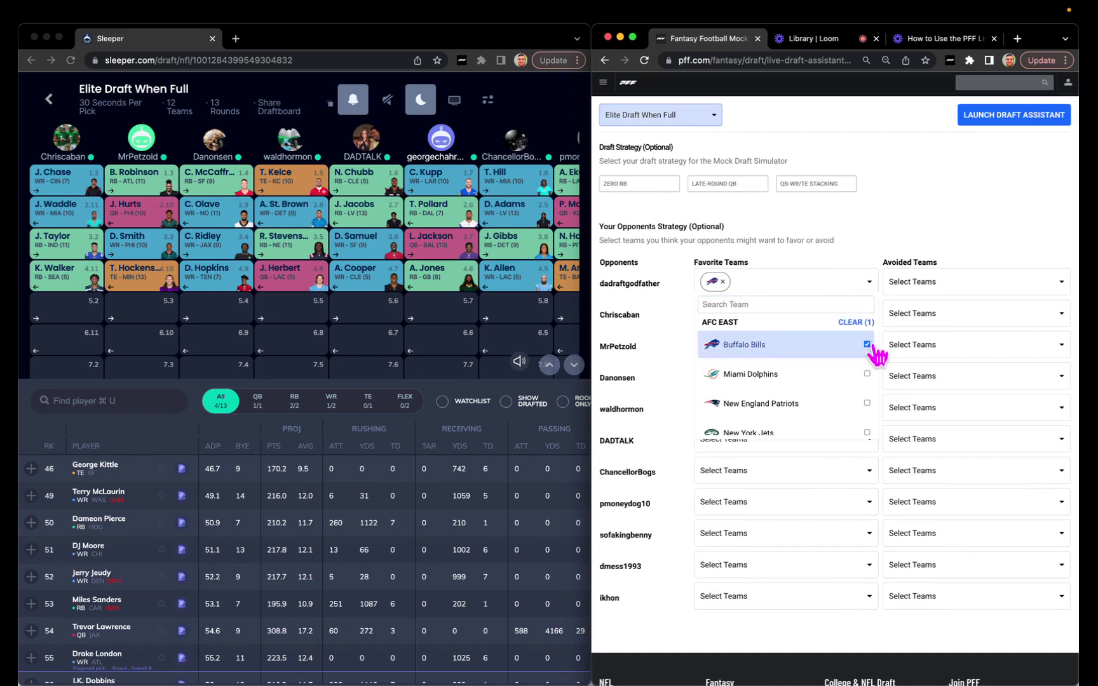
left_click(868, 230)
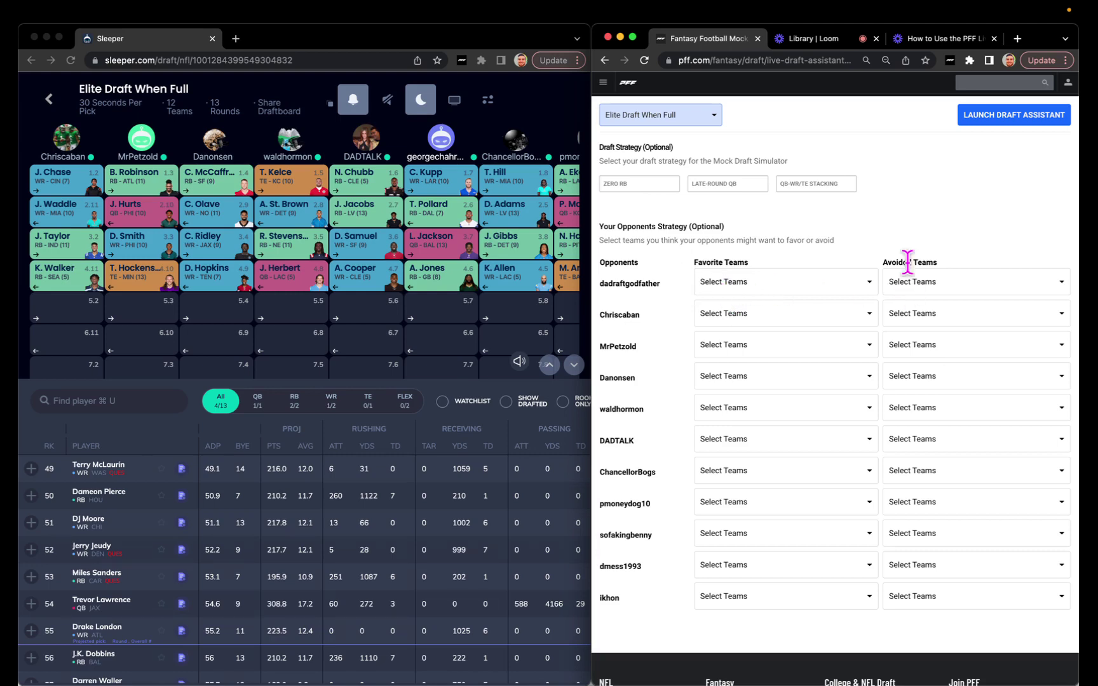
Launch the Draft Assistant for the Elite Draft When Full league without any draft or opponent strategy.
scroll(970, 357, "up", 2)
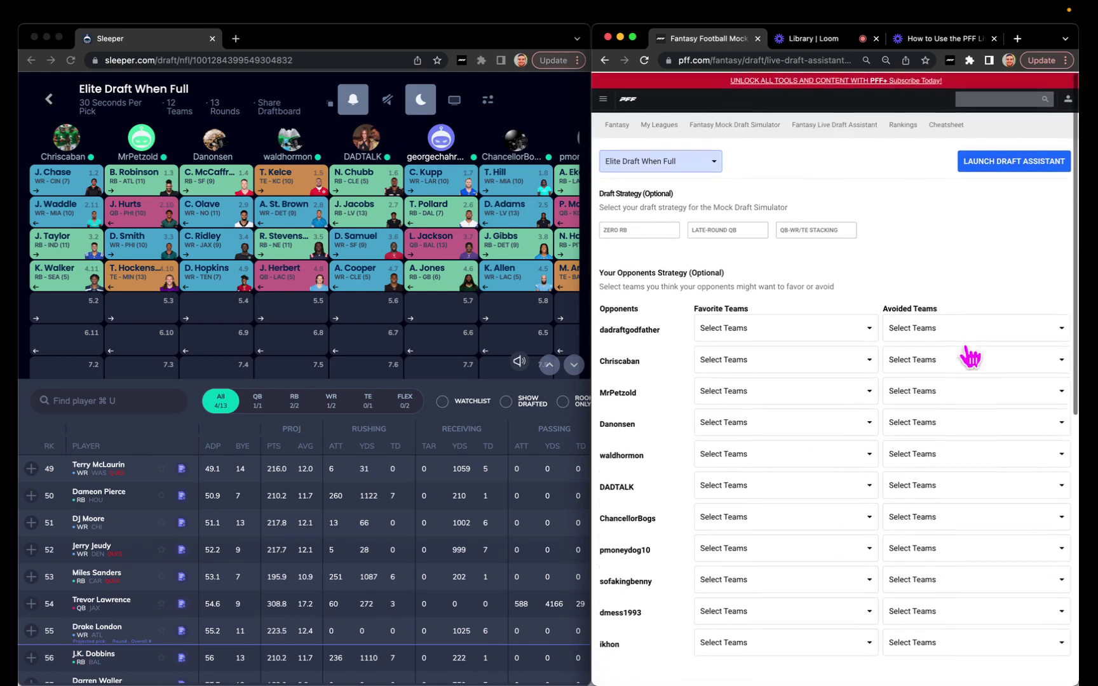
scroll(835, 486, "up", 2)
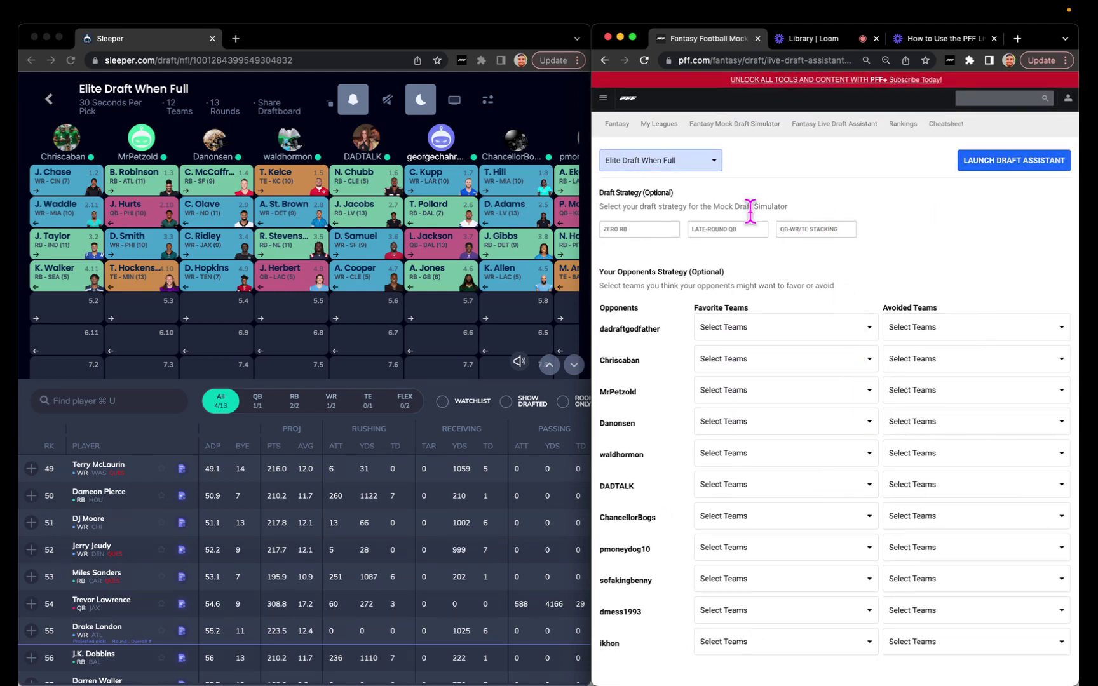
left_click(978, 162)
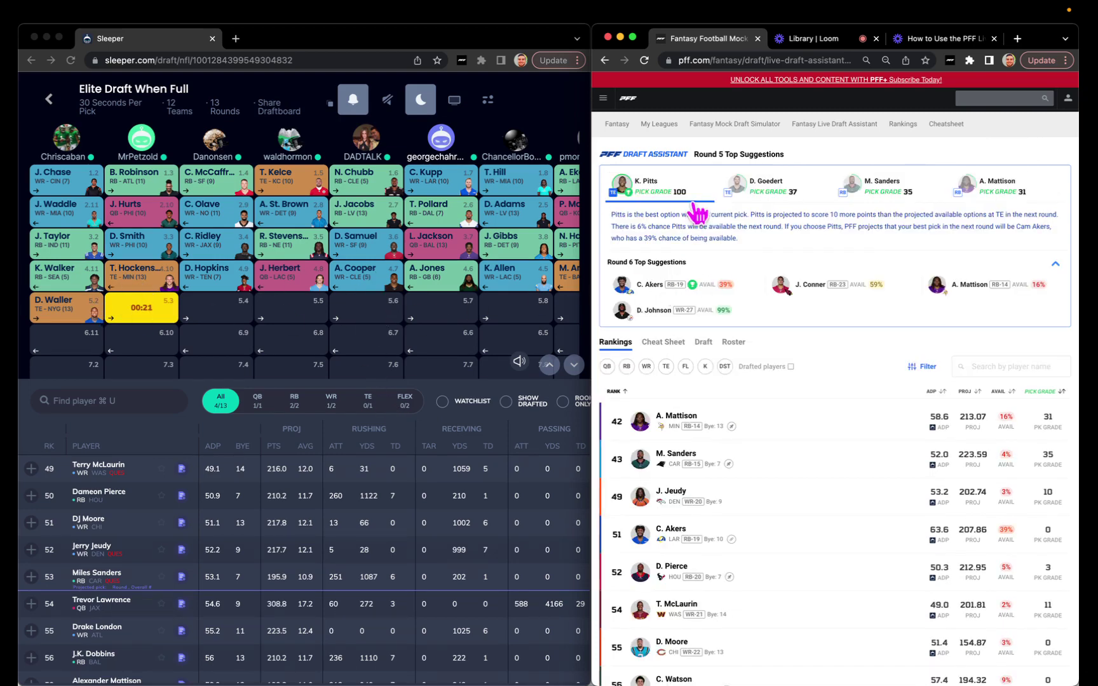
Compare the PFF Round 5 suggestions for TEs and RBs, and examine the WR and RB tiers in the cheat sheet.
left_click(763, 189)
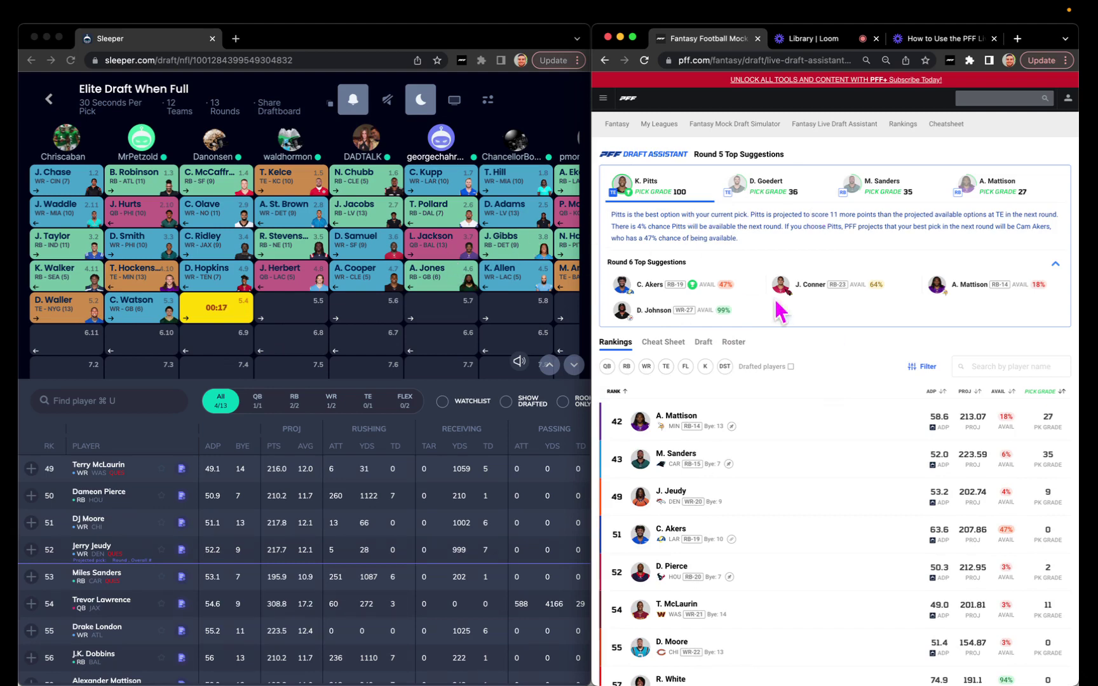
left_click(664, 342)
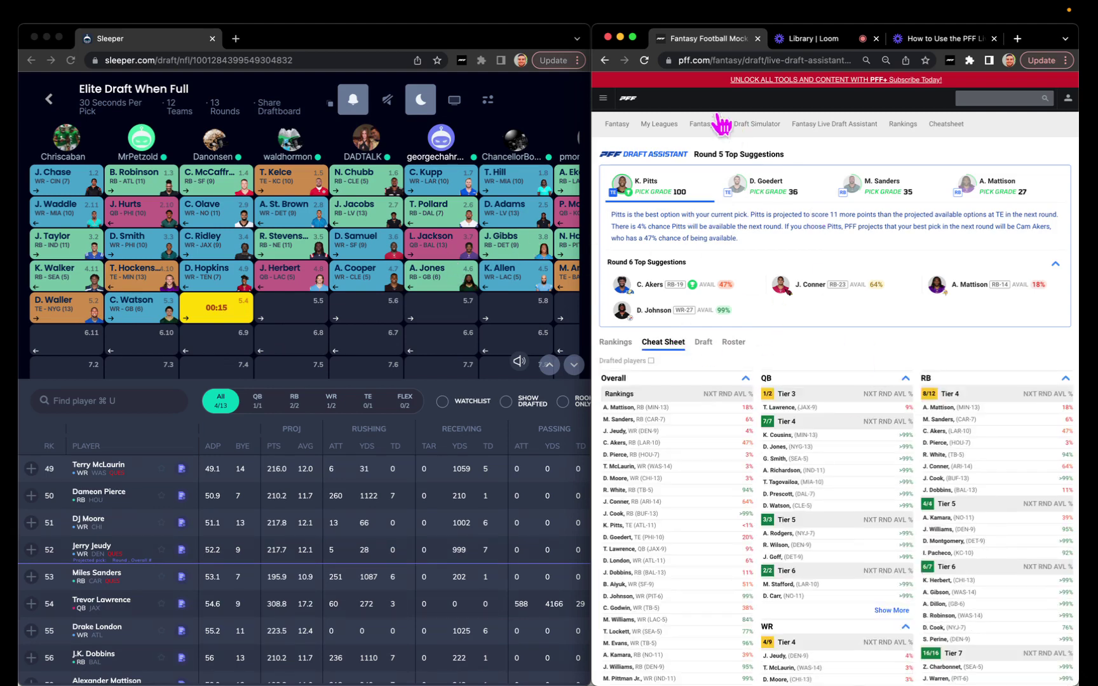
scroll(919, 239, "down", 3)
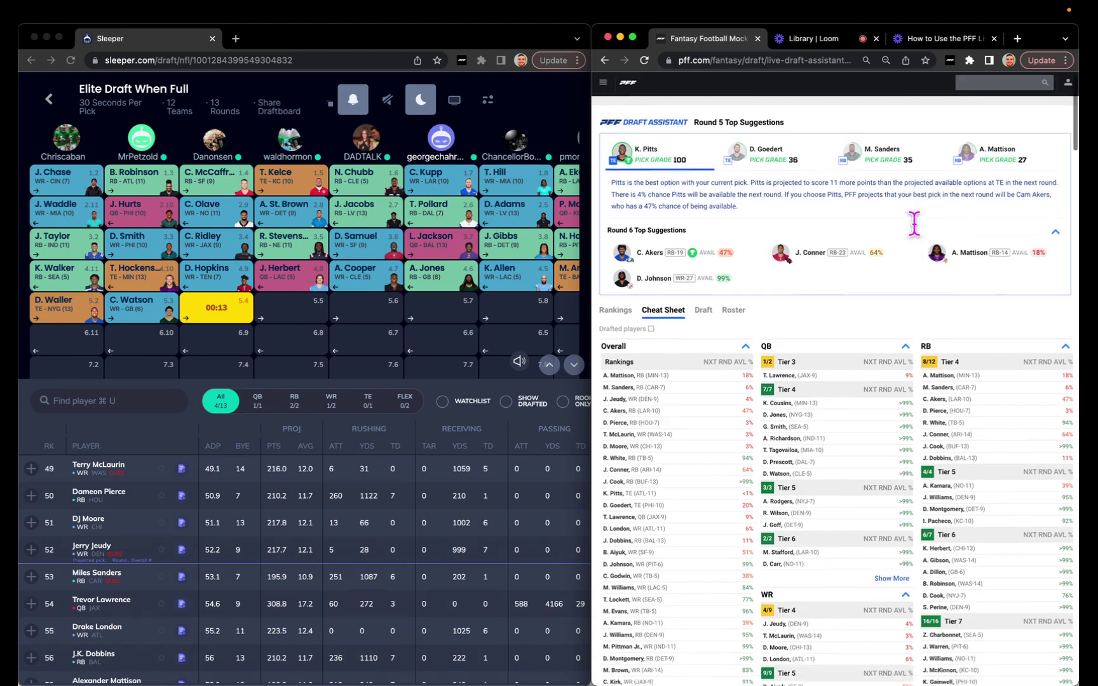
scroll(919, 238, "down", 4)
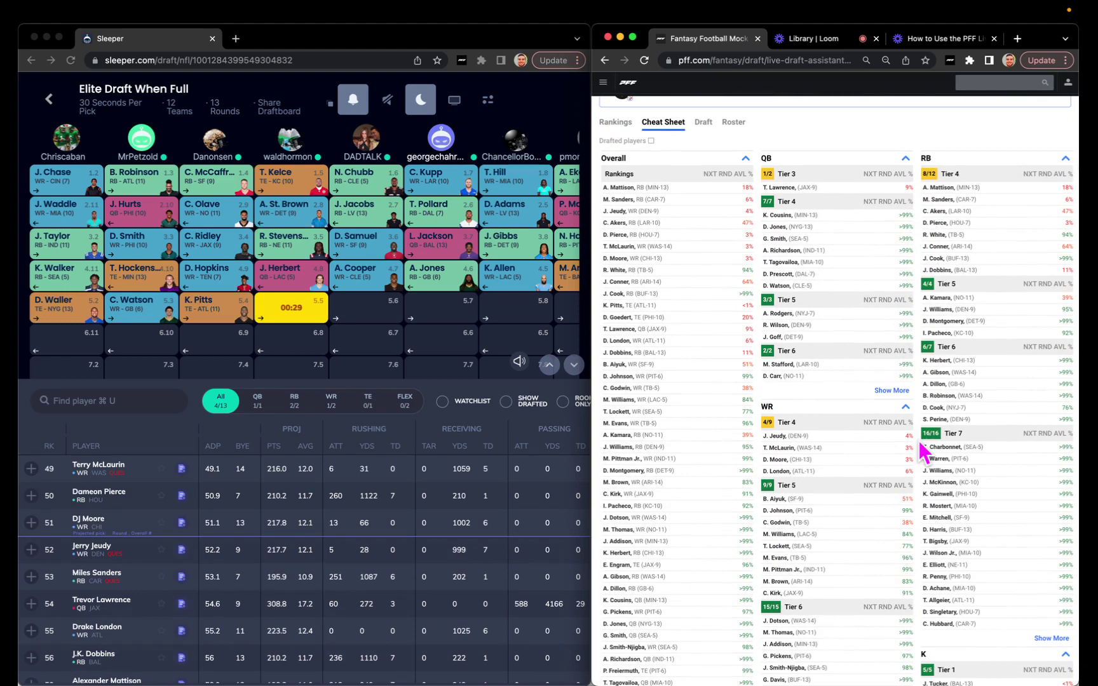
scroll(919, 445, "down", 3)
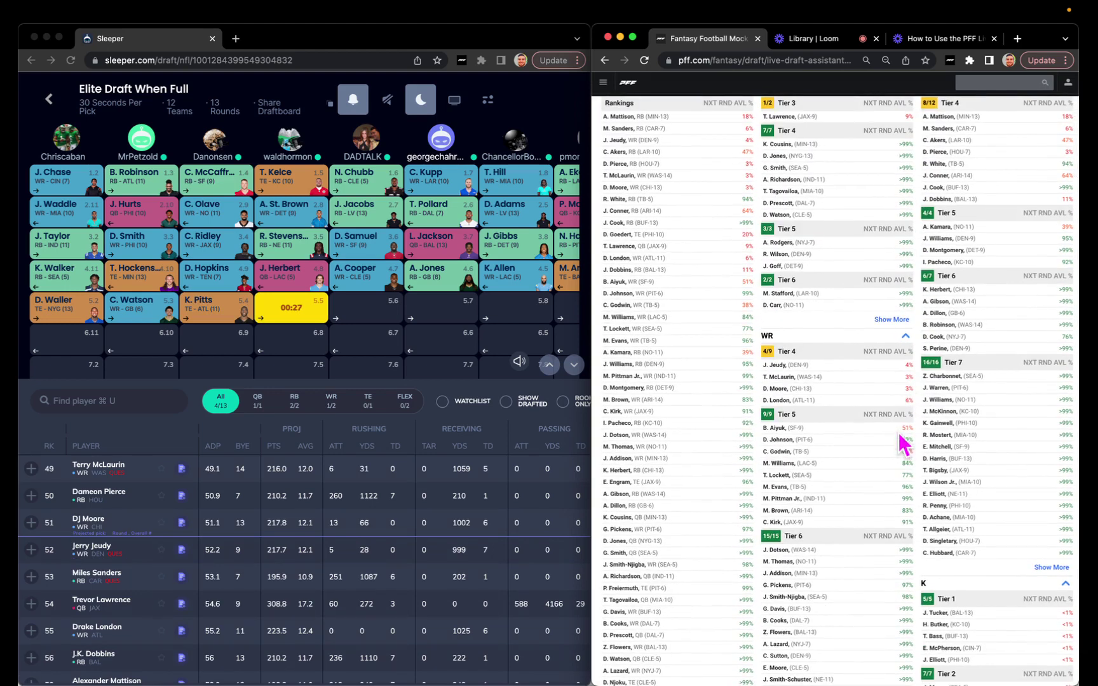
scroll(917, 414, "up", 2)
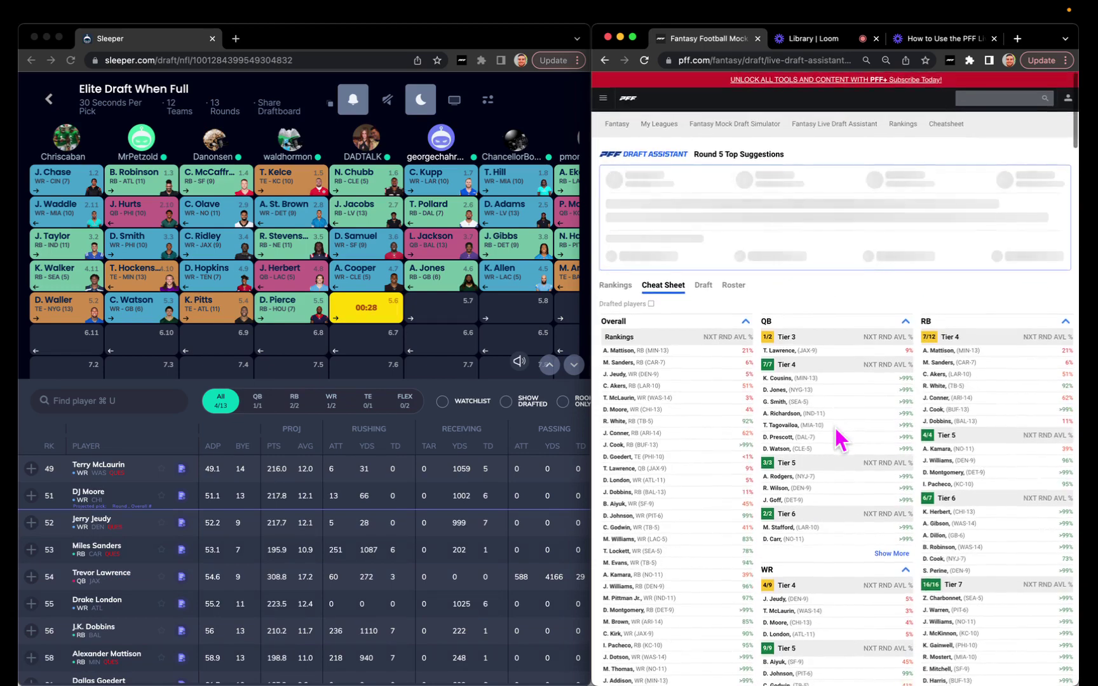
scroll(840, 438, "down", 1)
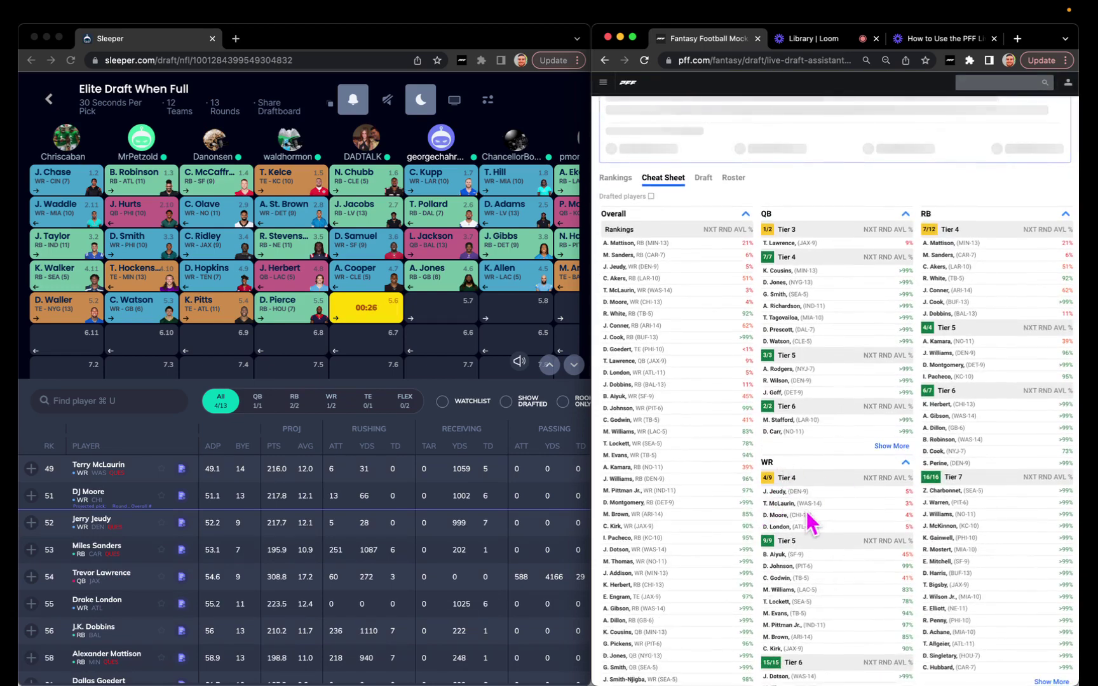
scroll(820, 470, "up", 3)
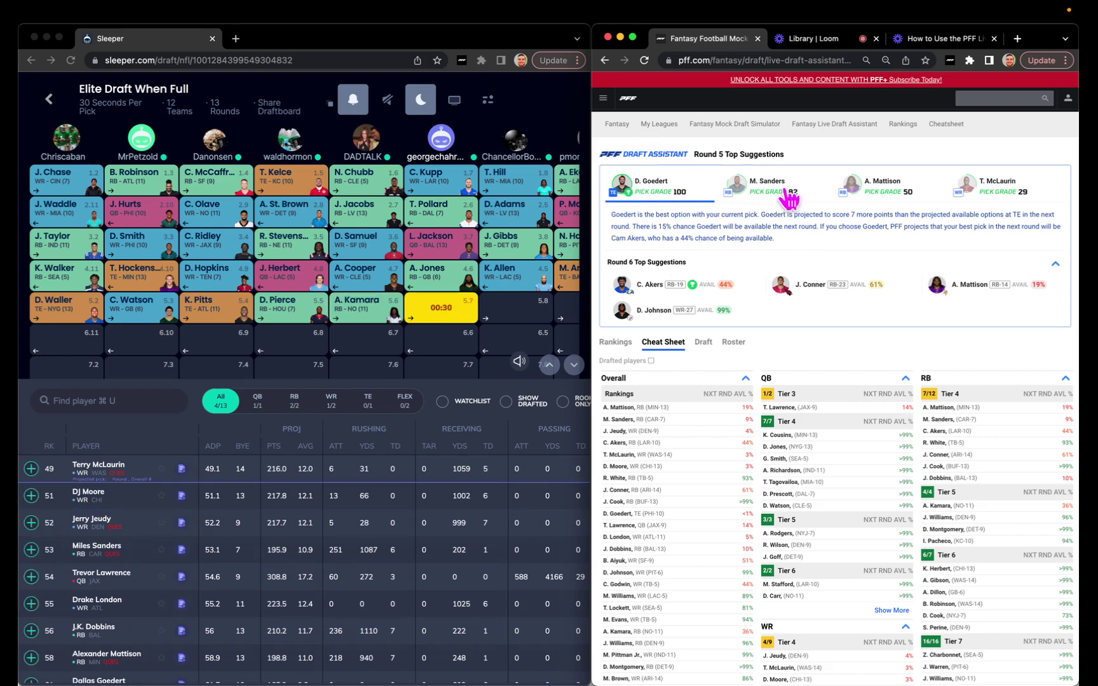
Search the Sleeper player list for "dallas" and draft Dallas Goedert with pick 5.7.
left_click(128, 395)
type("da")
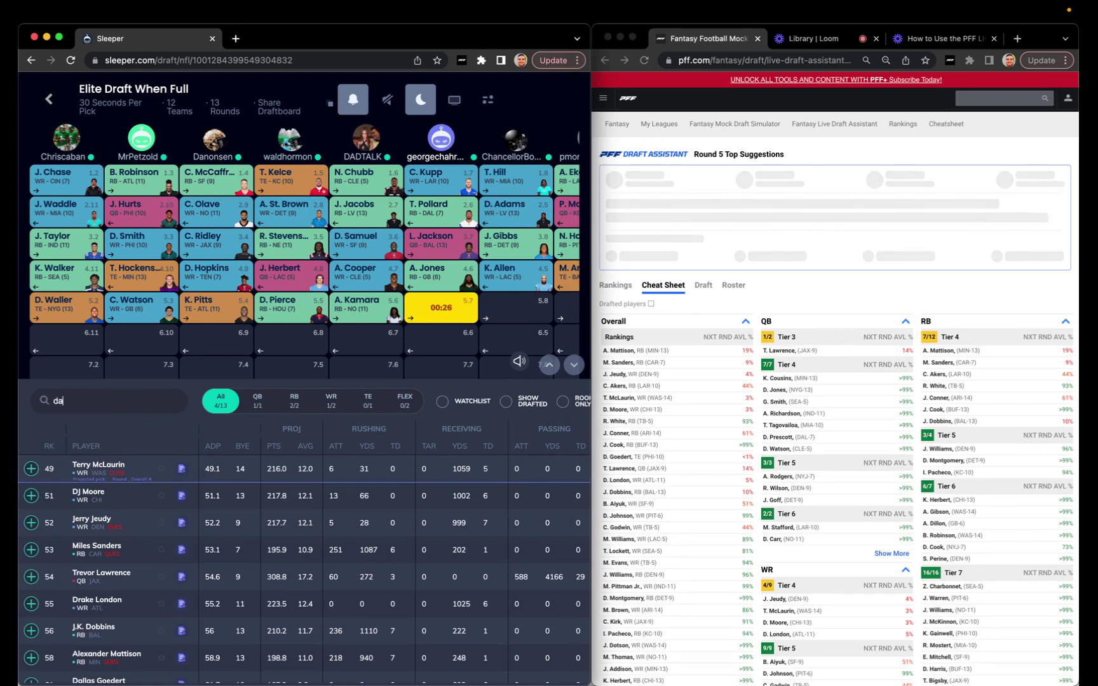
type("llas")
left_click(30, 468)
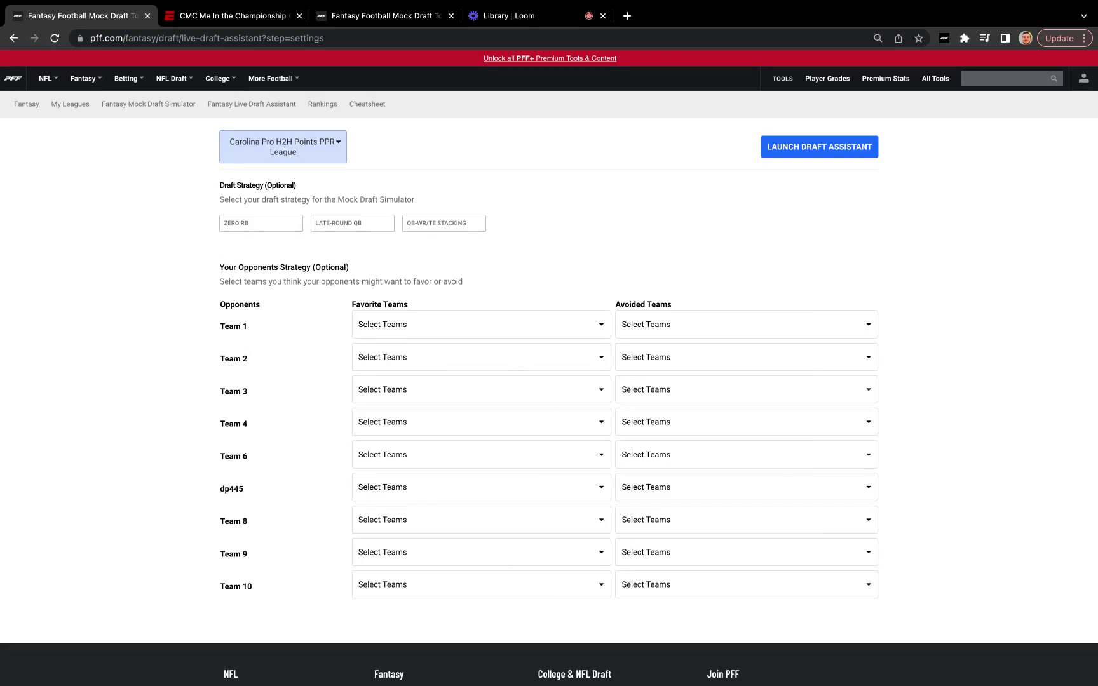
Start syncing an ESPN league to view its Chrome extension instructions, and return to the Fantasy Live Draft Assistant setup.
left_click(336, 147)
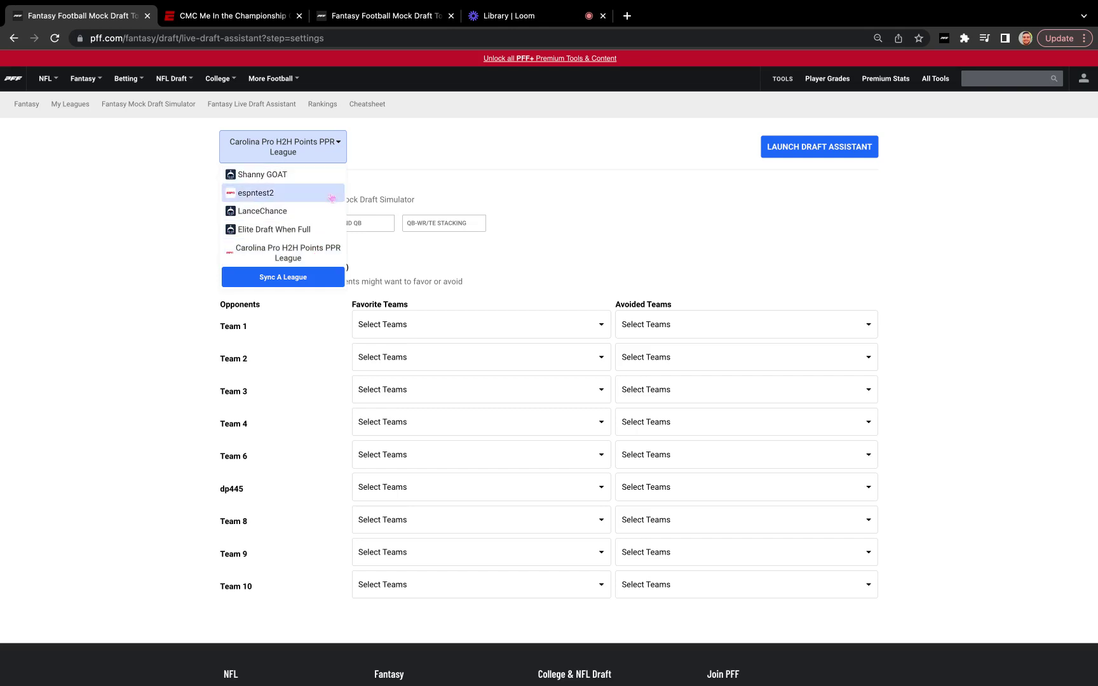
left_click(331, 279)
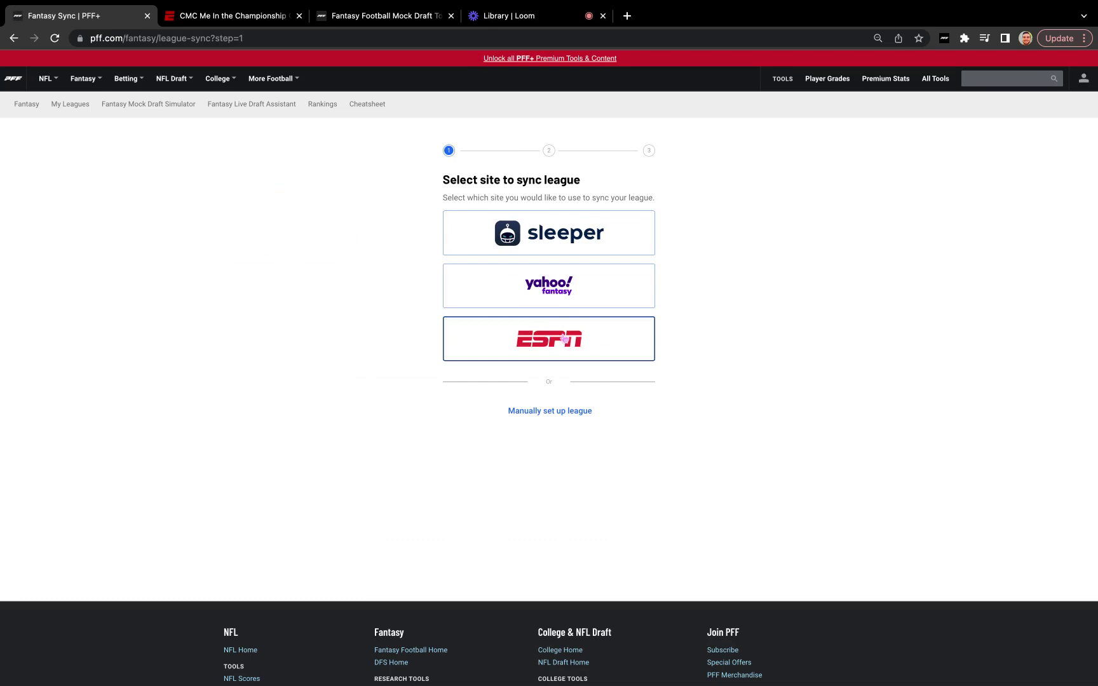
left_click(604, 352)
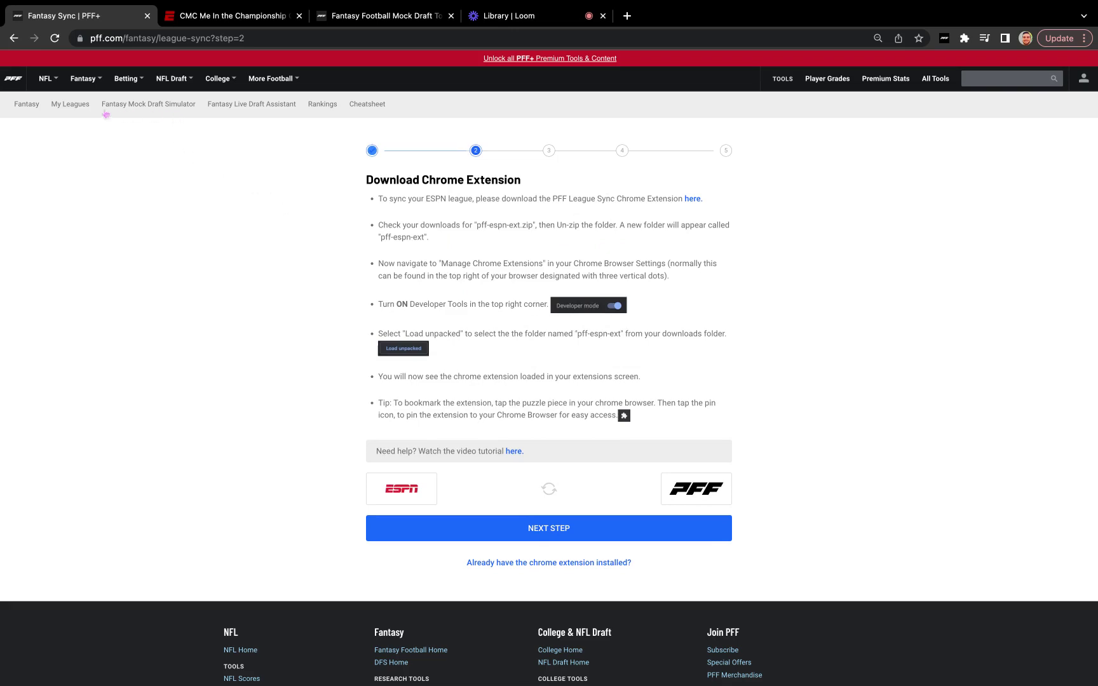
left_click(13, 39)
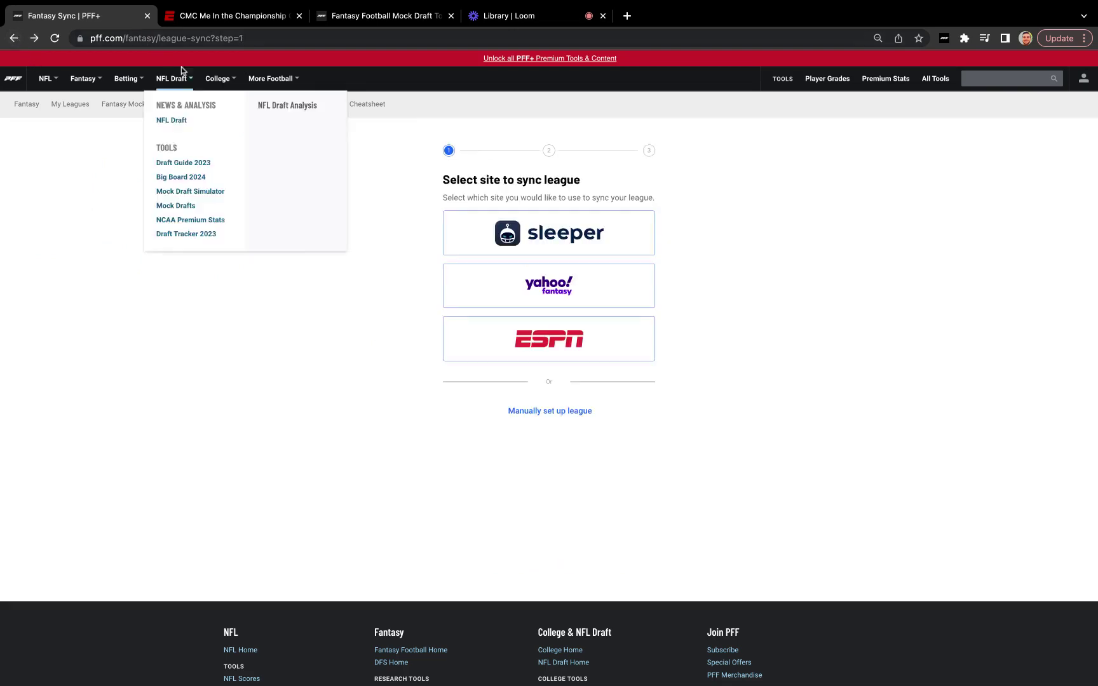
left_click(14, 39)
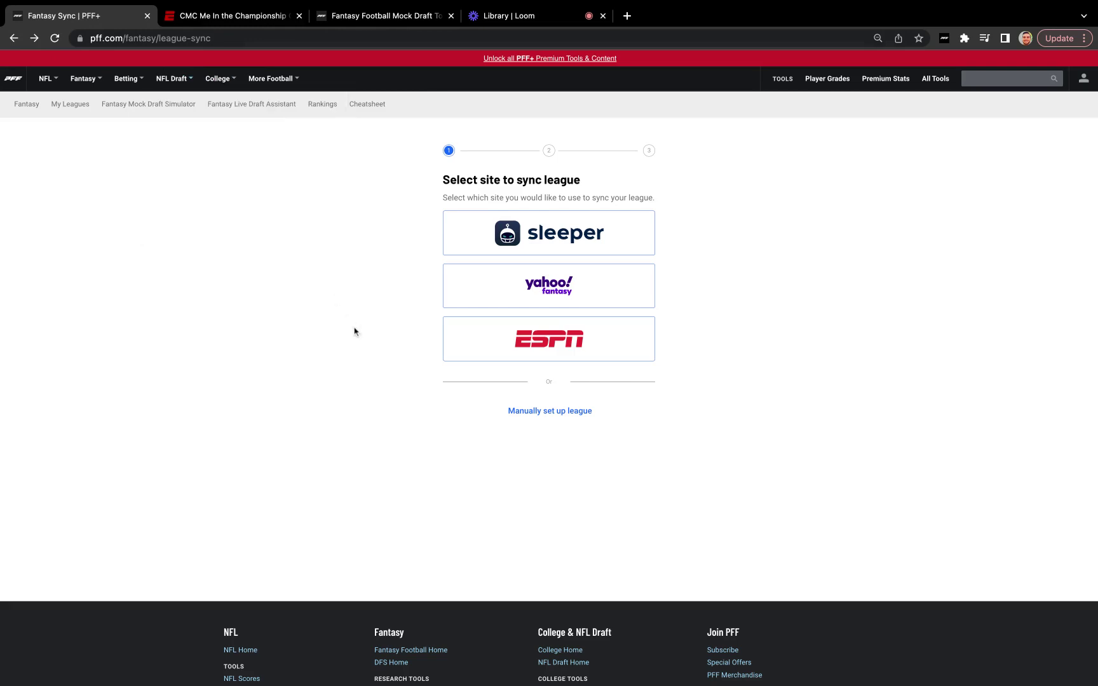
left_click(273, 109)
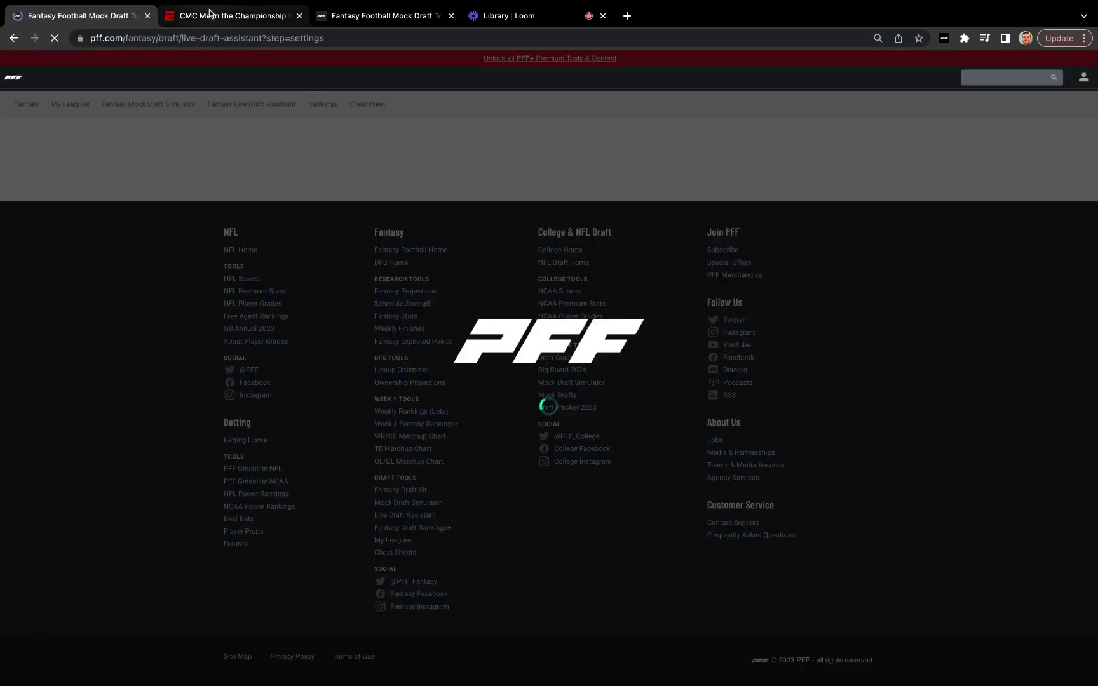
Check the ESPN team page for CMC Me In the Championship against the Live Draft Assistant settings for the Shanny GOAT league.
left_click(210, 14)
left_click(76, 15)
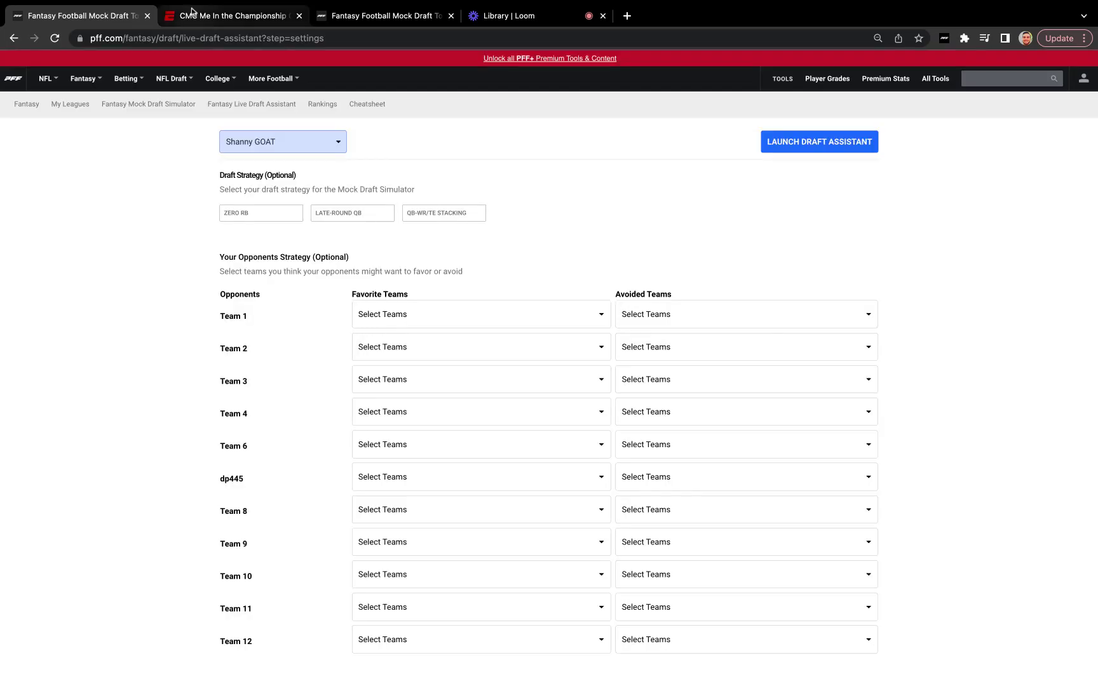
left_click(191, 13)
left_click(102, 13)
left_click(235, 14)
left_click(102, 15)
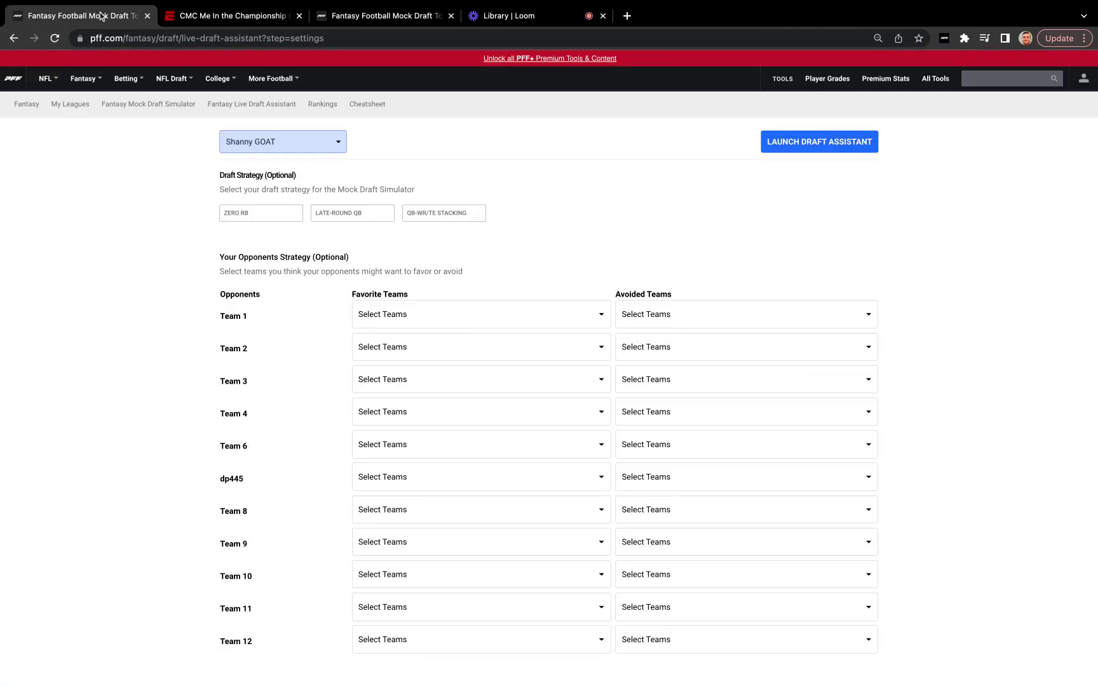
left_click(223, 17)
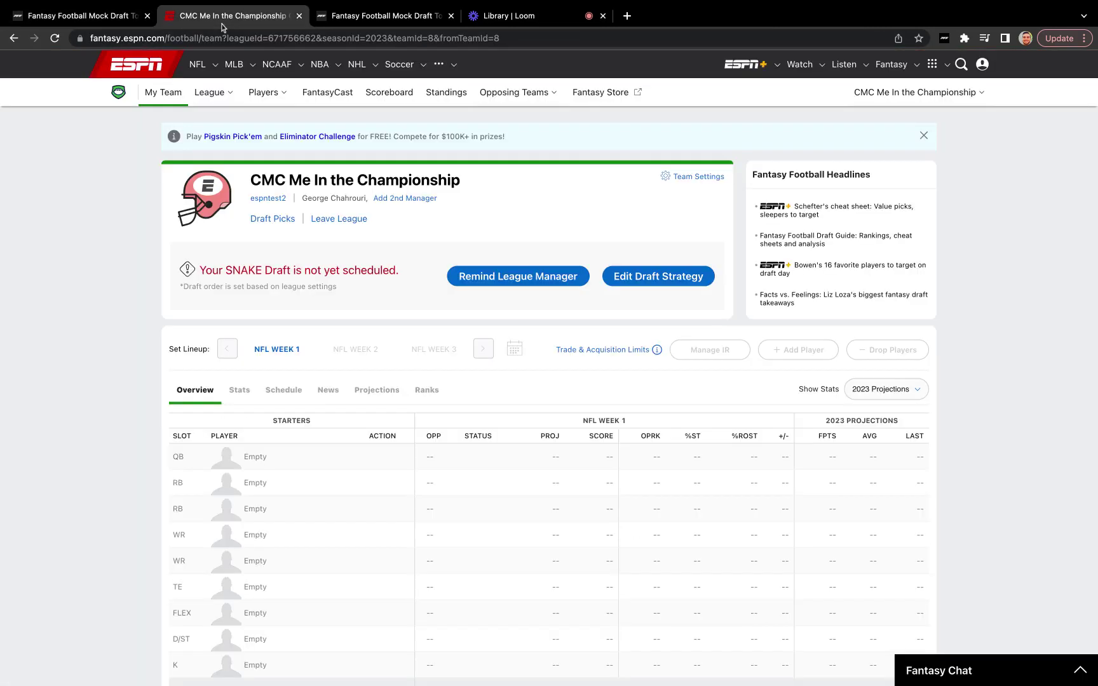
left_click(112, 18)
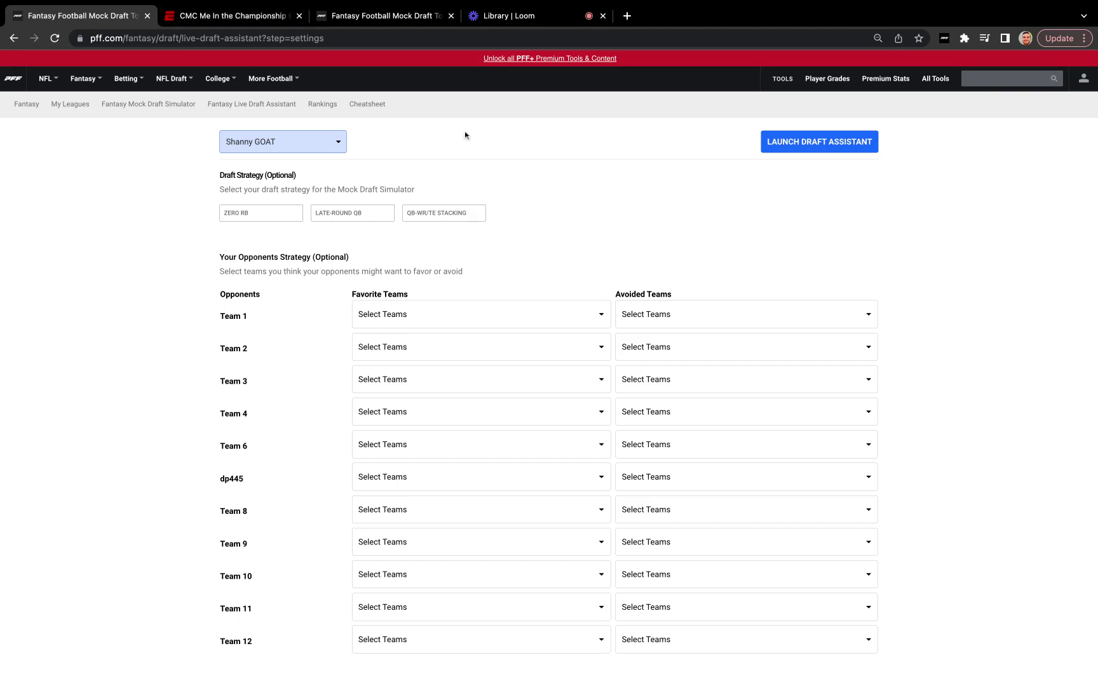
Bring up the finished draft's grade page and examine the roster's picks, highlighting T. Kelce, D. Adams, J. Hurts and B. Aiyuk.
left_click(398, 10)
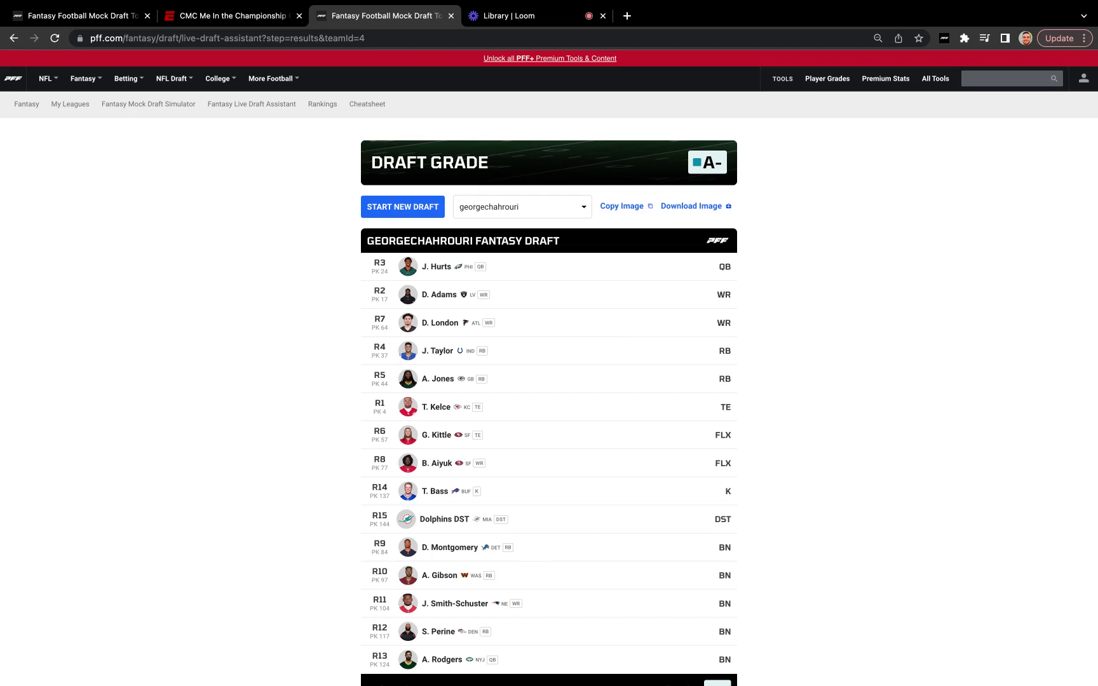
scroll(750, 351, "down", 1)
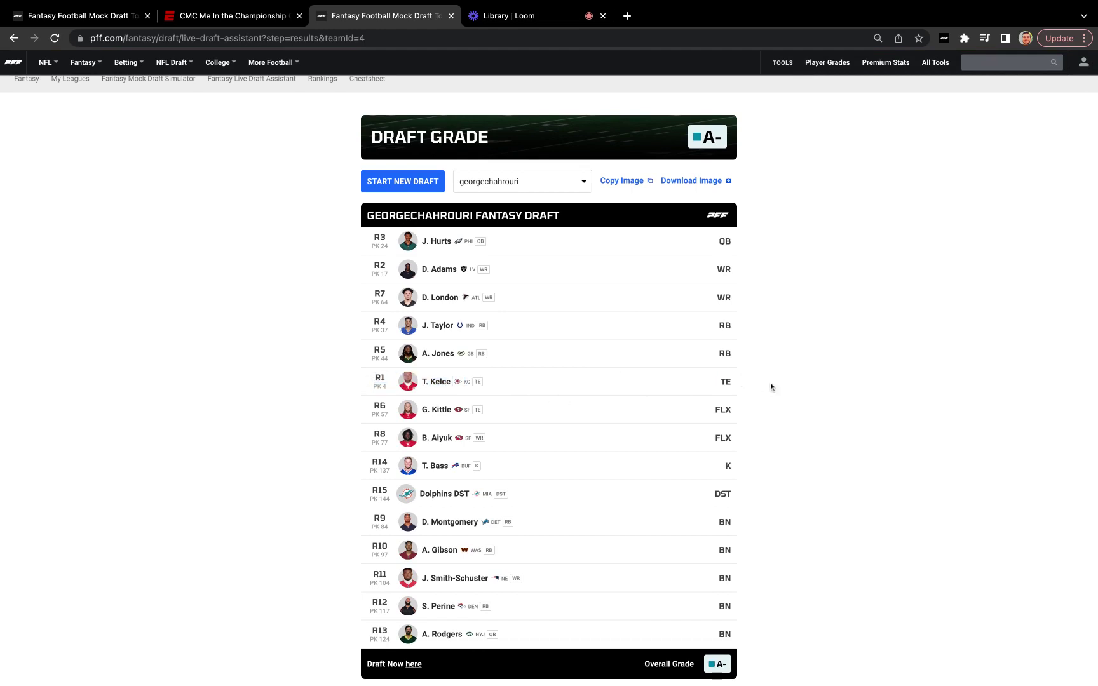
left_click_drag(740, 384, 360, 373)
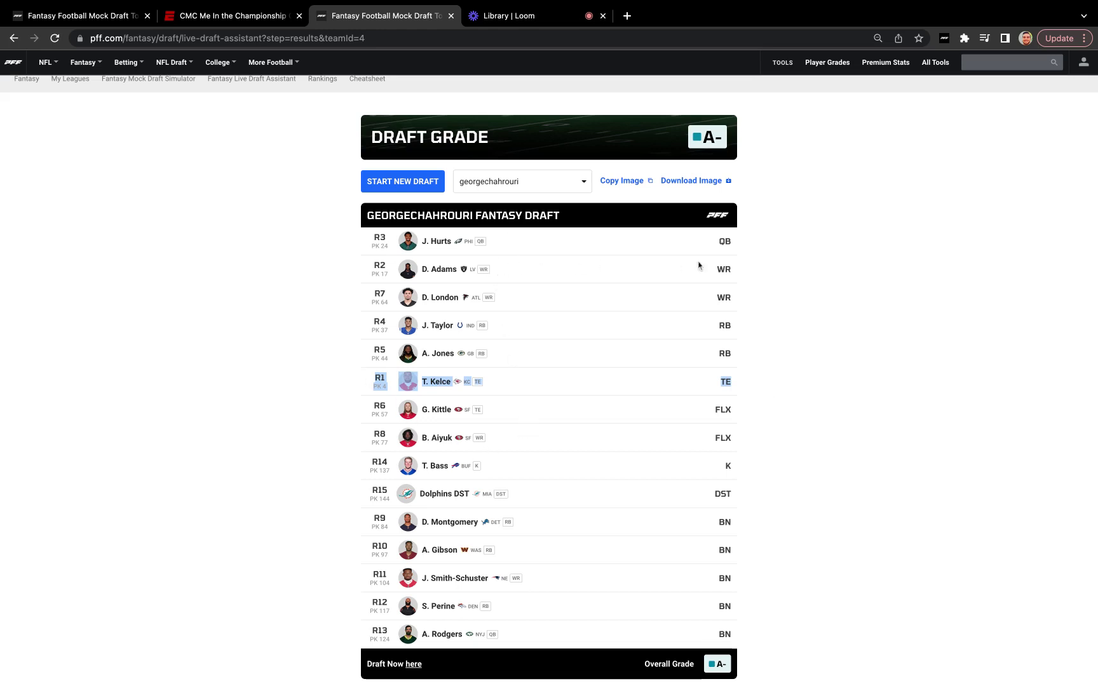
left_click_drag(731, 266, 742, 266)
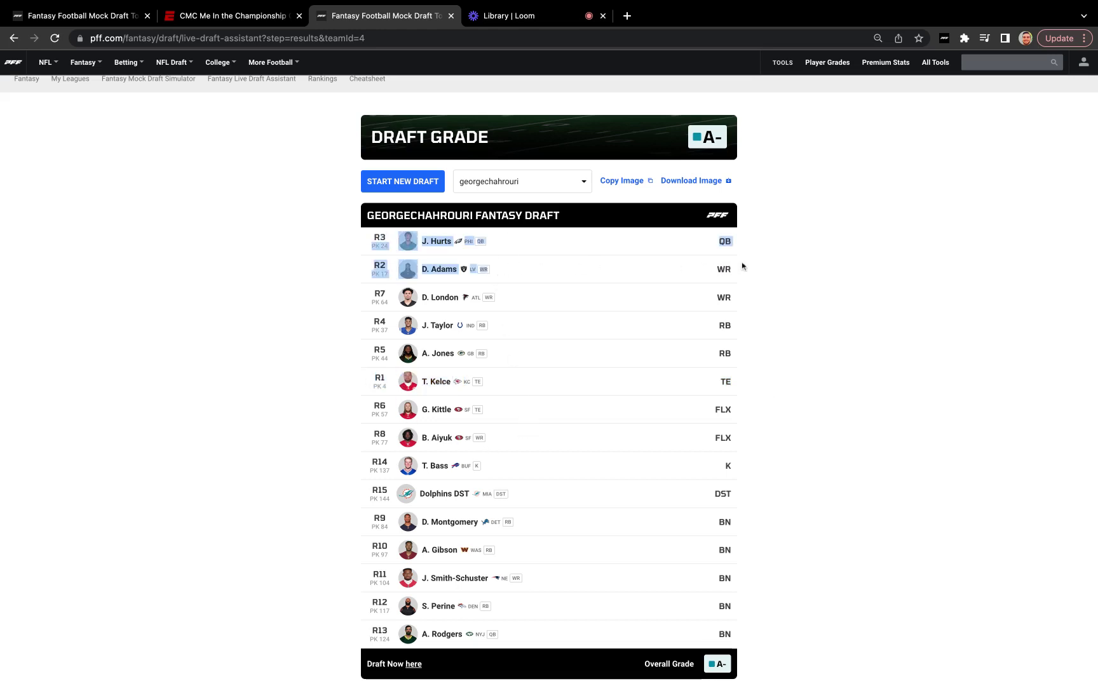
left_click(365, 250)
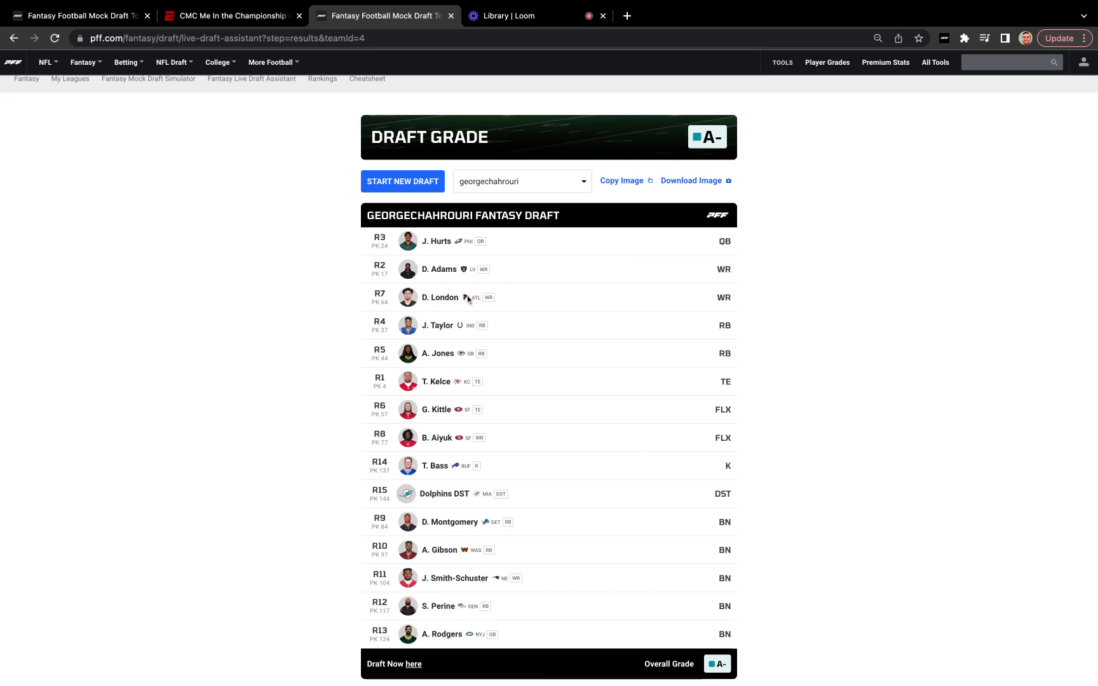
left_click_drag(747, 434, 747, 435)
left_click(747, 436)
double_click(451, 438)
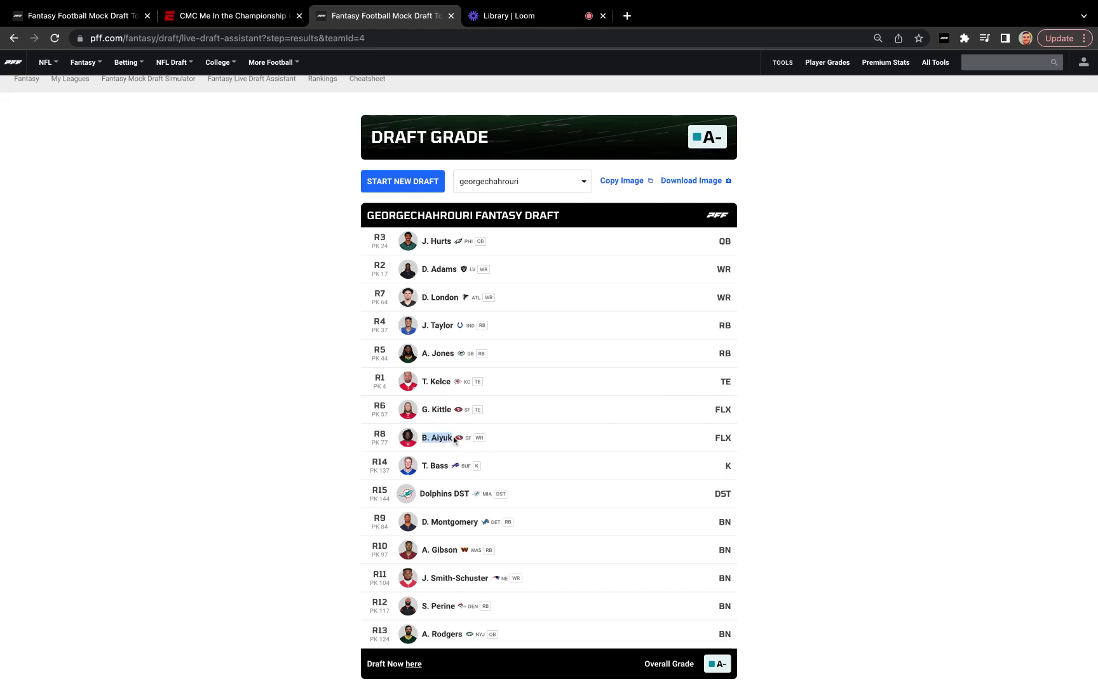
left_click(355, 460)
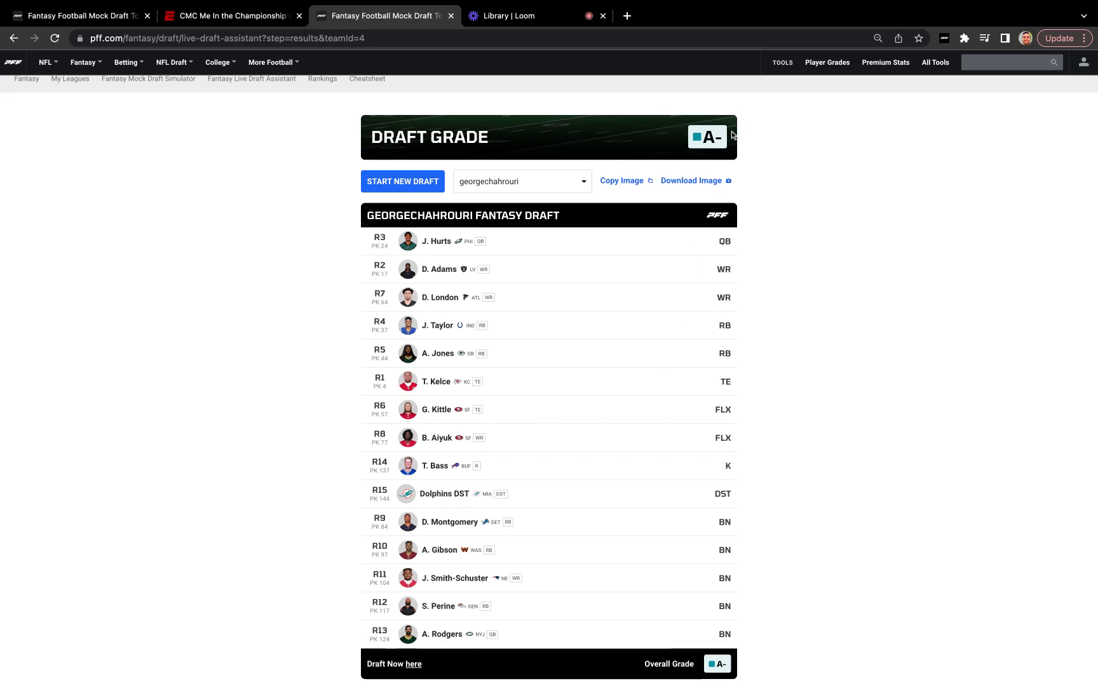
View the draft grades and rosters of the teams picking fifth, first and second, and return to the fourth-pick team's results.
left_click(576, 191)
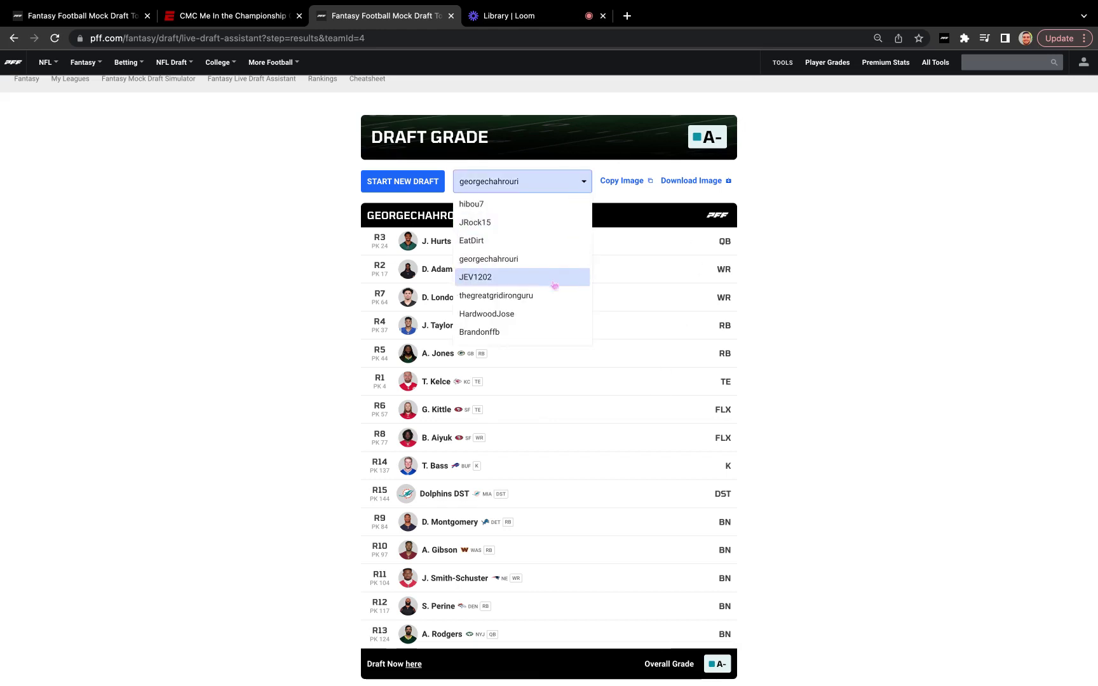
left_click(551, 285)
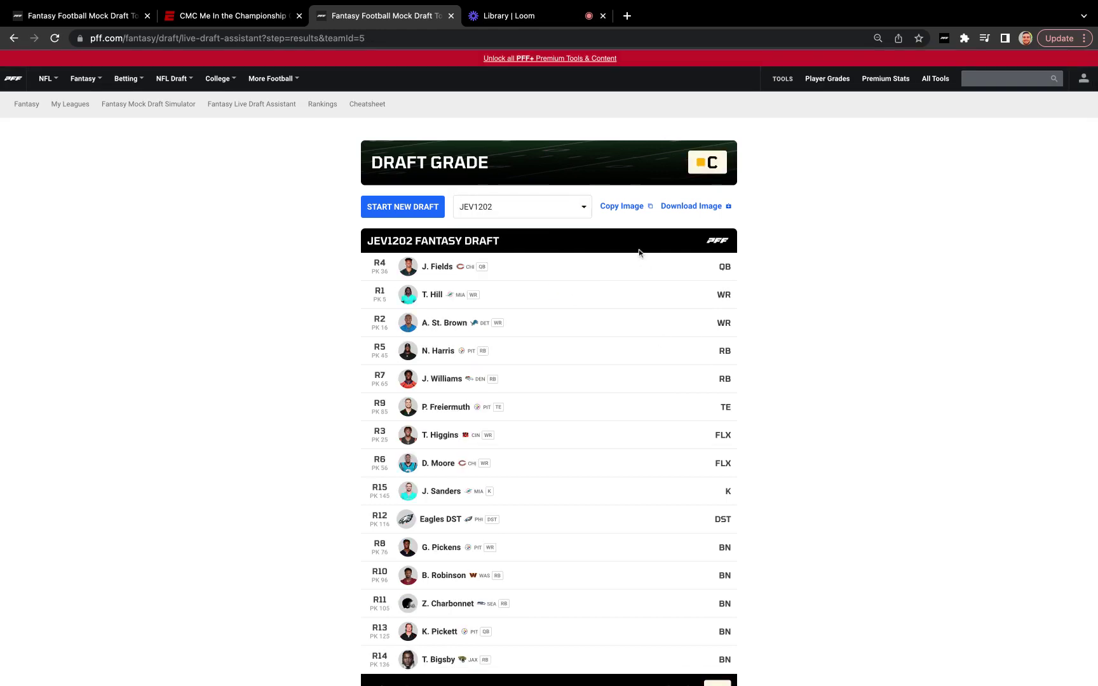
left_click(565, 212)
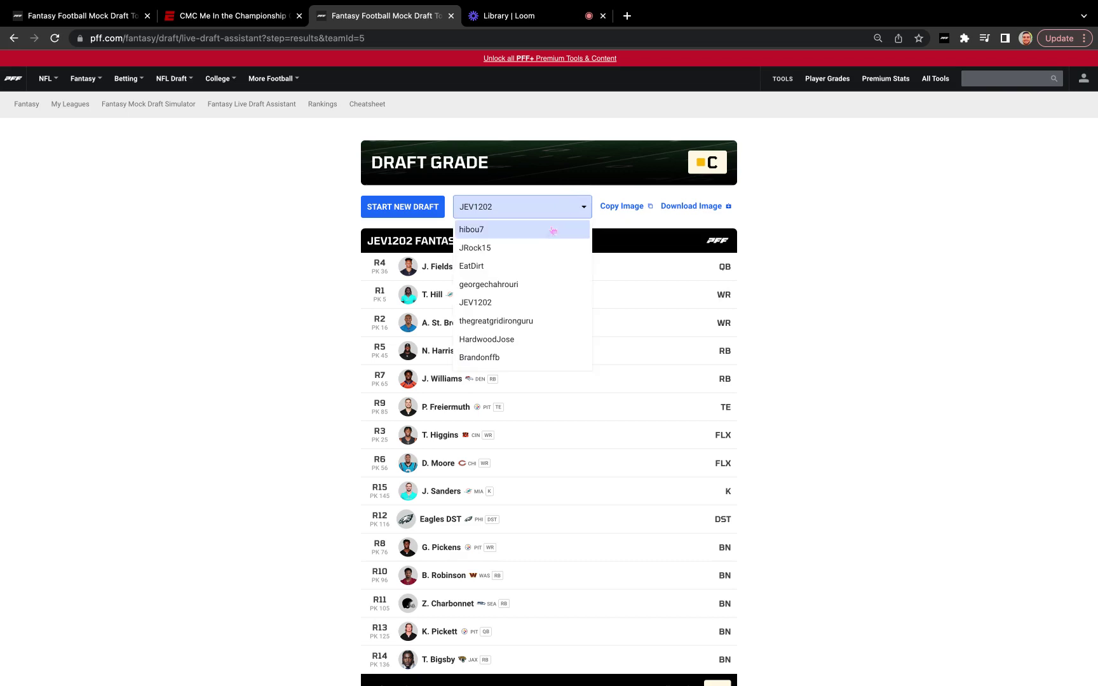
left_click(551, 230)
left_click(540, 206)
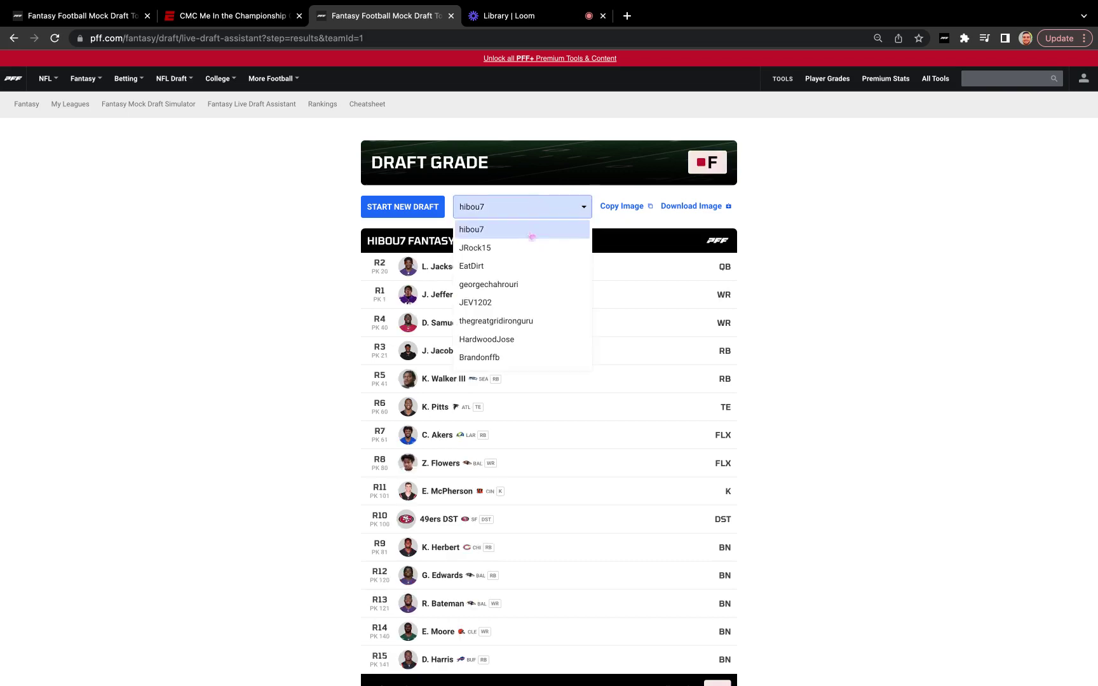
left_click(530, 247)
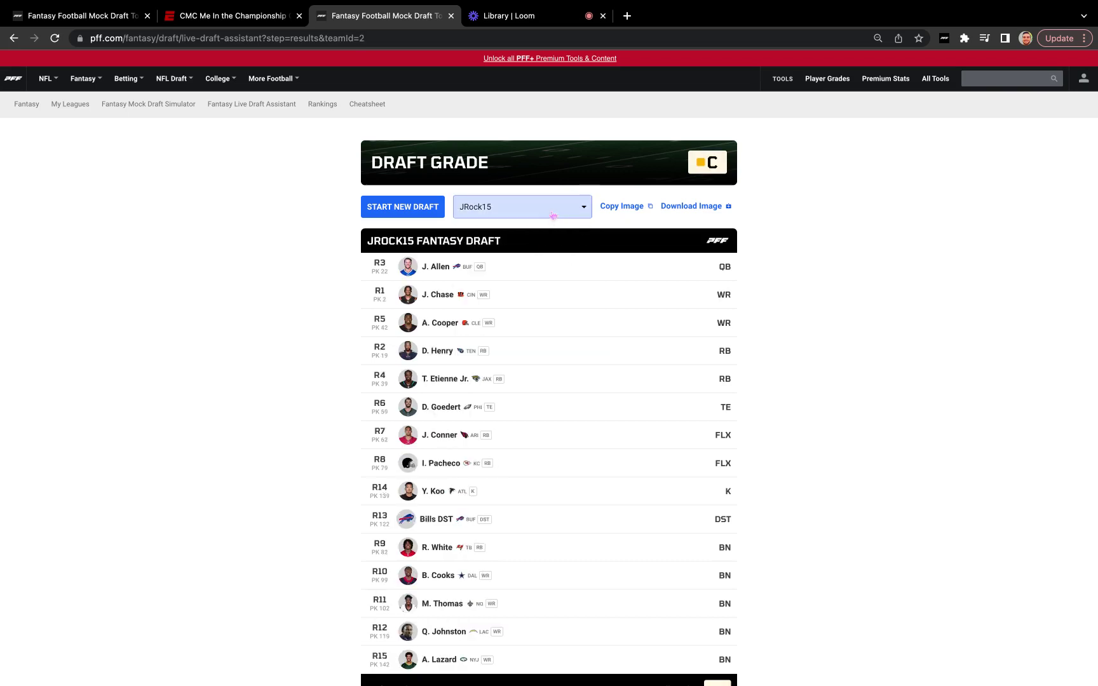
left_click(553, 216)
left_click(535, 282)
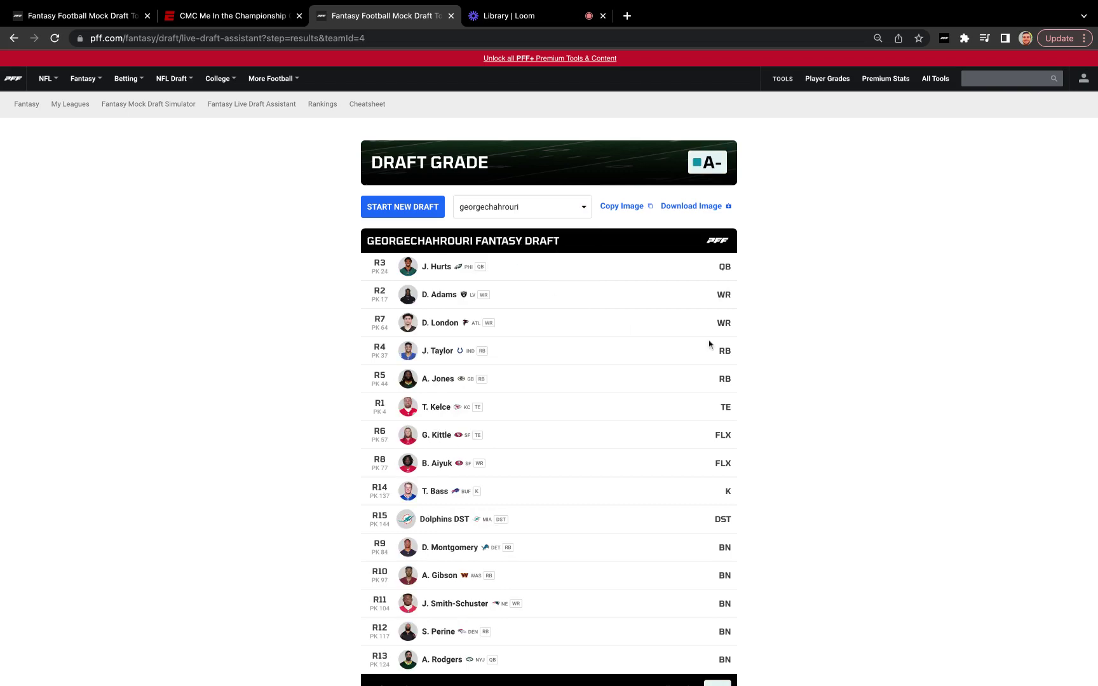
scroll(709, 344, "down", 1)
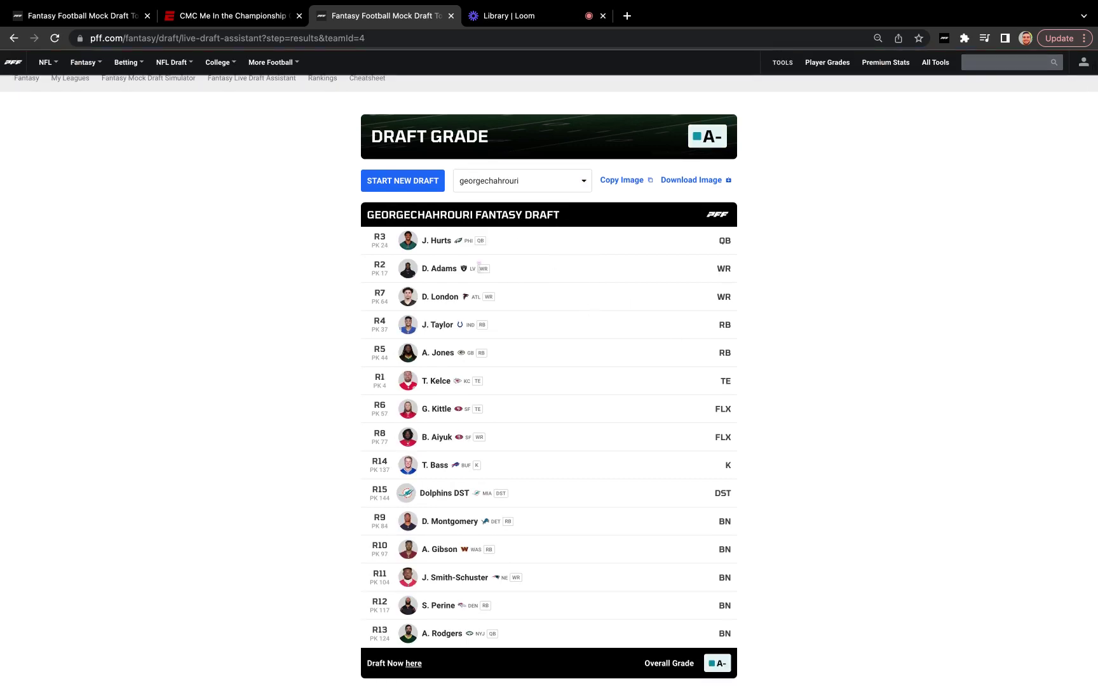
scroll(697, 343, "up", 1)
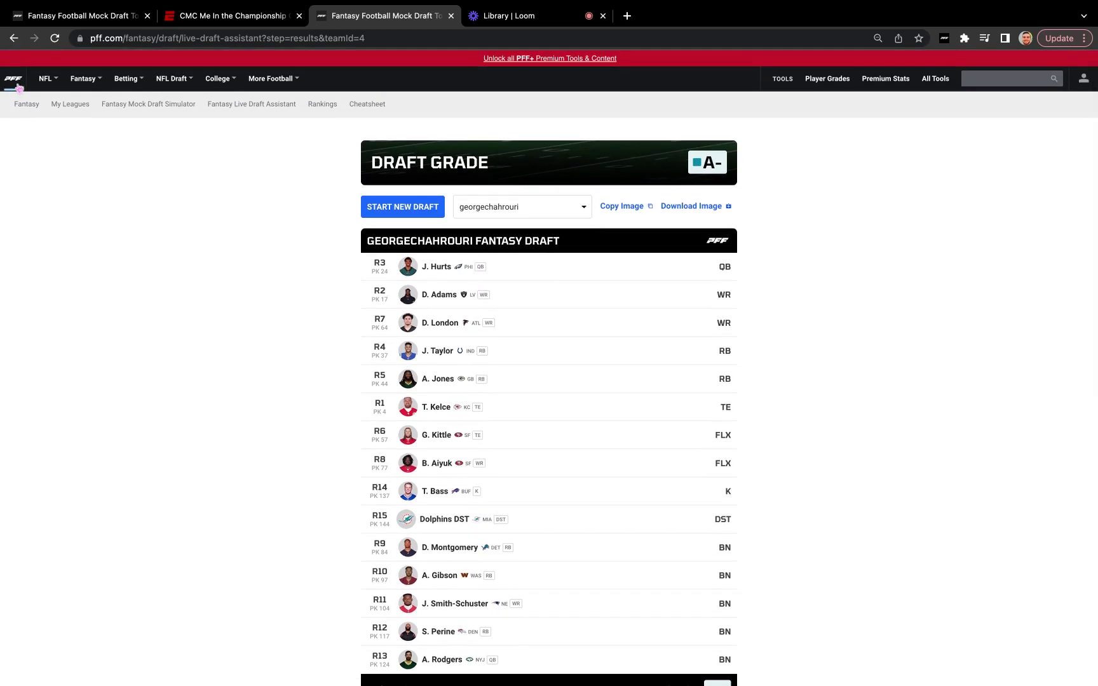
Go to the PFF home page, open the 2023 Fantasy Football Draft Kit article and look over its table of contents.
left_click(19, 87)
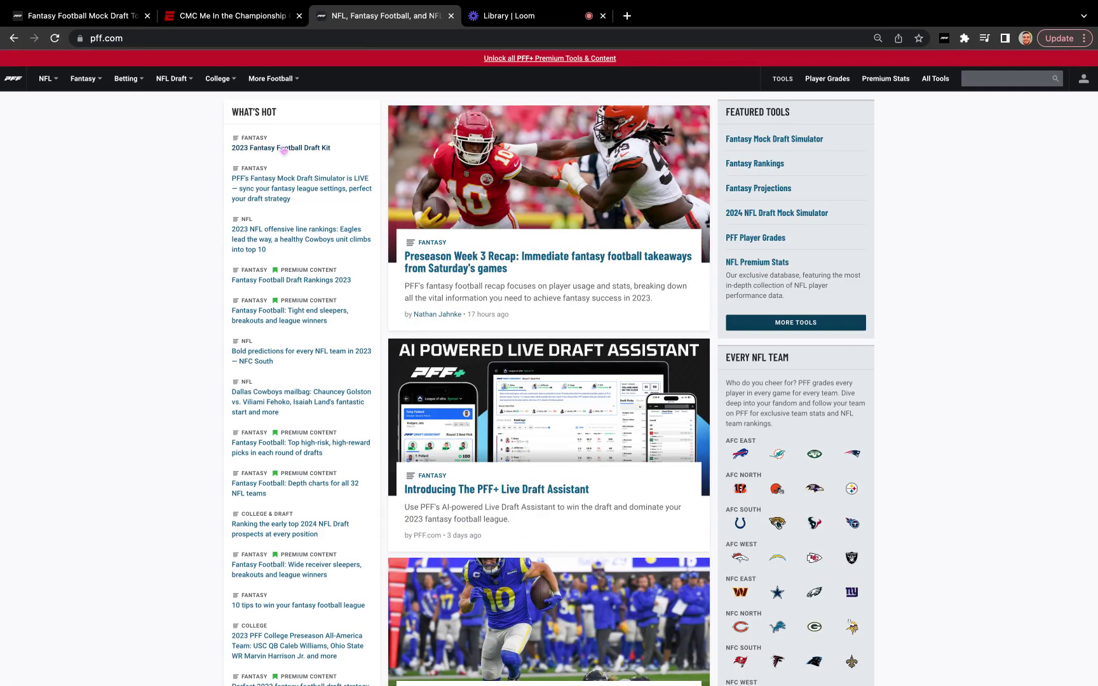
left_click(282, 148)
scroll(552, 345, "down", 5)
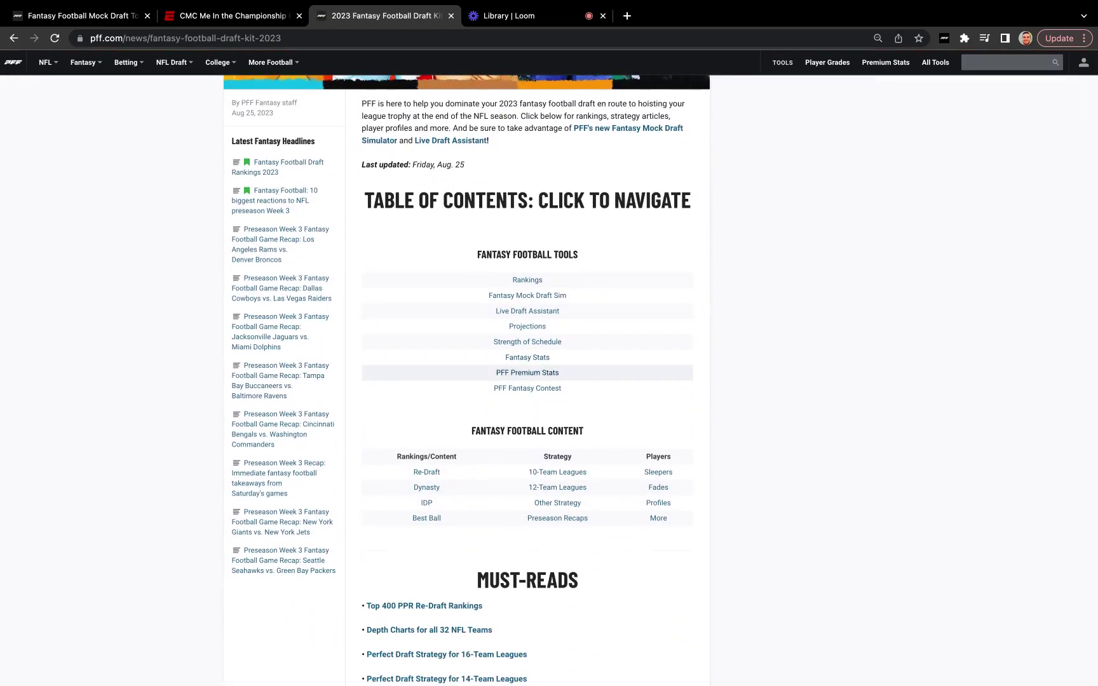
scroll(527, 372, "up", 5)
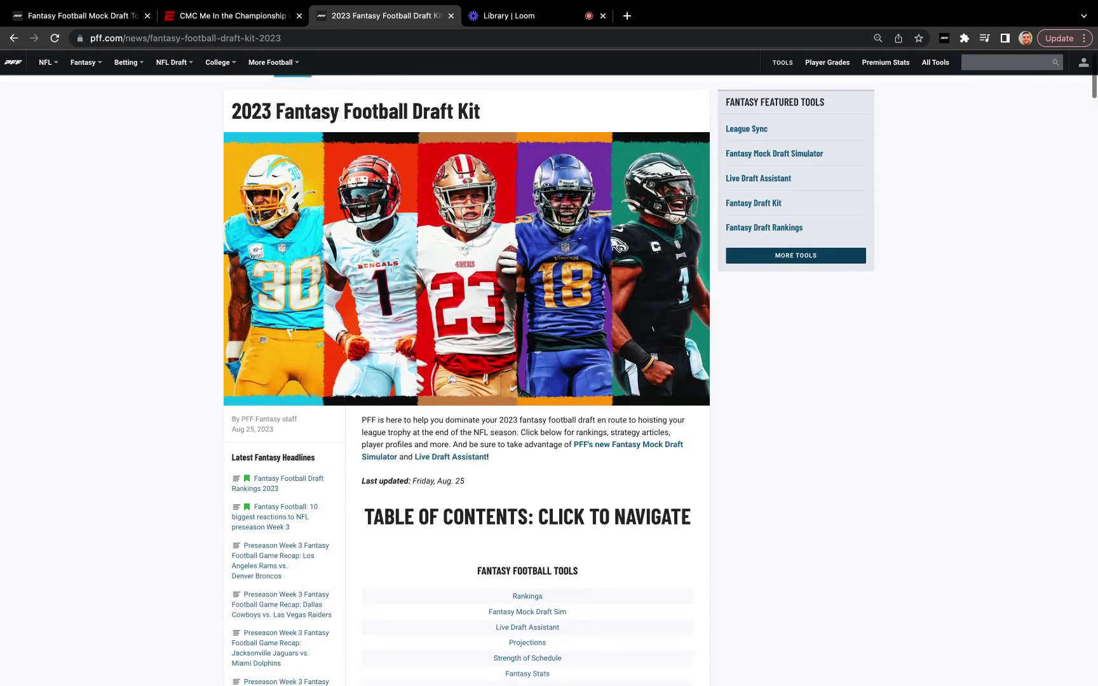